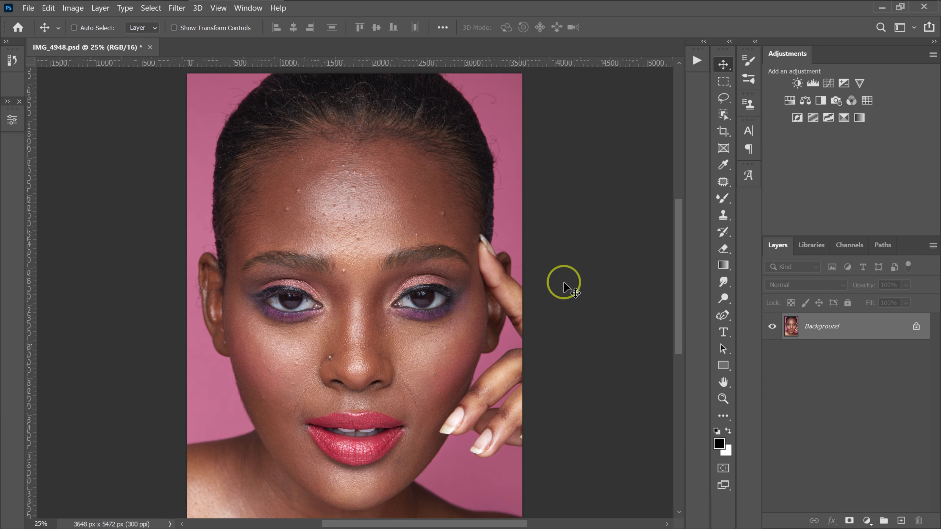
Step: Duplicate the Background layer as Layer 1 with Ctrl+J
scroll(486, 284, "down", 1)
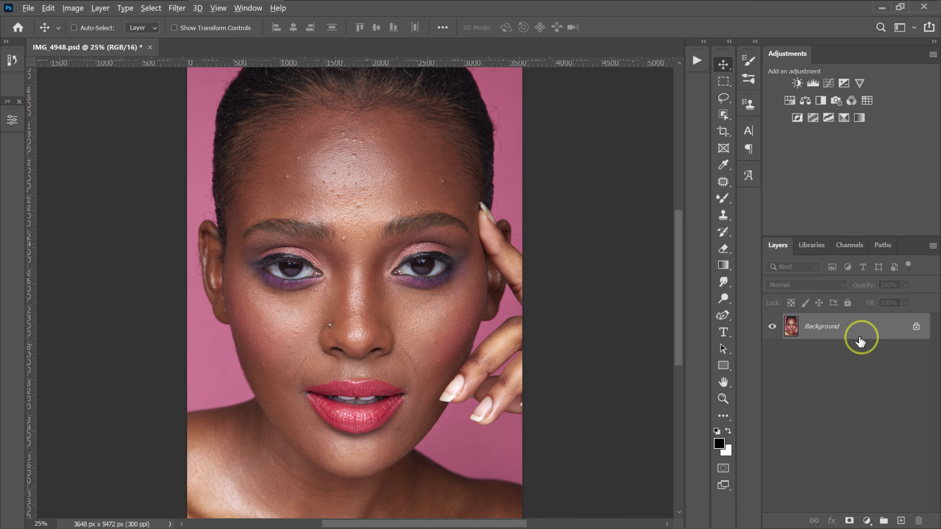
key("ctrl")
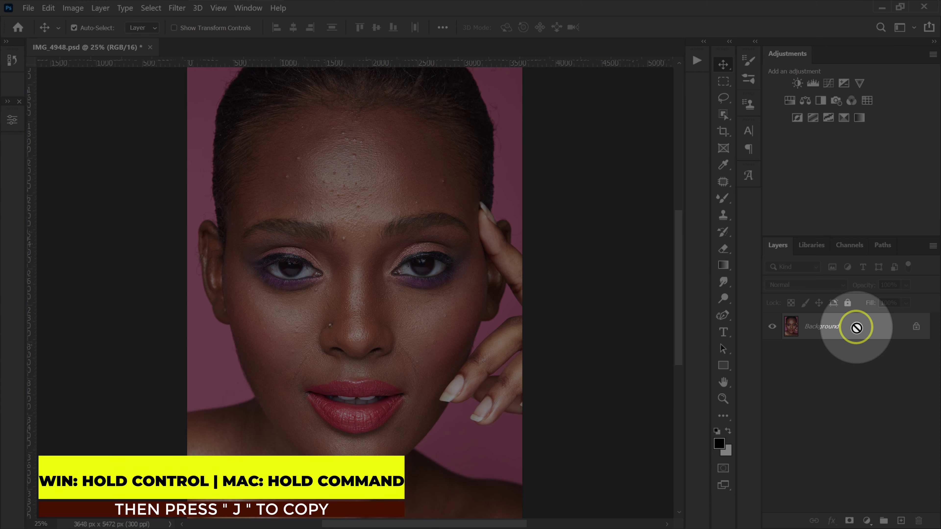
key("ctrl+j")
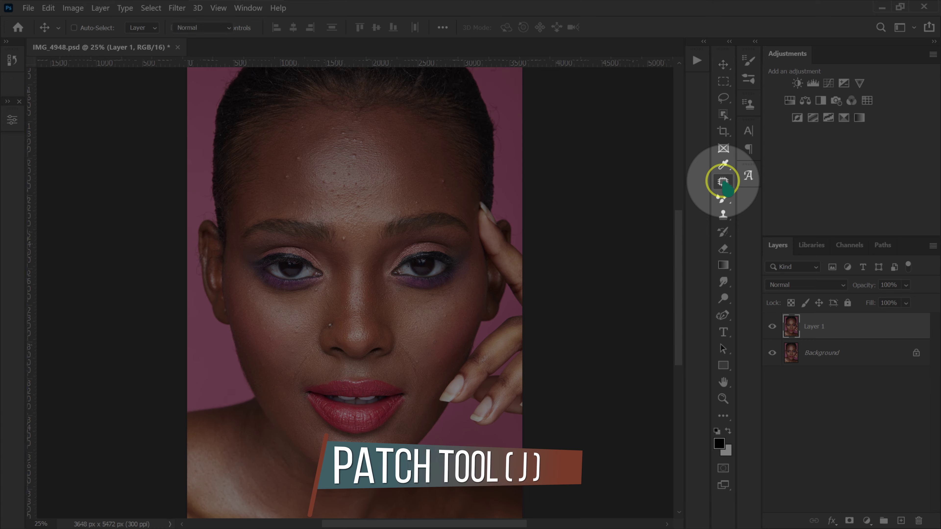
Step: With the Patch tool, patch the right, left and mid-forehead blemishes using nearby clean skin
left_click(723, 181)
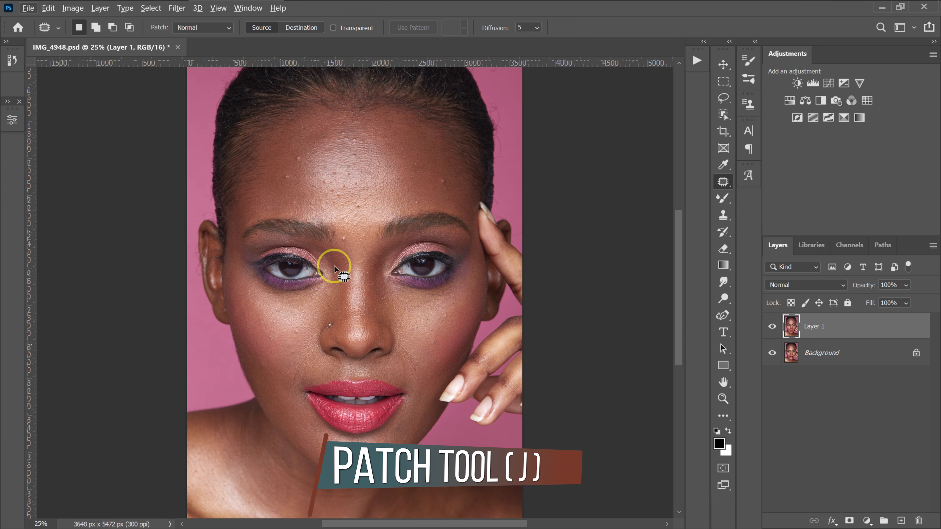
scroll(359, 234, "up", 2)
scroll(358, 236, "up", 2)
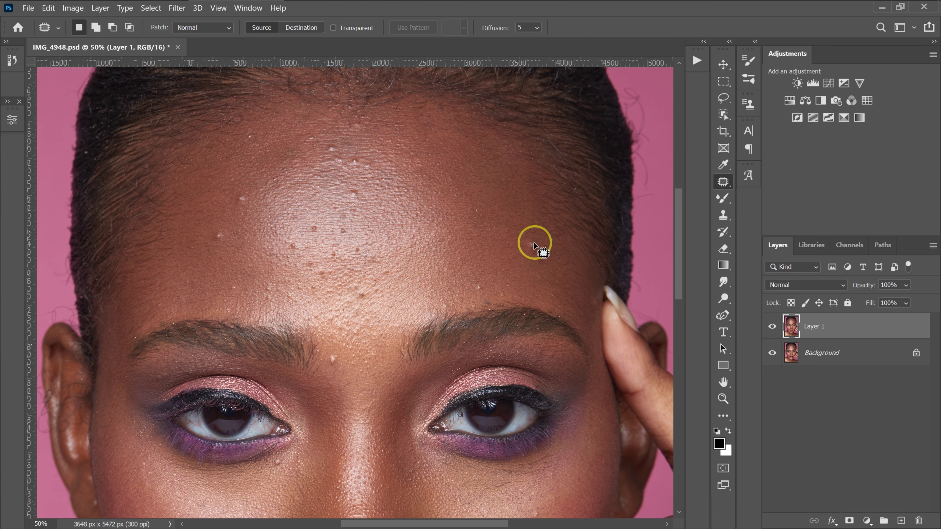
scroll(540, 261, "up", 1)
left_click_drag(541, 264, 526, 235)
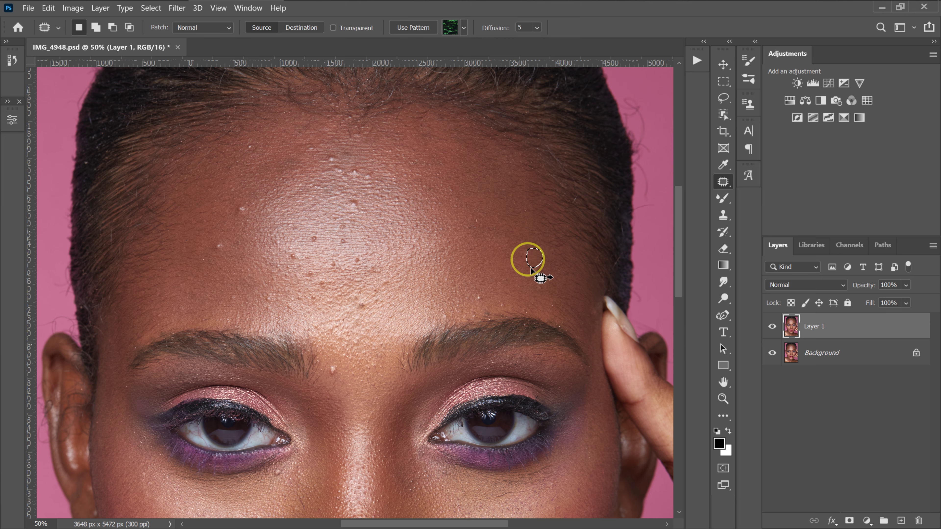
key("ctrl+d")
mouse_move(207, 248)
left_mouse_down()
mouse_move(227, 258)
mouse_move(211, 241)
left_mouse_up()
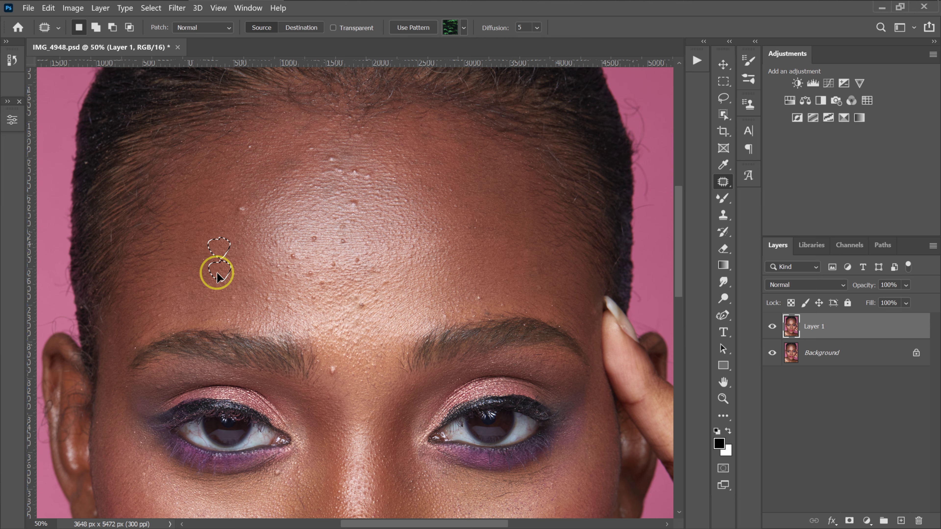
left_click_drag(217, 278, 261, 145)
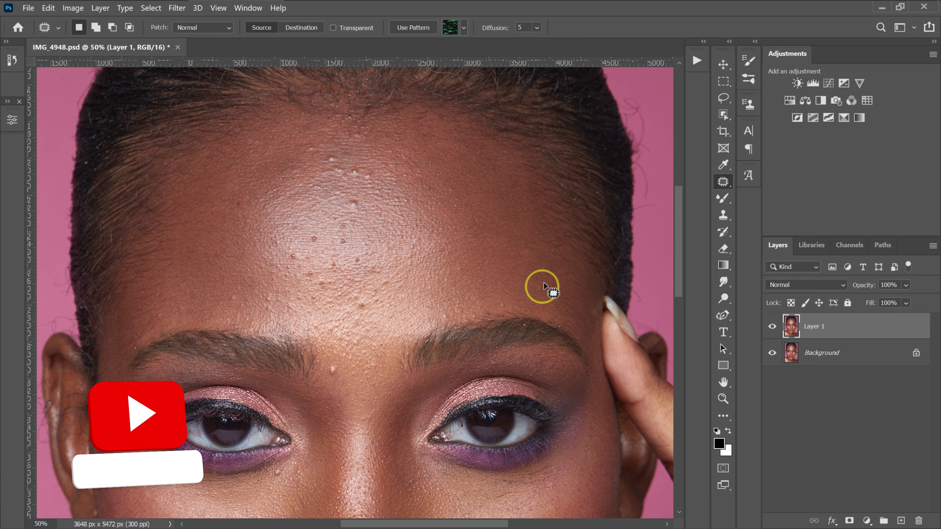
left_click_drag(511, 297, 510, 297)
left_click_drag(498, 306, 504, 283)
left_click(332, 373)
mouse_move(374, 264)
left_mouse_down()
mouse_move(391, 276)
mouse_move(357, 263)
mouse_move(353, 244)
mouse_move(374, 224)
mouse_move(364, 174)
left_mouse_up()
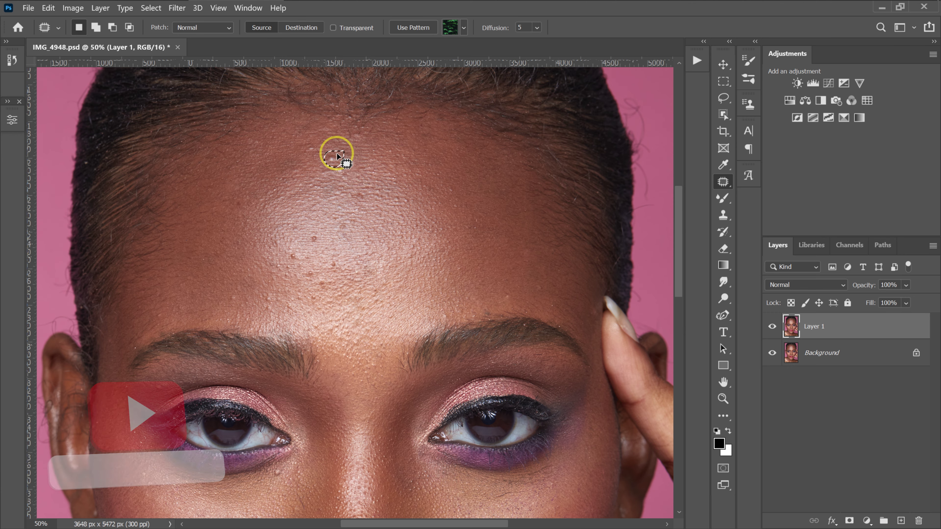
scroll(336, 151, "down", 5)
left_click_drag(281, 121, 269, 176)
Step: Patch the remaining small cheek spots with clean skin and deselect
left_click_drag(535, 172, 536, 173)
mouse_move(536, 178)
left_mouse_down()
mouse_move(540, 197)
mouse_move(556, 130)
left_mouse_up()
mouse_move(519, 218)
left_mouse_down()
mouse_move(500, 231)
mouse_move(520, 234)
left_mouse_up()
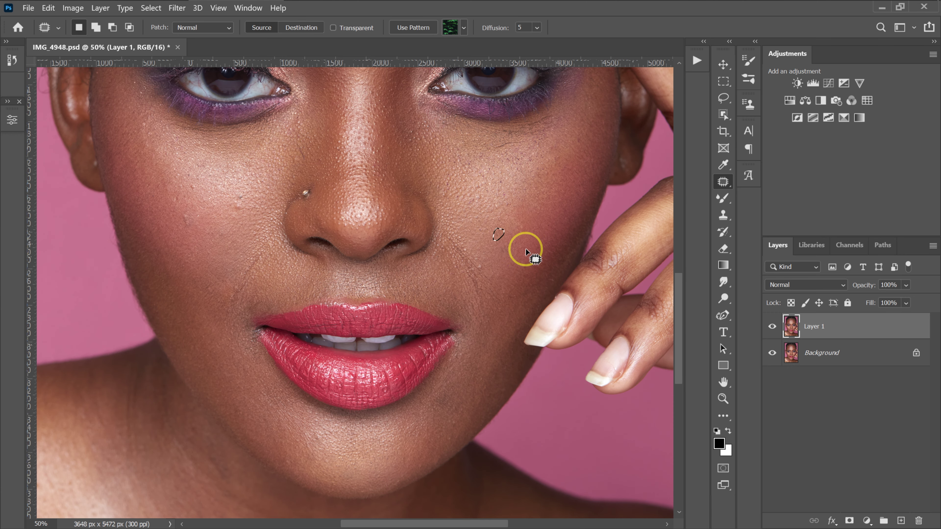
left_click_drag(485, 281, 484, 279)
left_click_drag(482, 262, 480, 263)
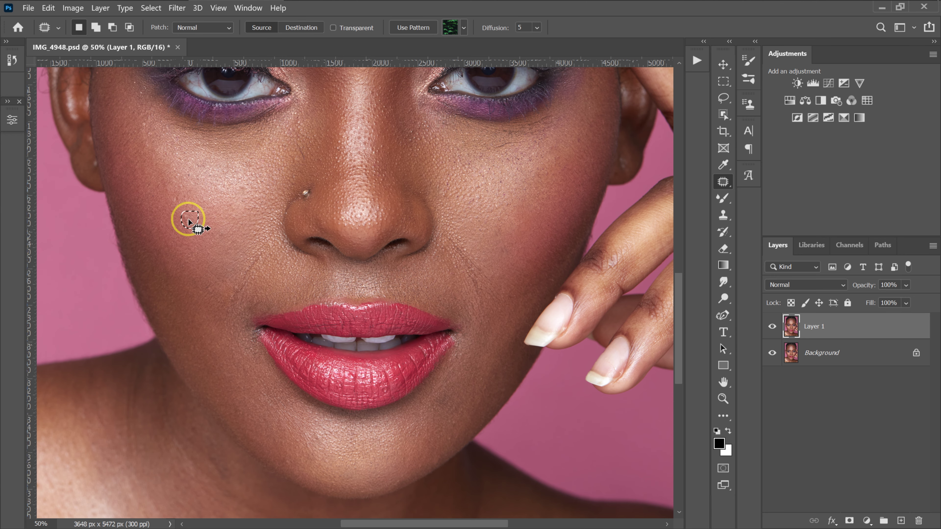
mouse_move(504, 143)
left_mouse_down()
mouse_move(521, 151)
mouse_move(427, 188)
left_mouse_up()
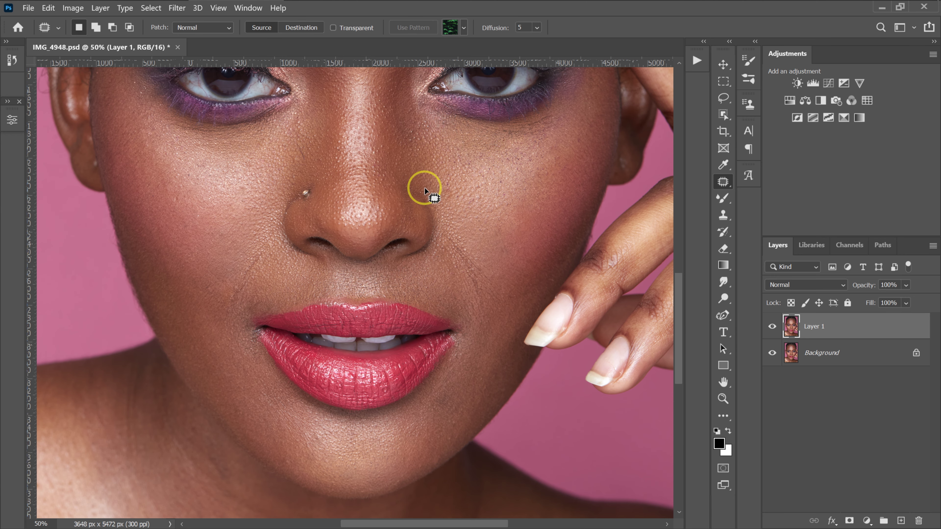
scroll(458, 218, "up", 3)
scroll(457, 219, "up", 1)
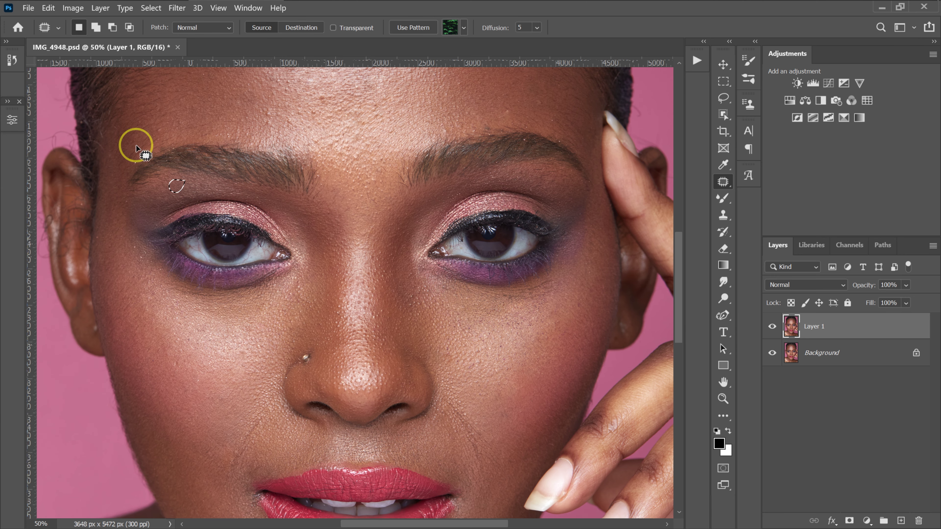
scroll(407, 177, "up", 4)
left_click_drag(520, 296, 519, 297)
key("ctrl+d")
Step: Zoom out and toggle Layer 1's visibility to compare the retouch with the original
key("ctrl+minus")
left_click(772, 326)
left_click(771, 326)
left_click(772, 327)
left_click(772, 327)
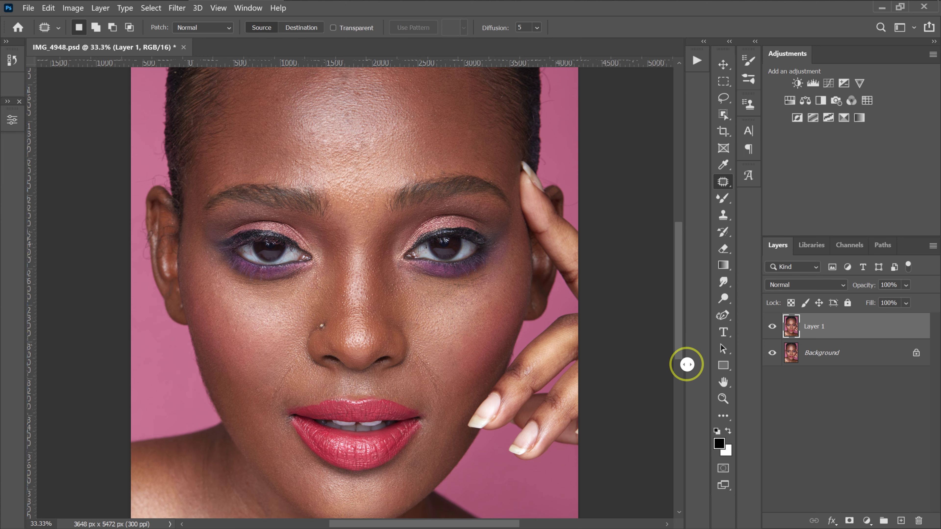
Step: Show the Actions panel listing the EK retouching actions, such as Frequency Separation and Dodge & Burn
left_click(697, 60)
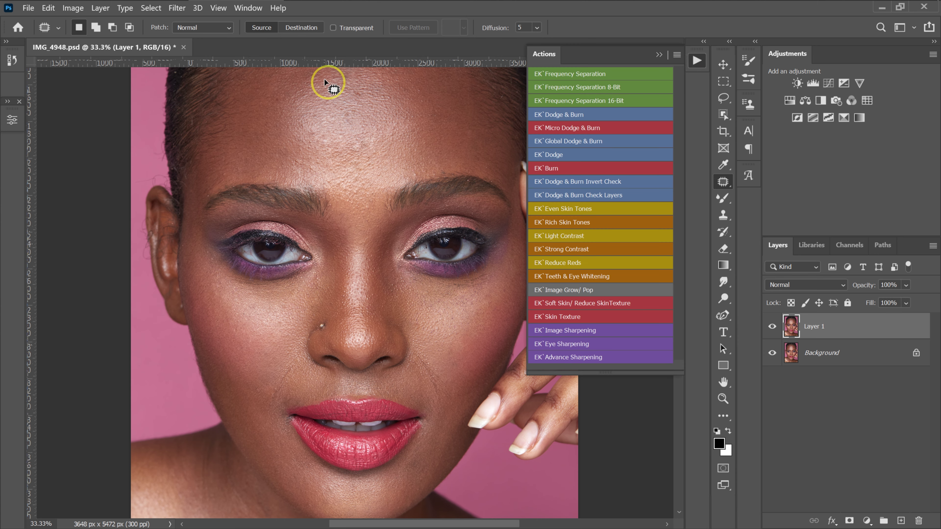
left_click(249, 8)
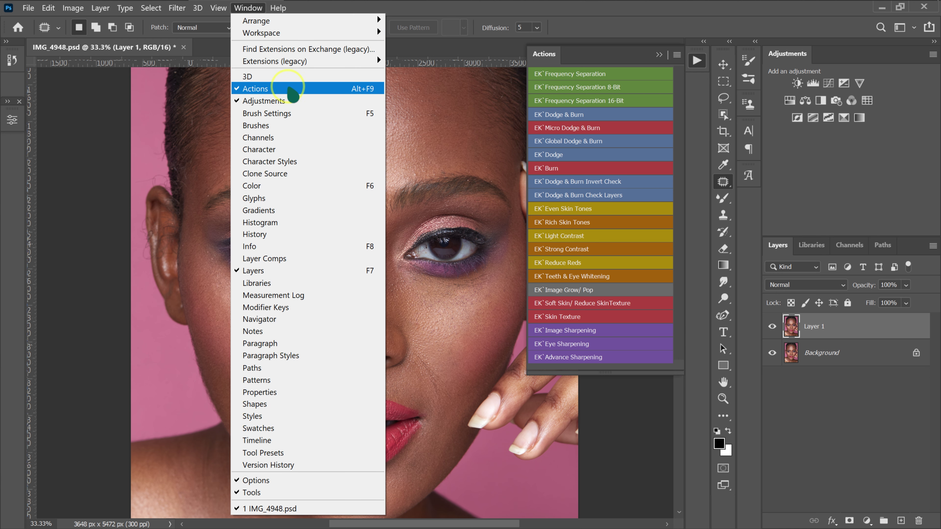
left_click(287, 88)
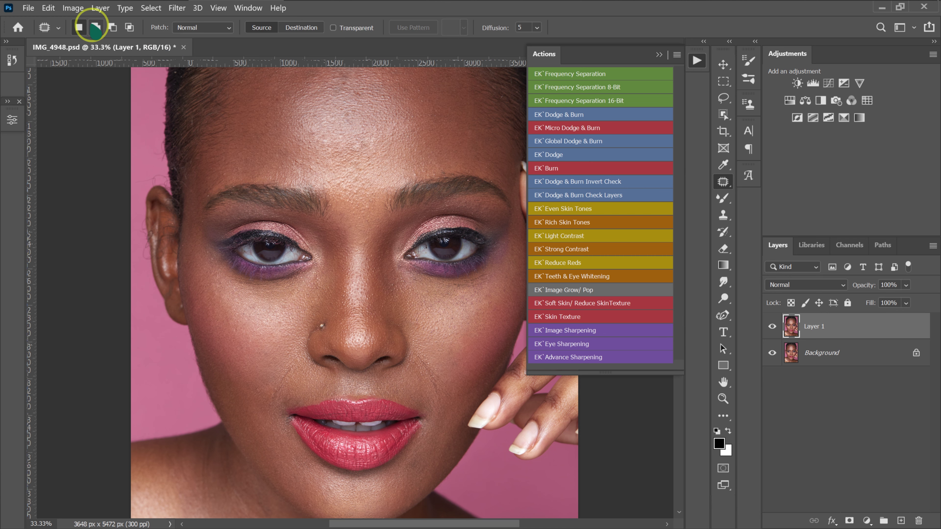
left_click(73, 8)
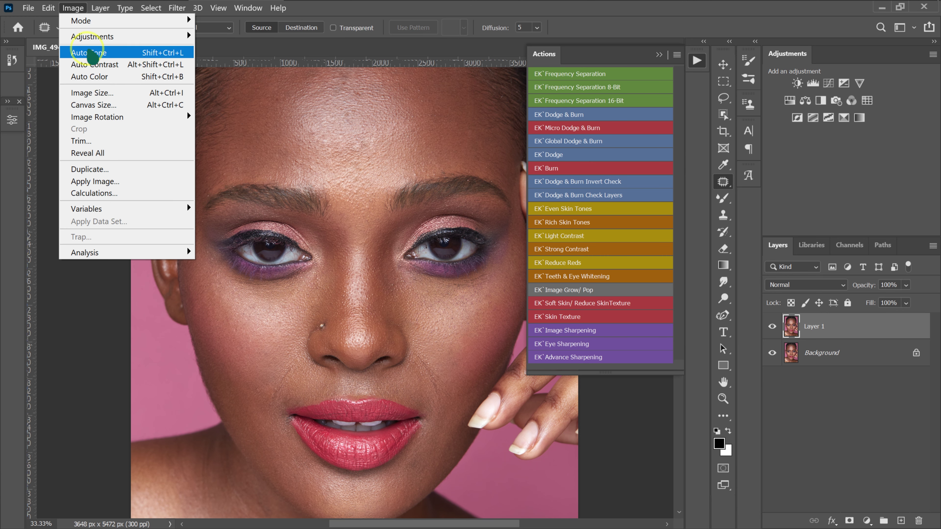
mouse_move(103, 21)
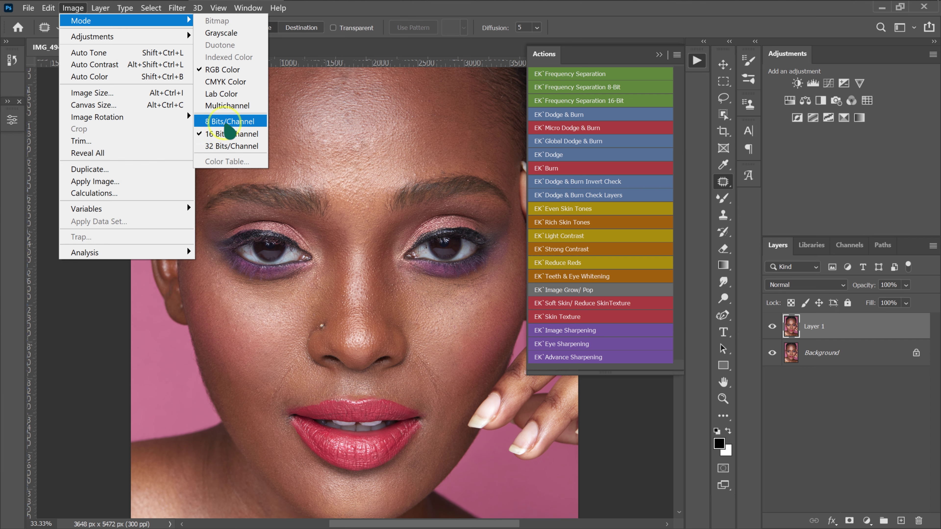
left_click(227, 122)
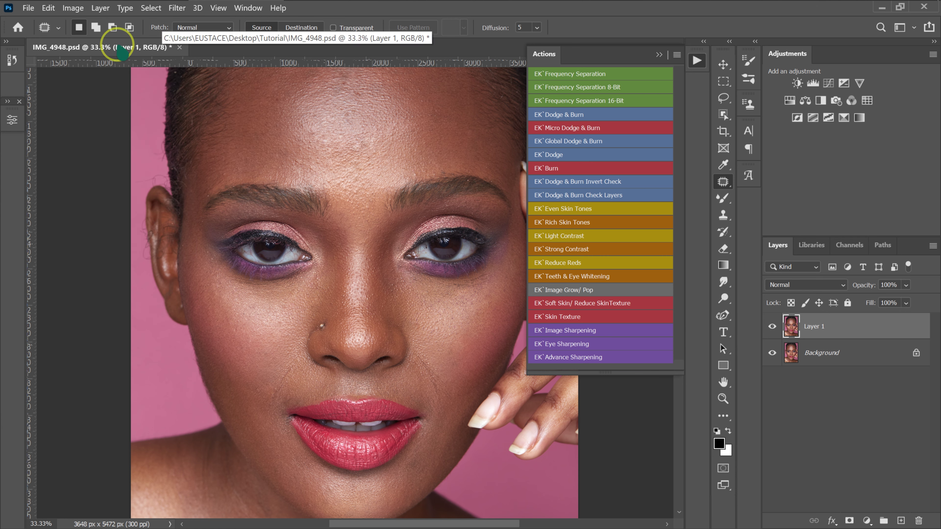
left_click(76, 11)
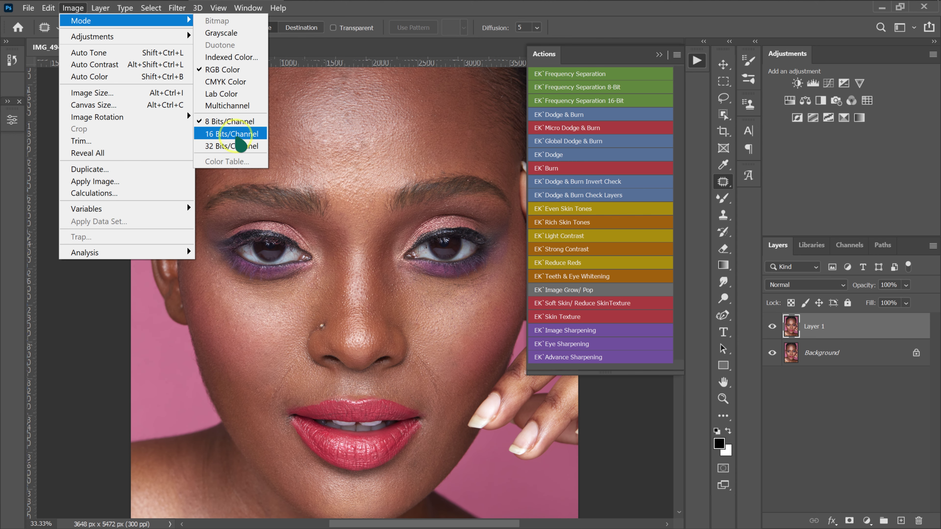
left_click(233, 134)
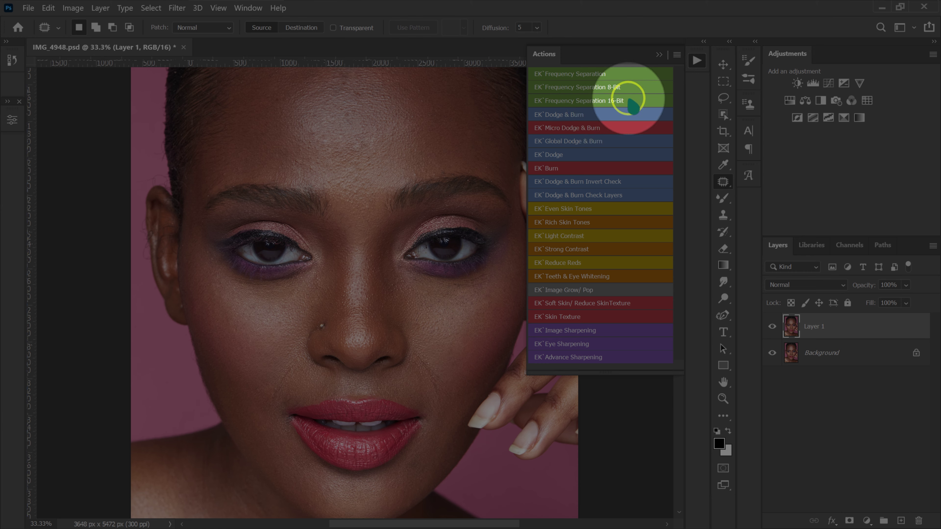
Step: Run the EK Frequency Separation 16-Bit action and try Gaussian Blur radius values in the preview
left_click(629, 100)
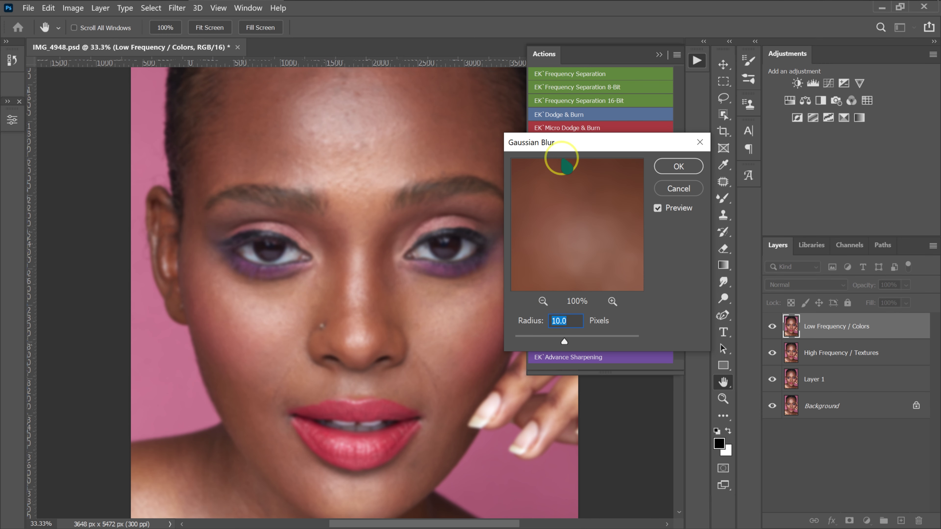
left_click_drag(556, 148, 134, 127)
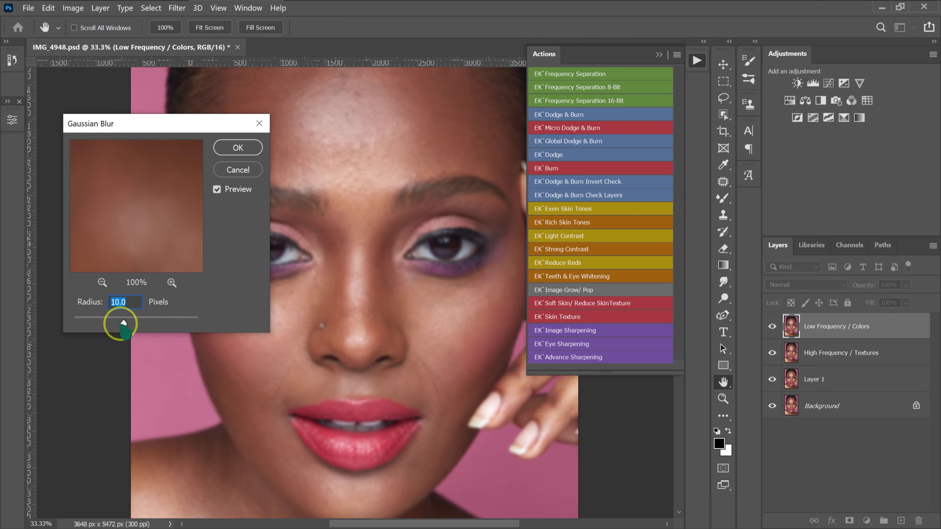
left_click_drag(123, 322, 74, 322)
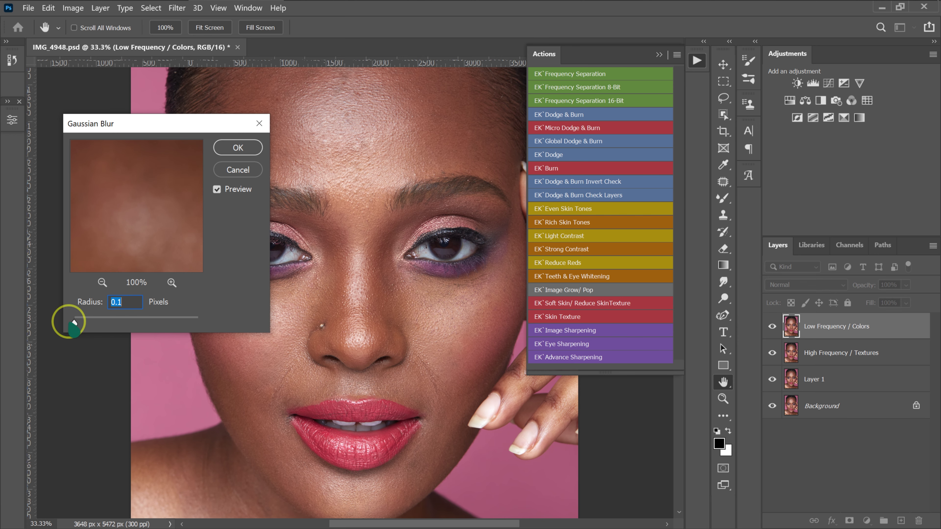
left_click_drag(210, 123, 137, 125)
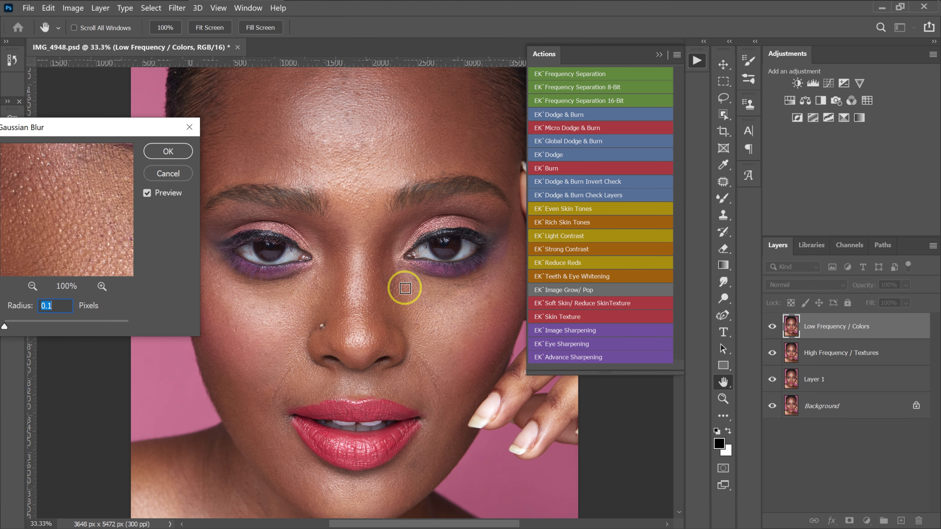
left_click(393, 283)
left_click_drag(112, 132, 223, 108)
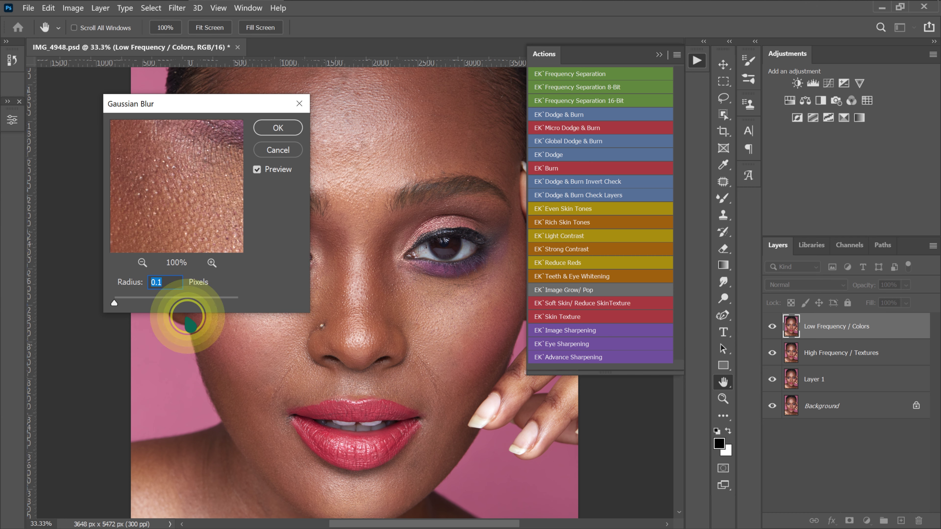
left_click_drag(114, 302, 137, 303)
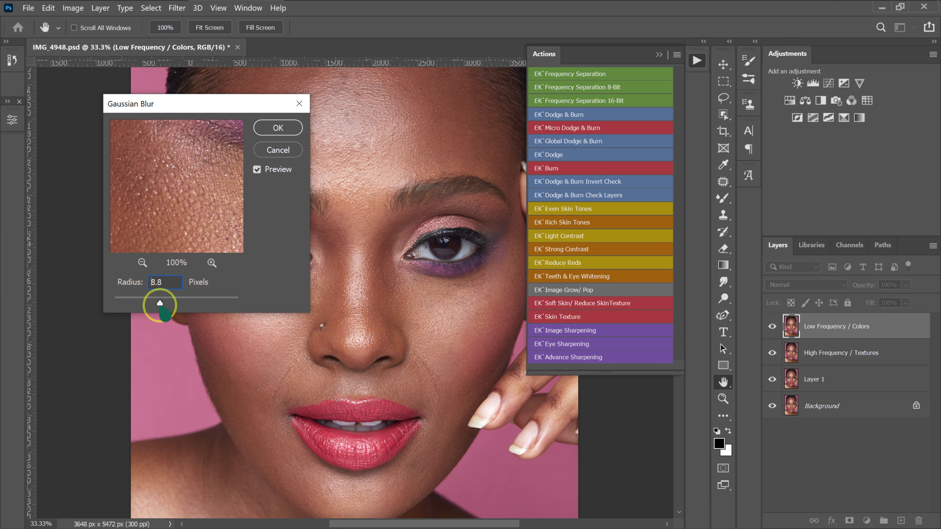
left_click_drag(170, 303, 168, 301)
key("ctrl+minus")
Step: Set the Gaussian Blur radius to 15 pixels and apply it to the colour layer
left_click(169, 283)
type("15")
left_click(206, 189)
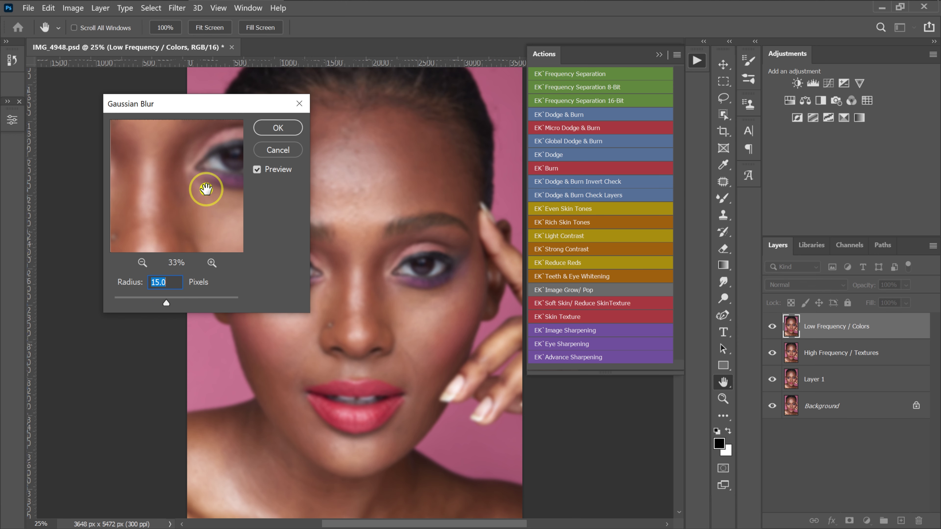
left_click_drag(209, 229, 203, 204)
left_click_drag(195, 169, 187, 204)
left_click(359, 225)
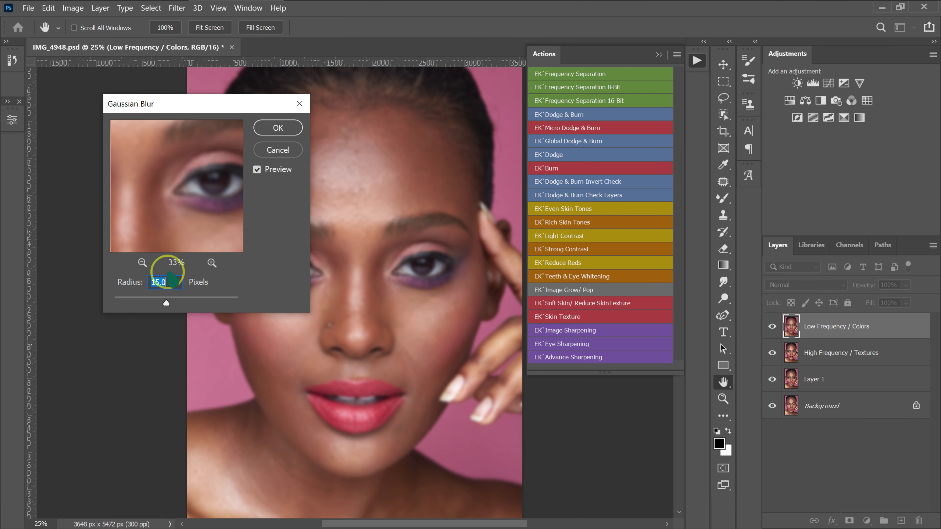
left_click(278, 128)
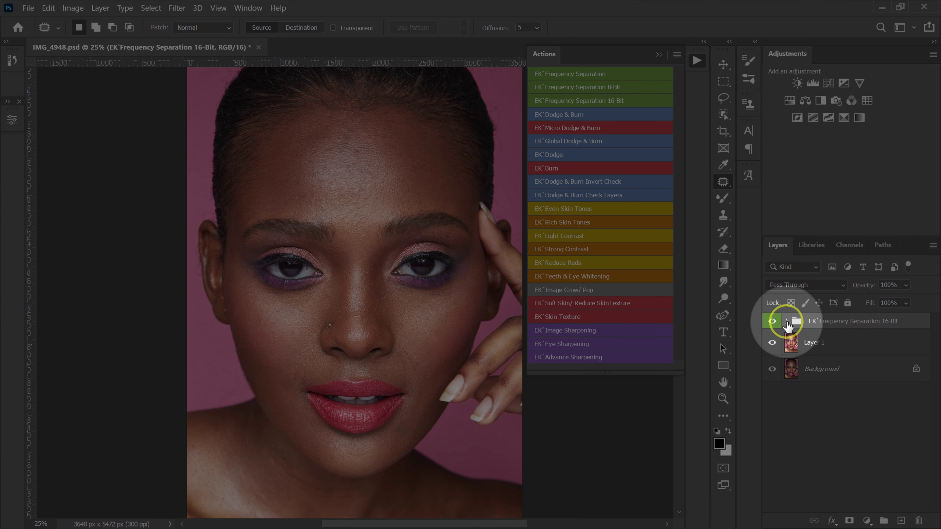
Step: Expand the frequency separation group, select High Frequency / Textures copy, and pick a smaller Clone Stamp brush
left_click(785, 321)
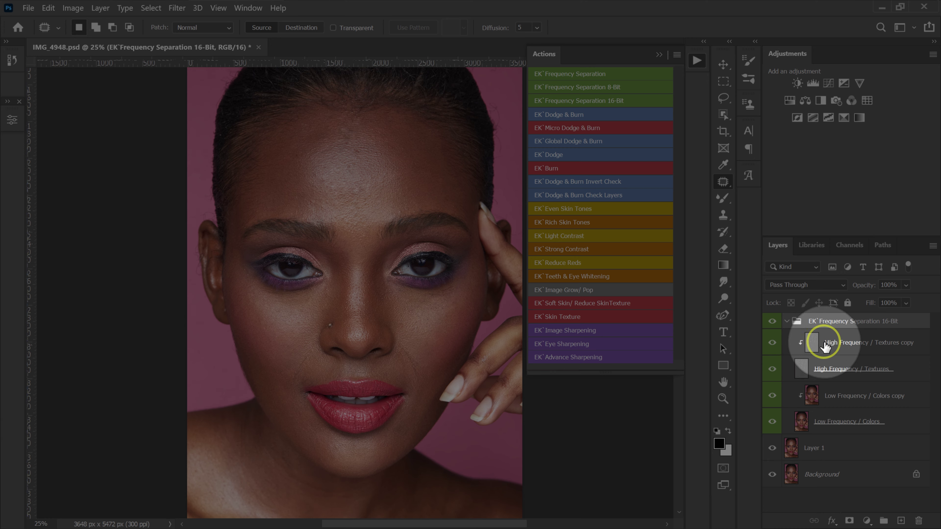
left_click(812, 343)
scroll(374, 321, "up", 3)
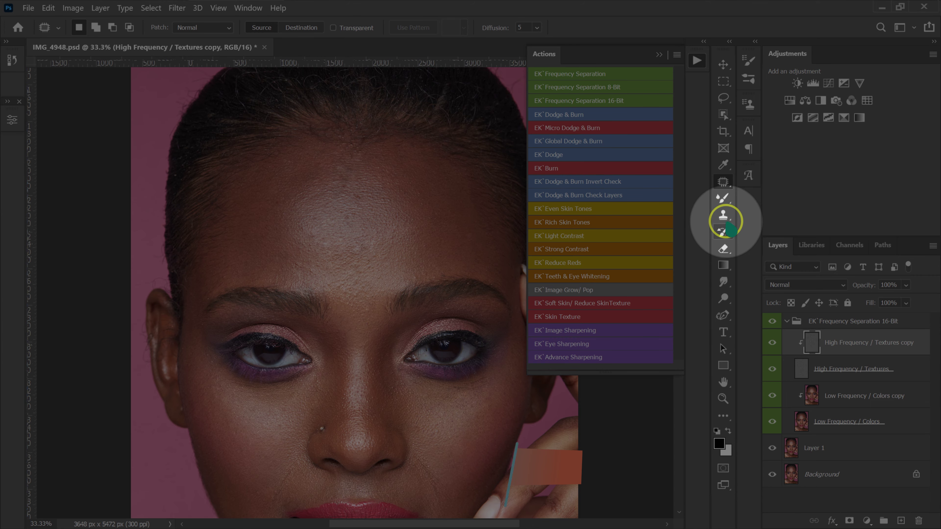
left_click(723, 215)
left_click(763, 215)
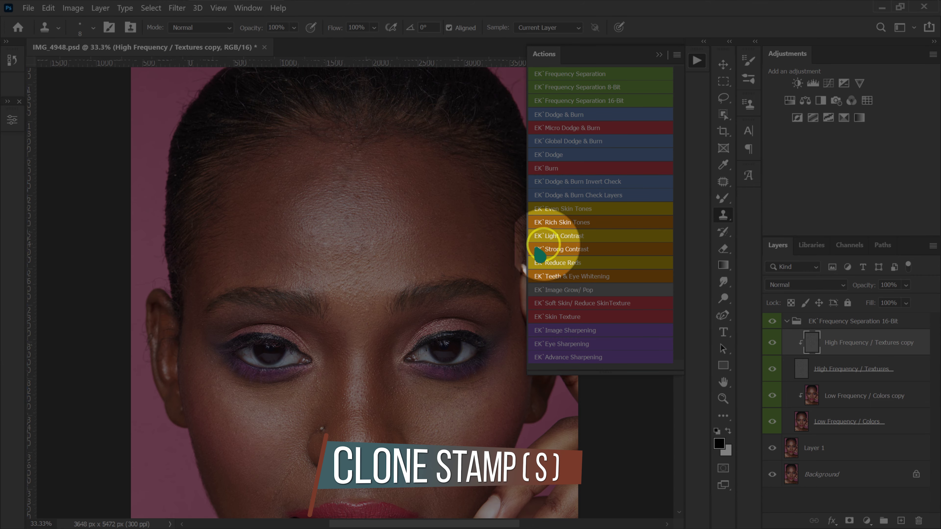
scroll(344, 256, "up", 3)
scroll(344, 258, "up", 2)
key("bracketleft")
key("bracketleft")
key("bracketleft")
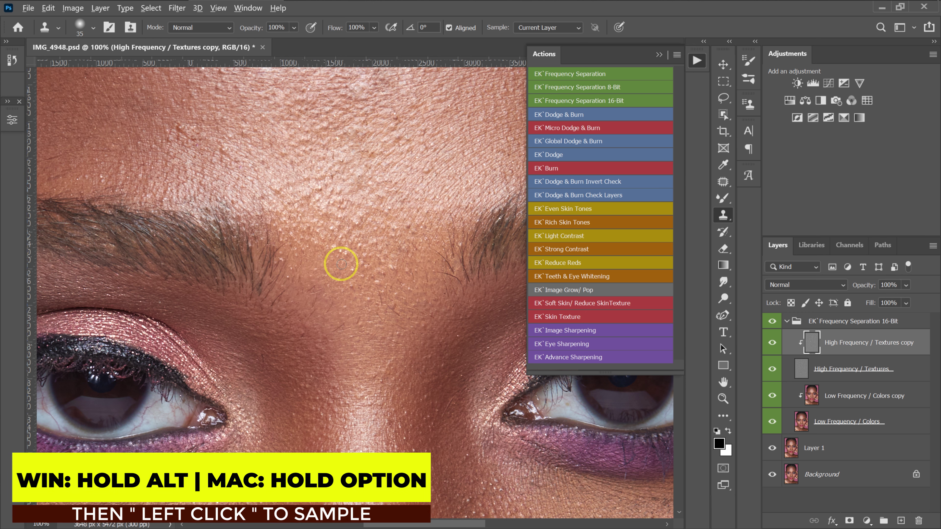
Step: Alt-click clean skin between the brows and on the cheek as clone sources
key("alt")
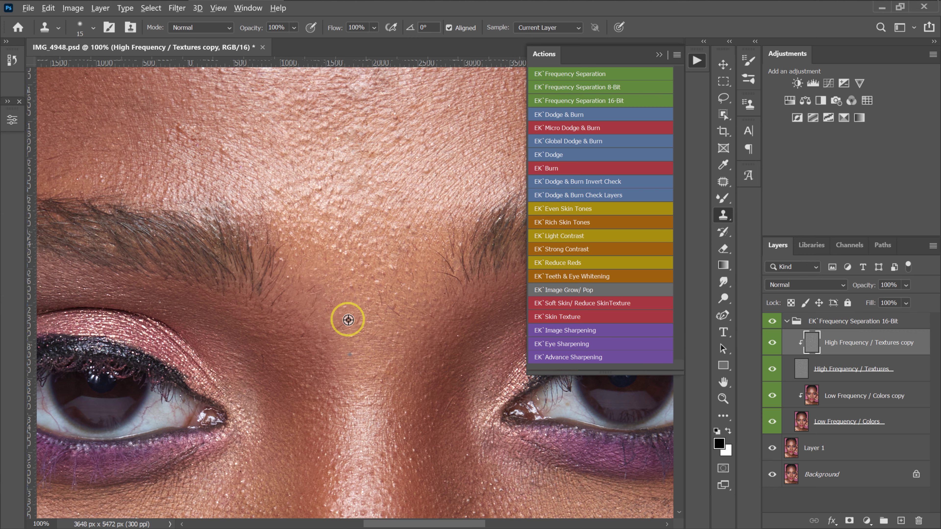
left_click(351, 308, "alt")
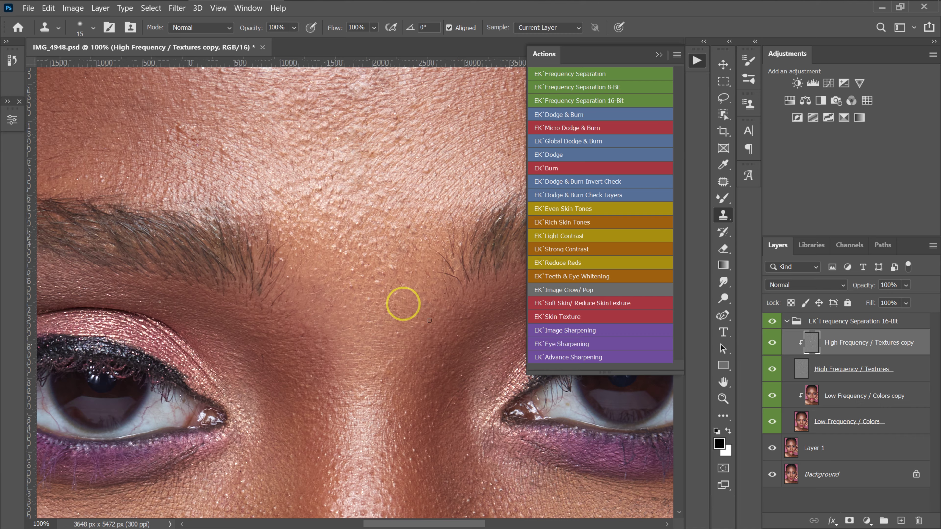
key("ctrl+minus")
key("ctrl+minus")
key("ctrl+minus")
scroll(493, 299, "up", 3)
scroll(410, 315, "down", 5)
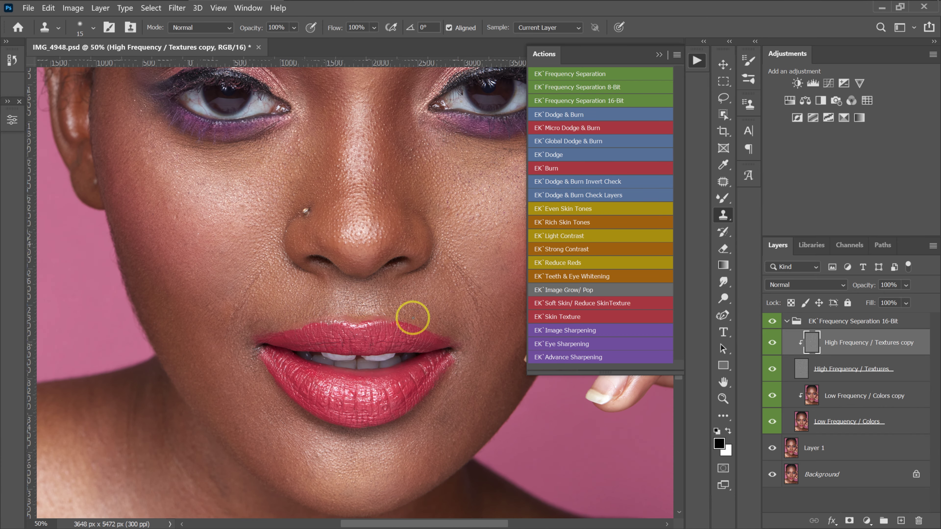
key("ctrl+plus")
key("ctrl+plus")
key("ctrl+plus")
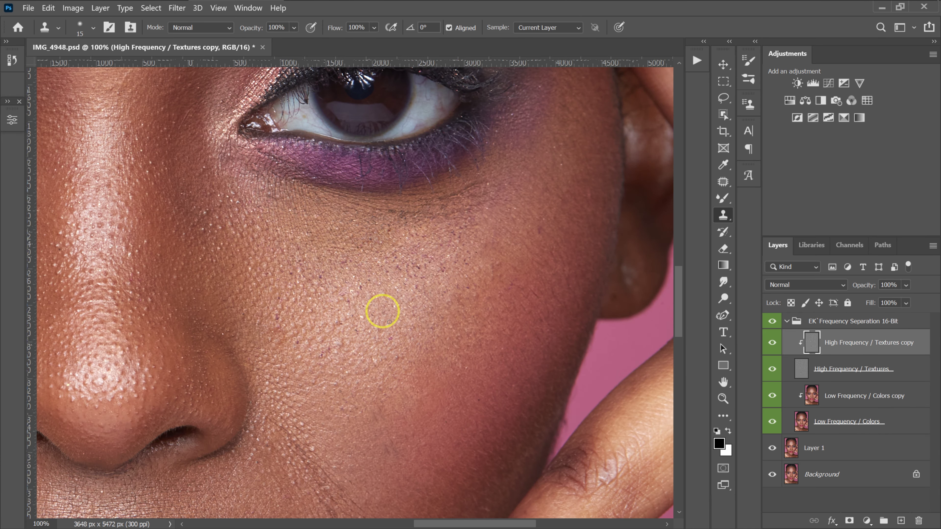
left_click(430, 326, "alt")
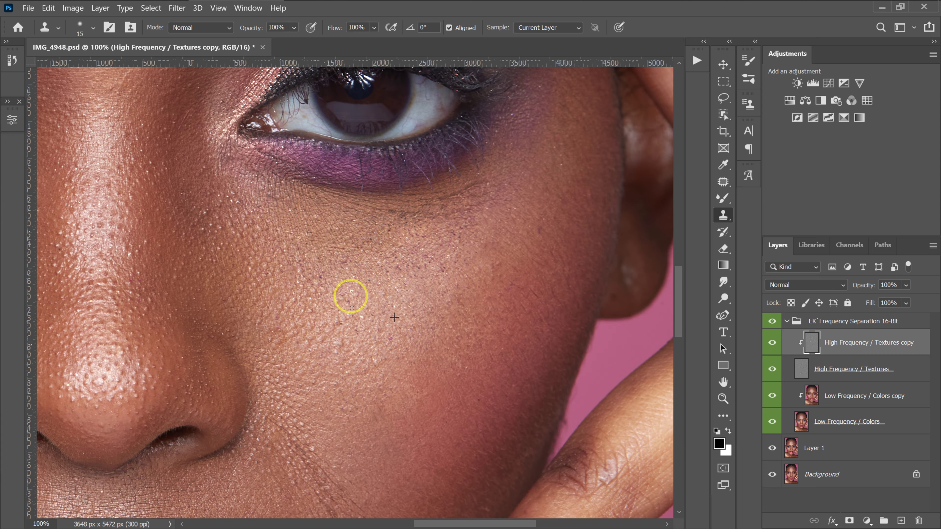
scroll(397, 318, "down", 4)
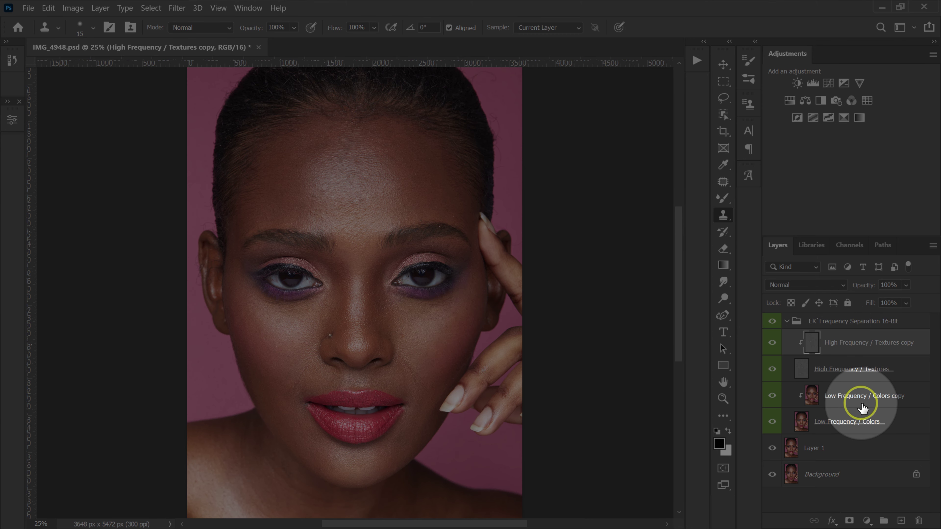
left_click(868, 396)
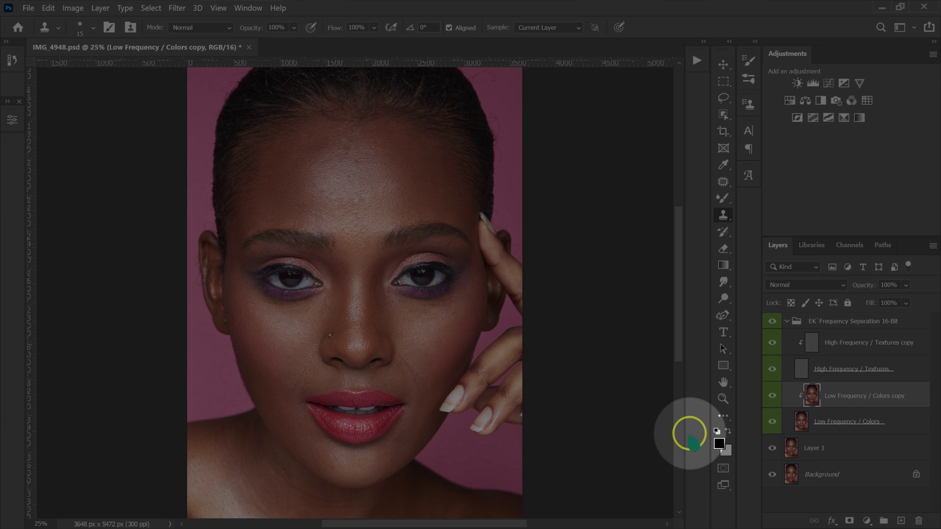
Step: Draw a freehand lasso selection around the forehead on Low Frequency / Colors copy
left_click(722, 98)
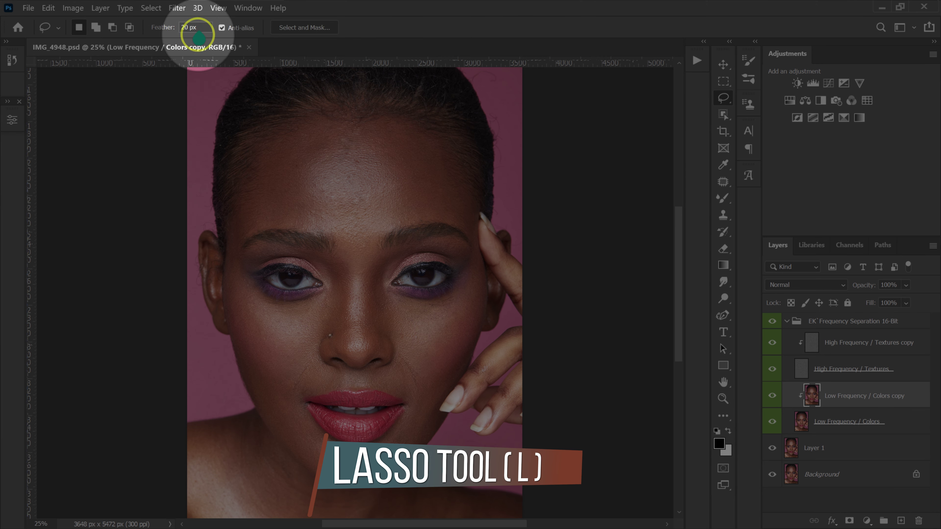
key("alt")
mouse_move(395, 130)
left_mouse_down()
mouse_move(292, 128)
mouse_move(308, 221)
mouse_move(409, 211)
mouse_move(461, 180)
mouse_move(394, 130)
left_mouse_up()
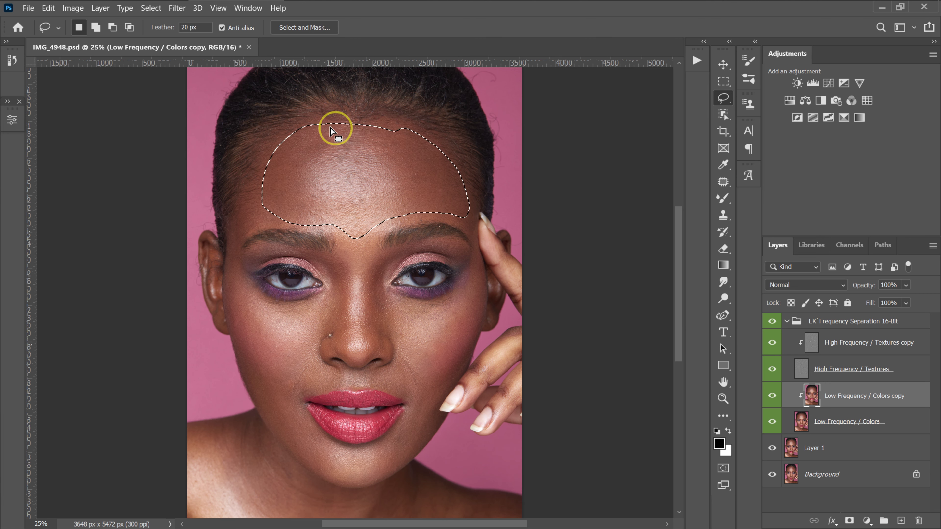
Step: Blur the forehead selection with a 45-pixel Gaussian Blur
left_click(177, 8)
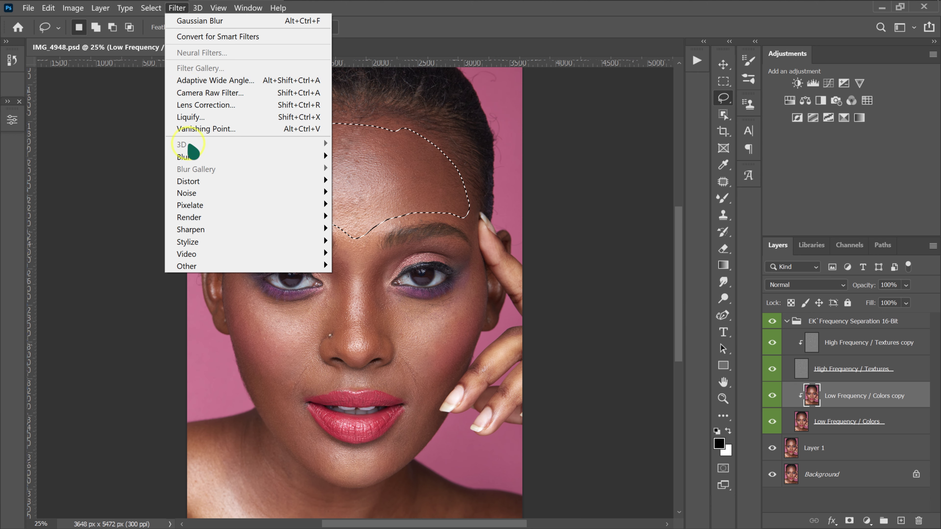
mouse_move(189, 156)
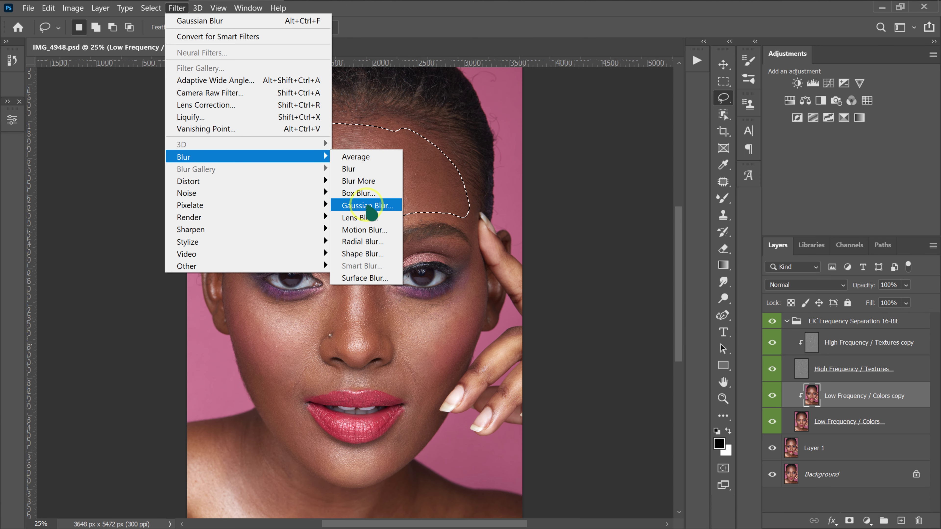
left_click(368, 205)
left_click_drag(164, 100, 587, 89)
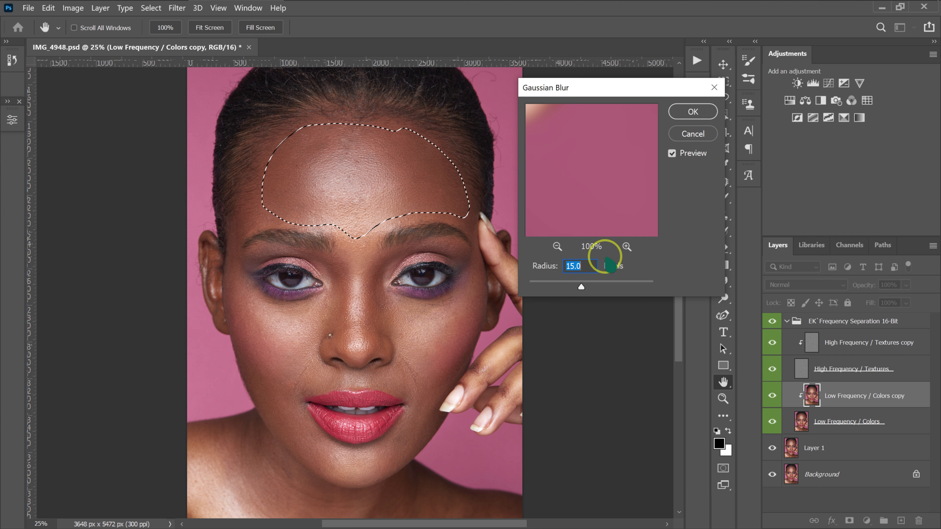
type("45")
key("ctrl+minus")
type("5")
left_click(595, 287)
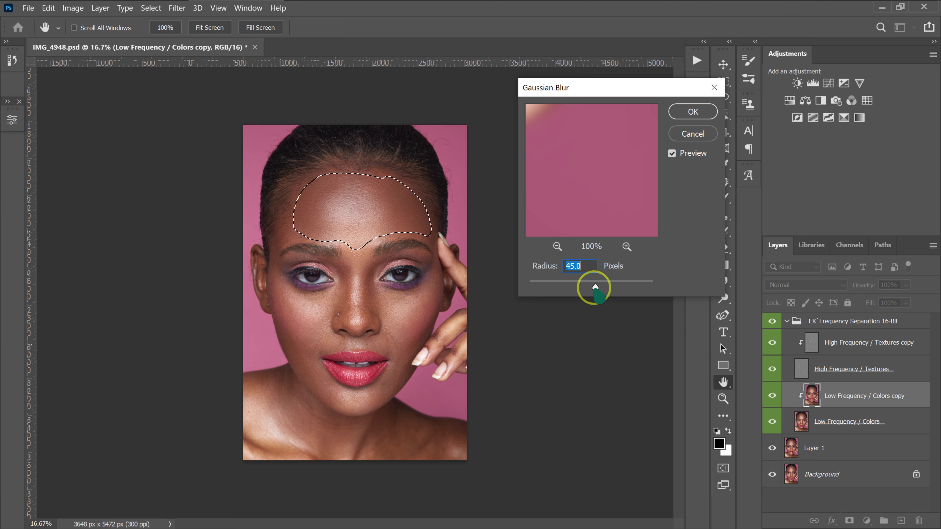
left_click(693, 112)
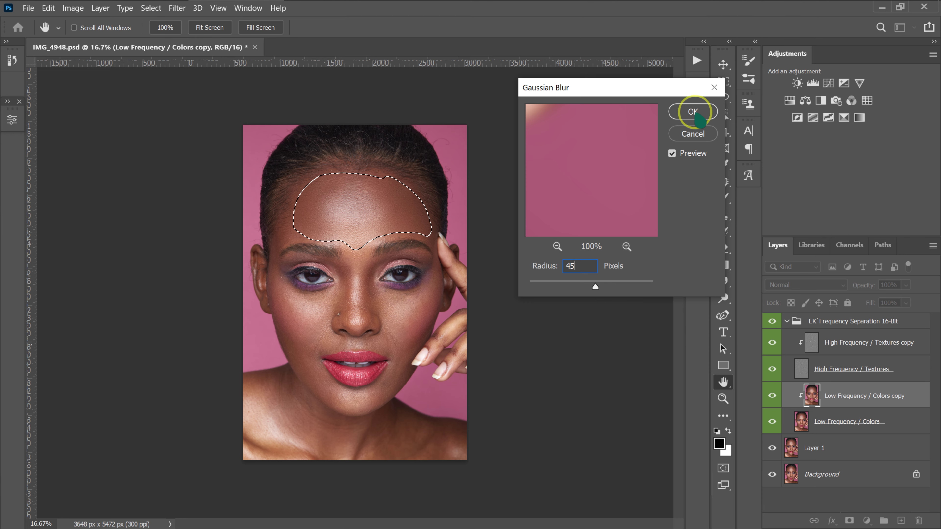
key("l")
key("ctrl+plus")
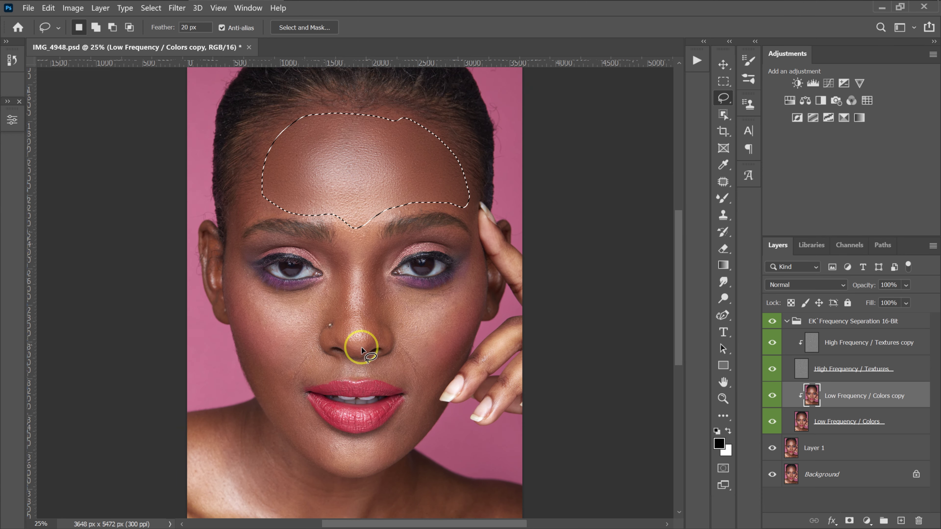
Step: Lasso the left cheek and apply a 40-pixel Gaussian Blur to it
left_click_drag(323, 297, 283, 315)
left_click_drag(299, 414, 326, 285)
left_click(182, 10)
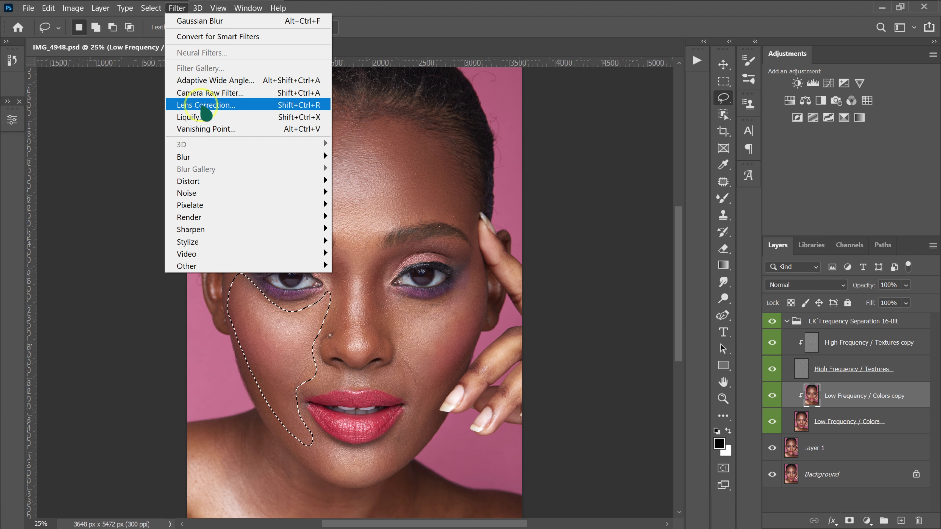
mouse_move(231, 155)
left_click(372, 206)
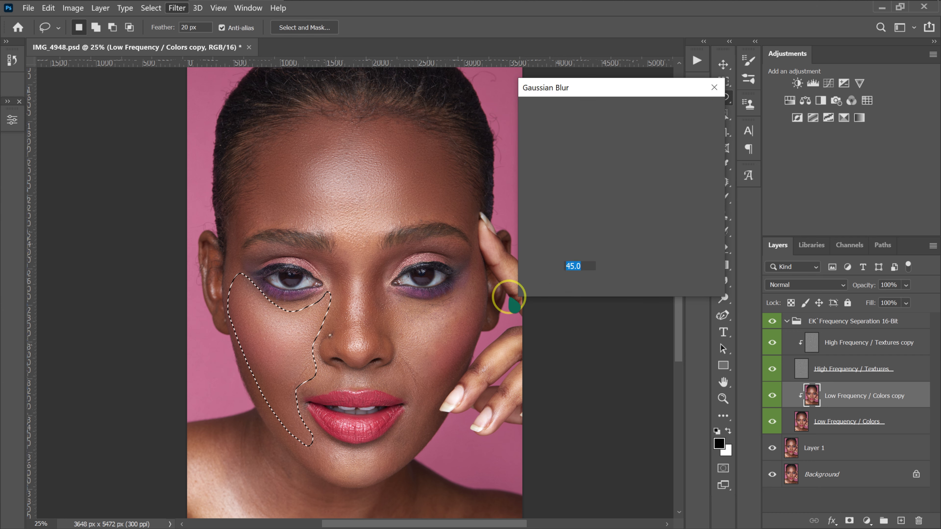
left_click(690, 117)
Step: Select the right cheek and reapply the same 40-pixel Gaussian Blur
mouse_move(458, 299)
left_mouse_down()
mouse_move(409, 305)
mouse_move(419, 405)
mouse_move(483, 305)
mouse_move(455, 285)
left_mouse_up()
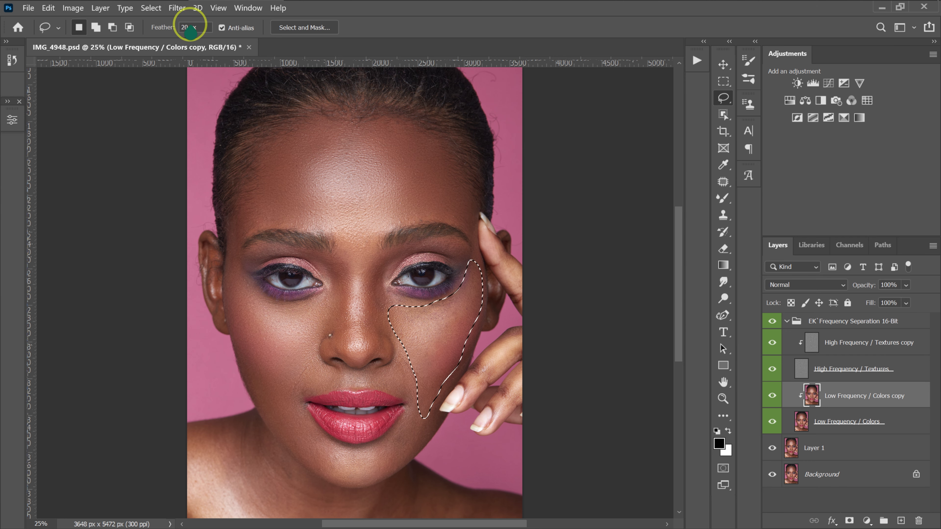
left_click(177, 7)
mouse_move(211, 159)
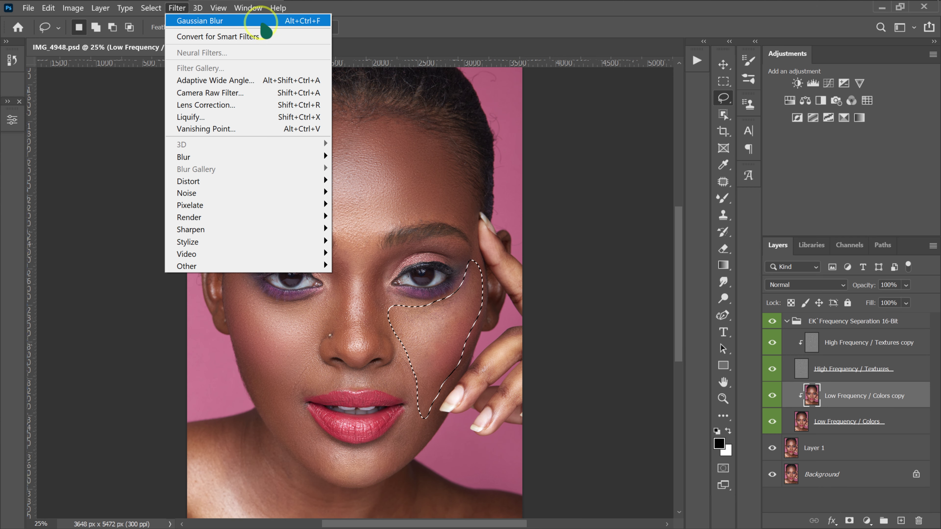
left_click(269, 22)
Step: Select the chin and blur it with the same Gaussian Blur
mouse_move(389, 443)
left_mouse_down()
mouse_move(364, 452)
mouse_move(392, 426)
left_mouse_up()
key("alt+t")
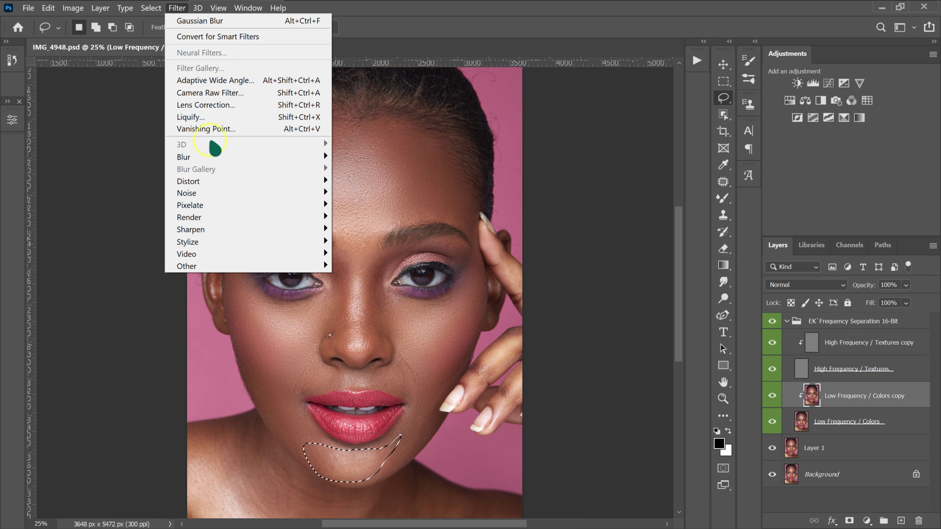
key("Return")
left_click(701, 118)
Step: Select the nose bridge, blur it at 30 pixels, then deselect
mouse_move(333, 225)
left_mouse_down()
mouse_move(345, 256)
mouse_move(345, 326)
mouse_move(353, 348)
mouse_move(372, 346)
mouse_move(366, 209)
left_mouse_up()
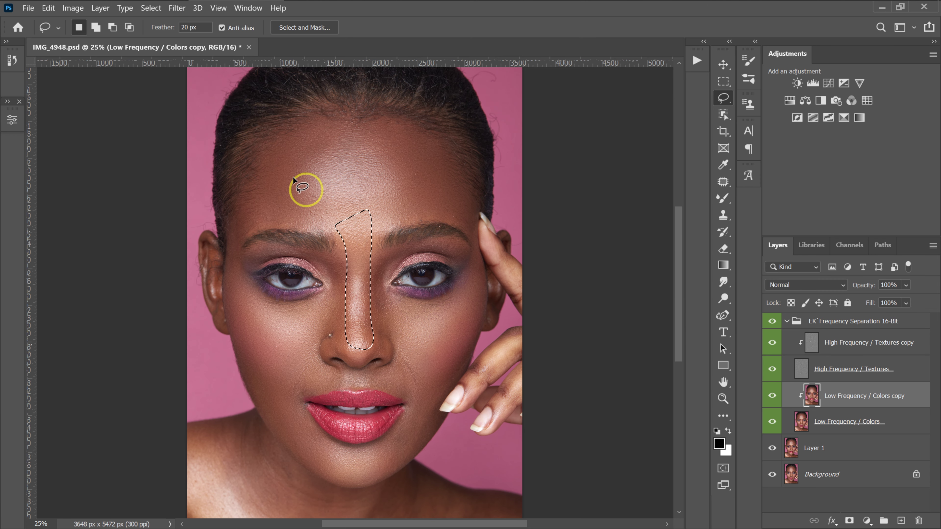
left_click(177, 9)
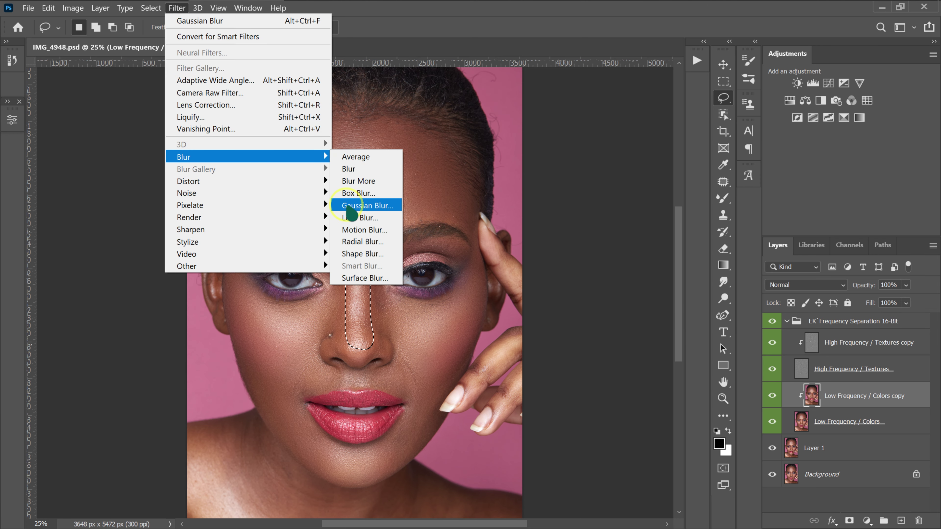
left_click(356, 206)
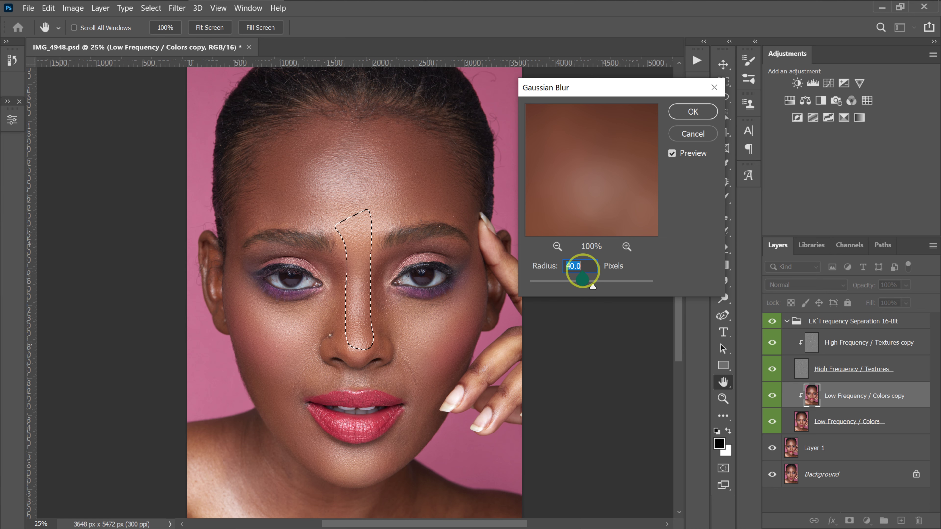
left_click_drag(594, 284, 584, 286)
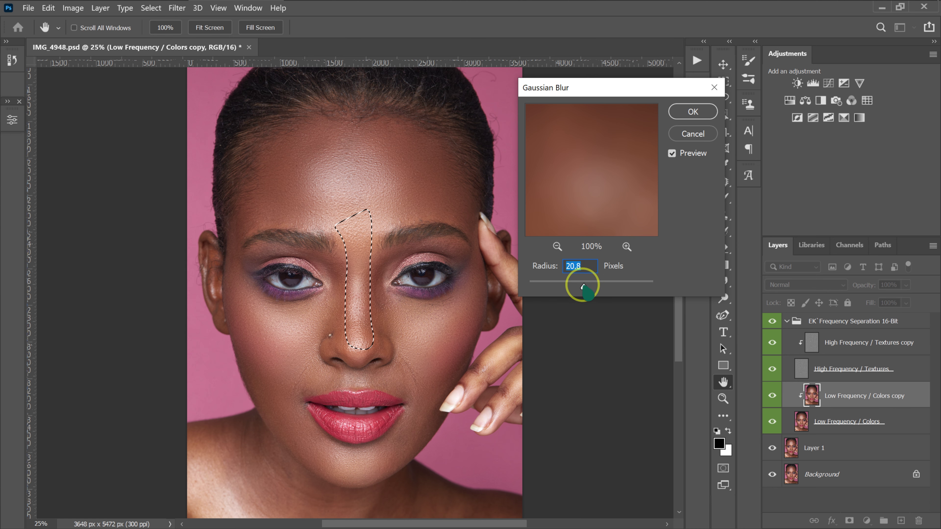
type("30")
left_click(693, 111)
right_click(396, 230)
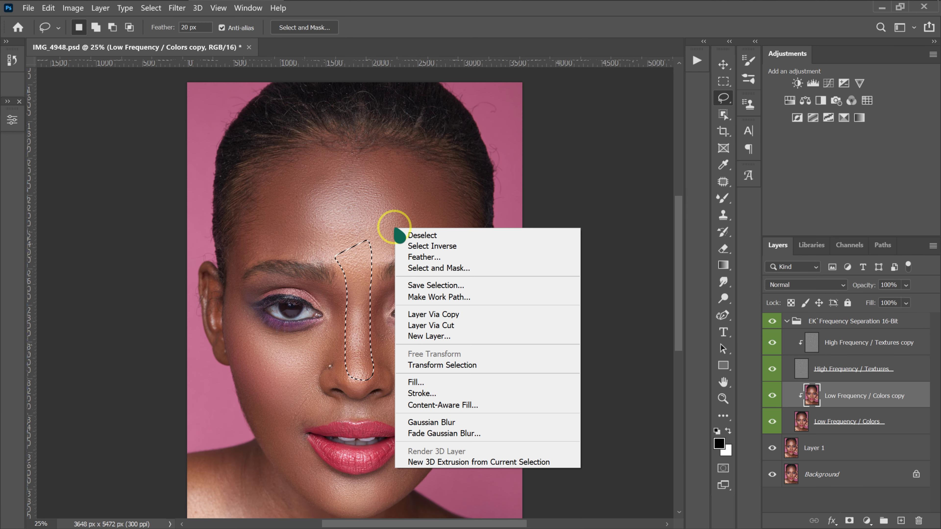
left_click(404, 234)
Step: Toggle the frequency separation group's visibility to compare before and after
left_click(775, 323)
left_click(775, 323)
left_click(775, 323)
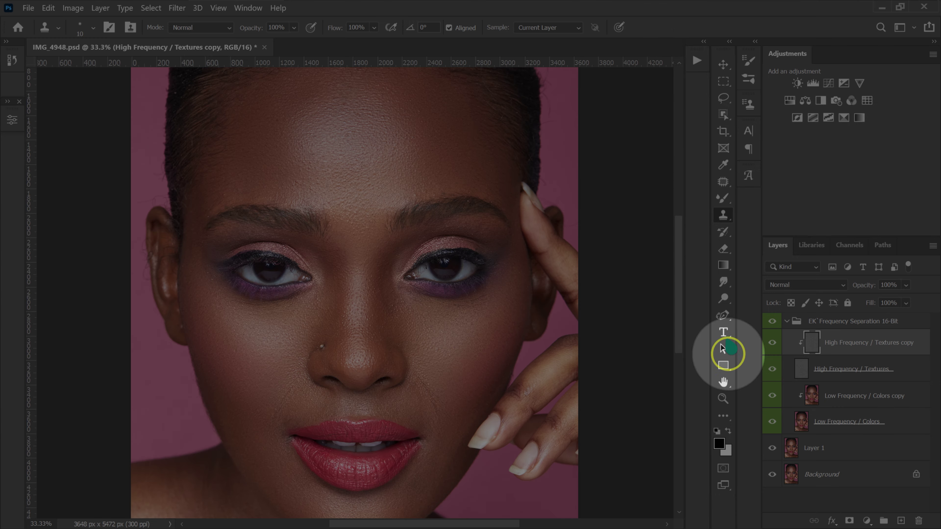
Step: Collapse the frequency group, run EK Micro Dodge & Burn, and target the Dodge layer mask
left_click(697, 60)
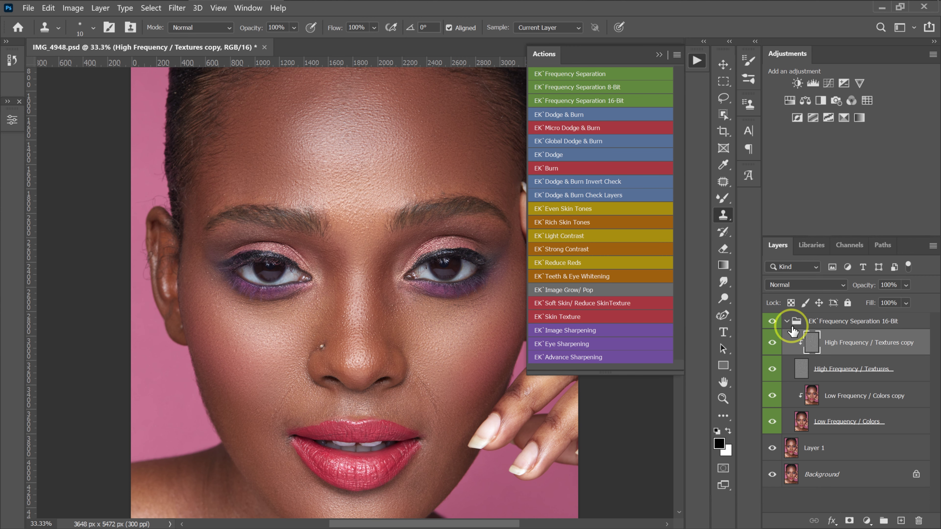
left_click(787, 322)
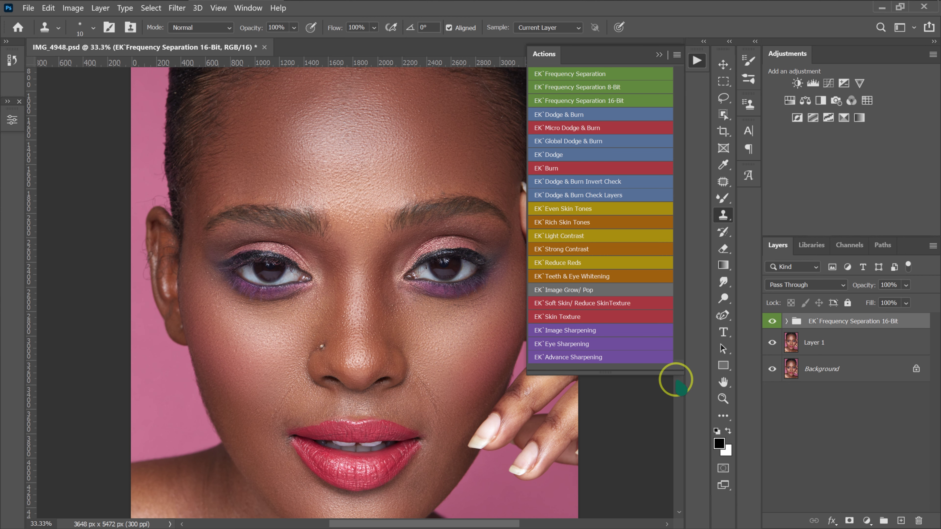
left_click(572, 129)
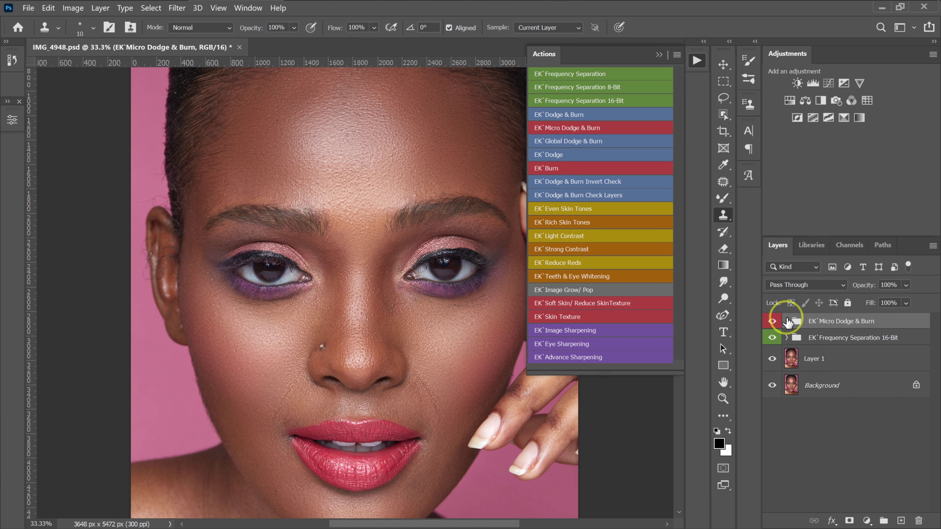
left_click(787, 321)
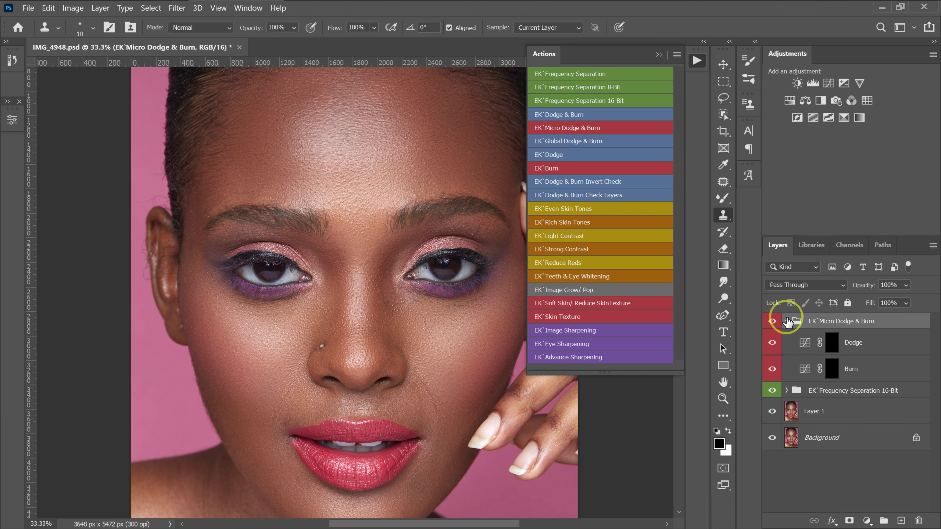
left_click(831, 348)
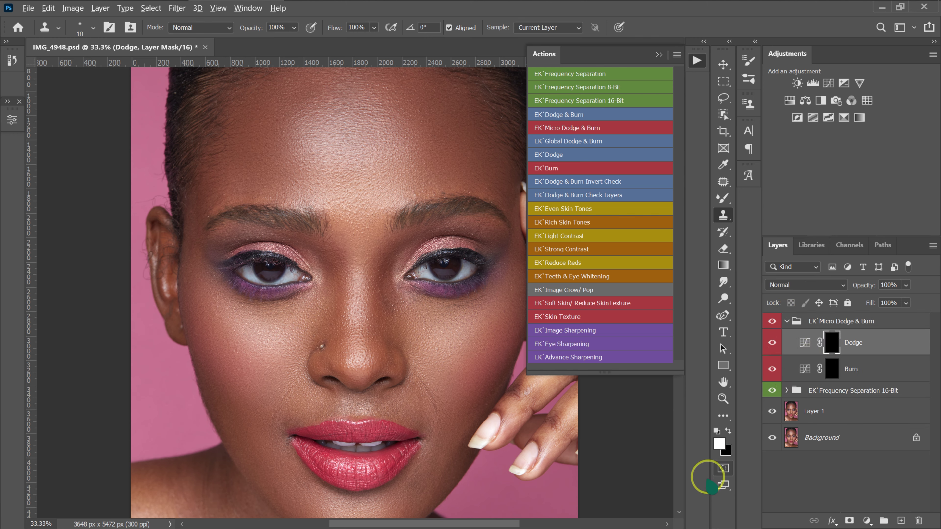
Step: Set white as the foreground colour and pick the Brush tool at 2% flow
left_click(728, 430)
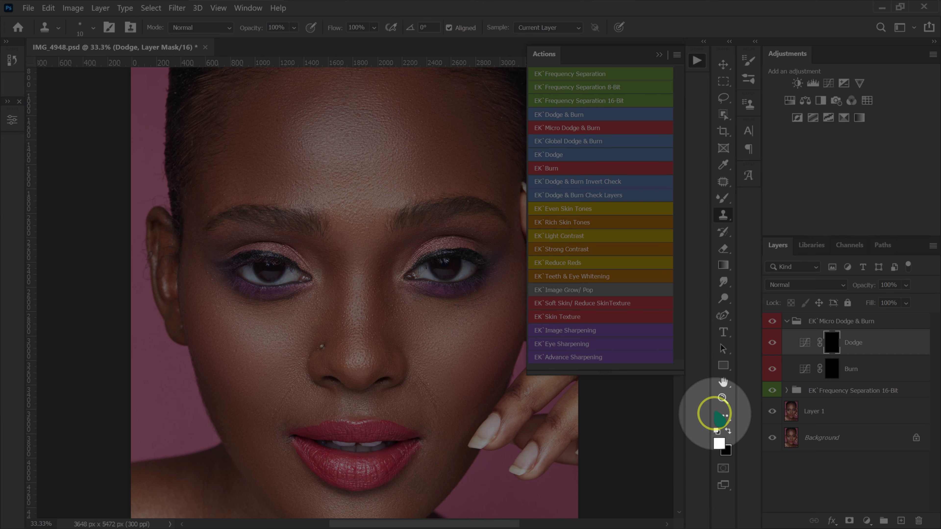
left_click(723, 199)
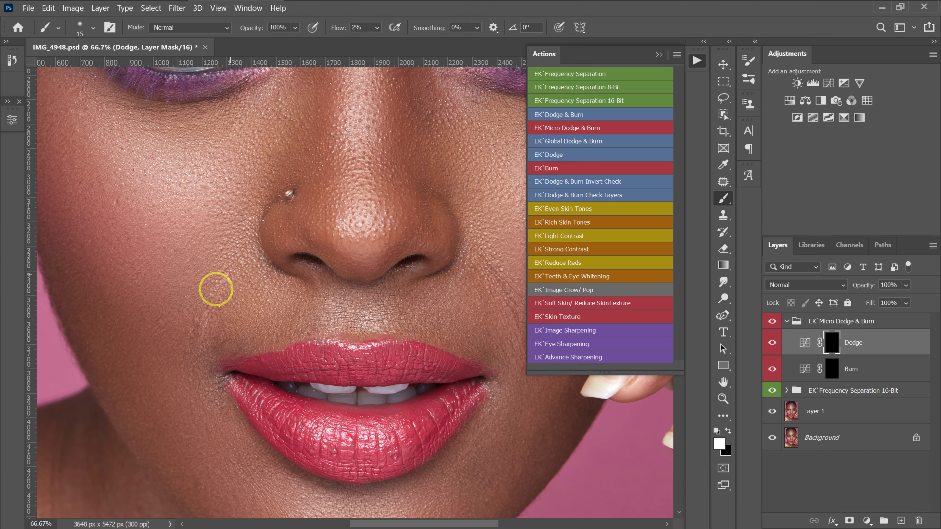
left_click_drag(405, 522, 450, 522)
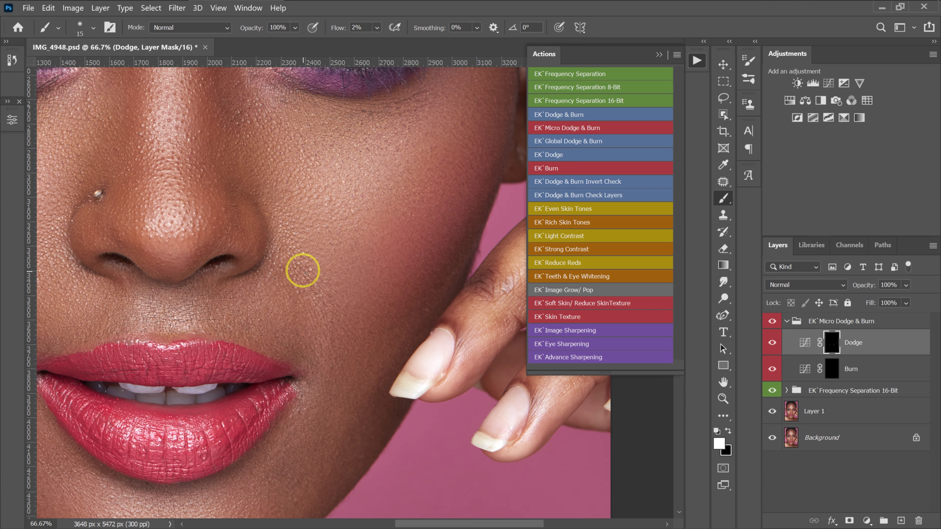
left_click_drag(422, 522, 388, 523)
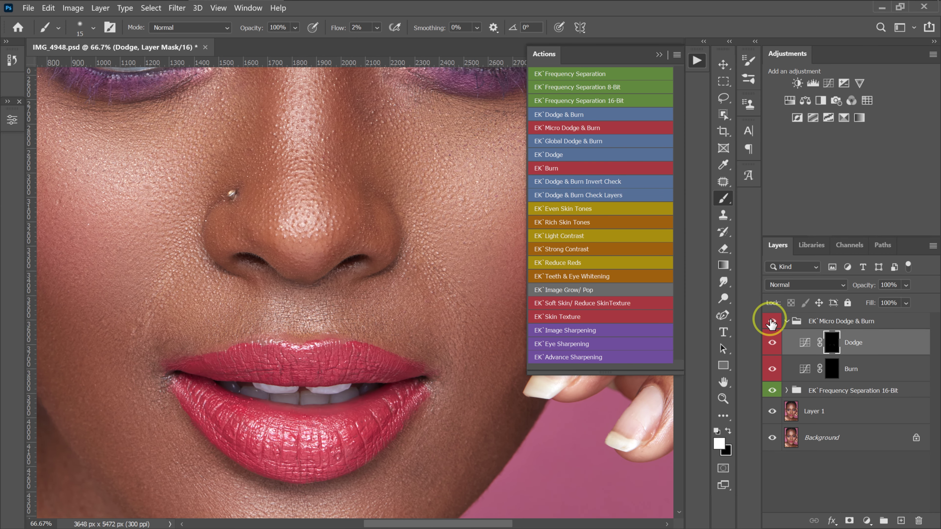
left_click(771, 322)
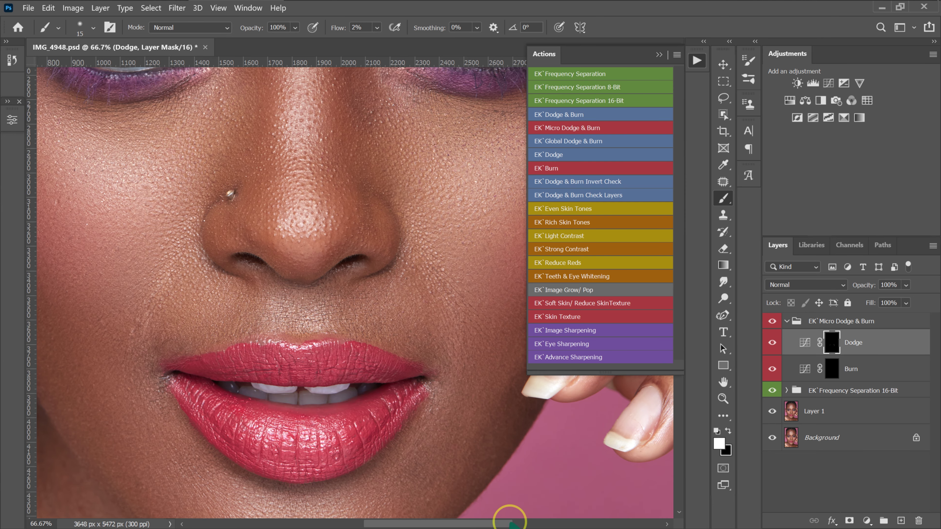
scroll(509, 522, "right", 5)
scroll(372, 223, "up", 4)
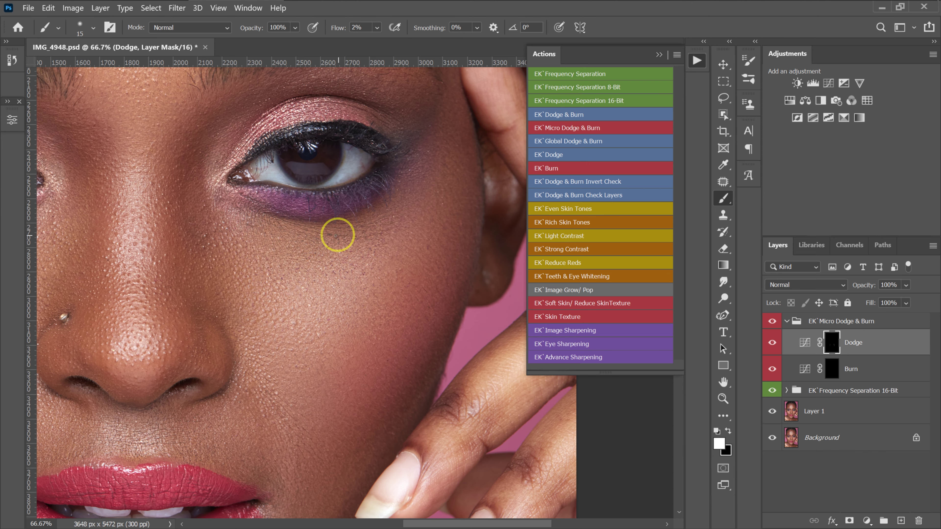
left_click_drag(548, 524, 426, 520)
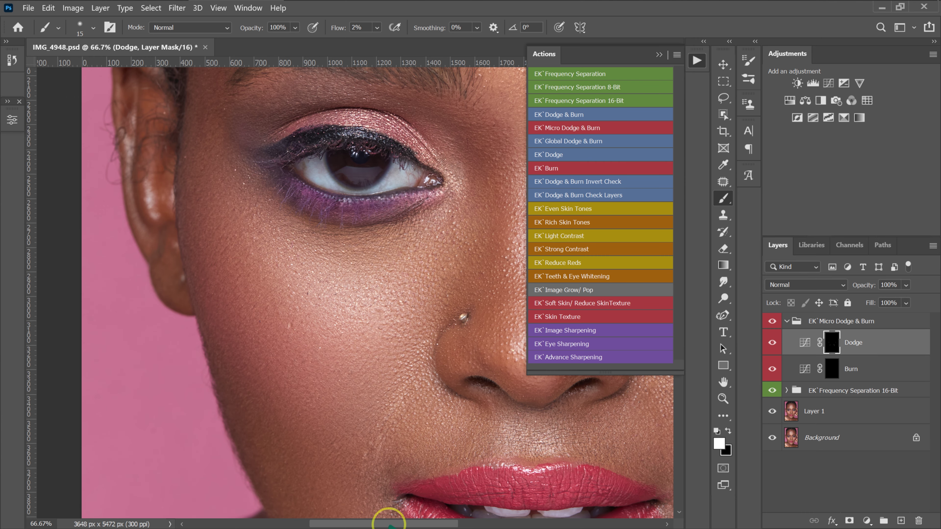
left_click_drag(388, 522, 448, 523)
Step: Toggle the Micro Dodge & Burn group to compare, zoom out, and fold the group closed
left_click(772, 321)
key("ctrl+minus")
left_click(773, 321)
left_click(773, 321)
key("ctrl+minus")
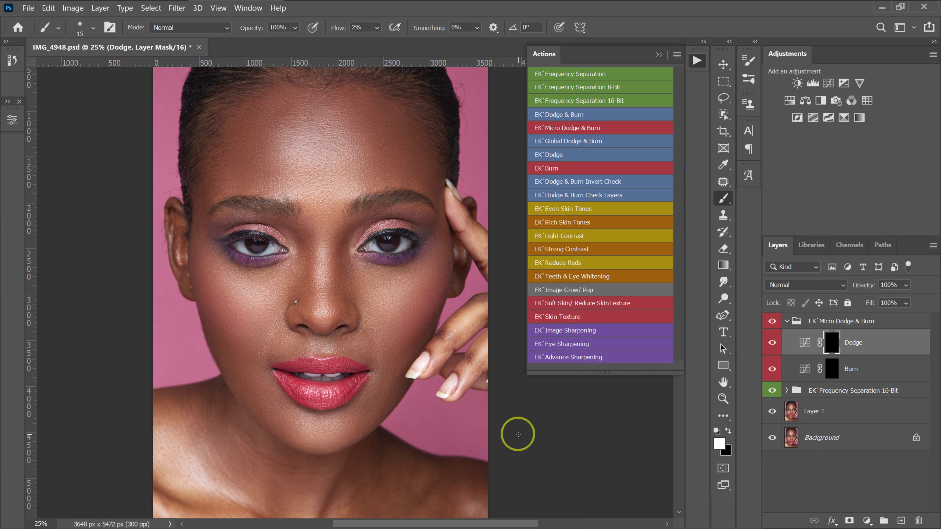
left_click(786, 321)
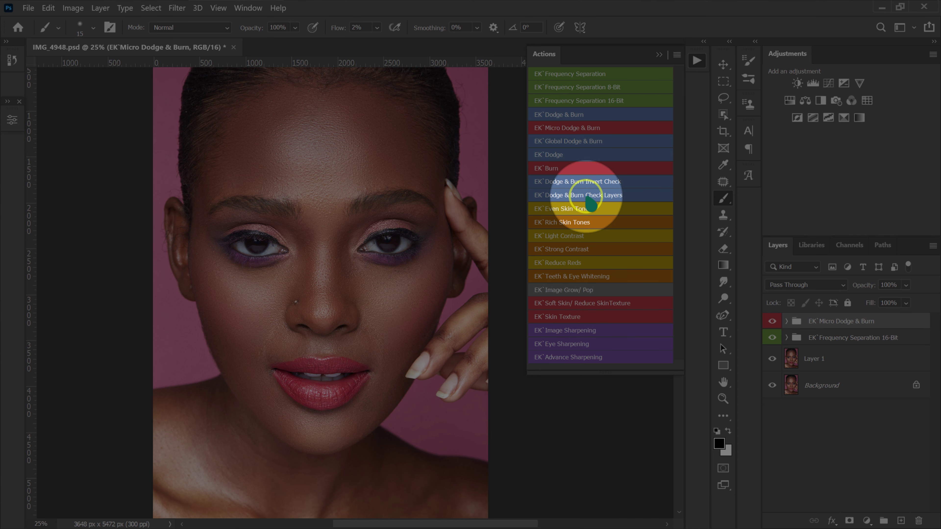
Step: Run the EK`Teeth & Eye Whitening action and target its Photo Filter 1 mask with white foreground
left_click(569, 276)
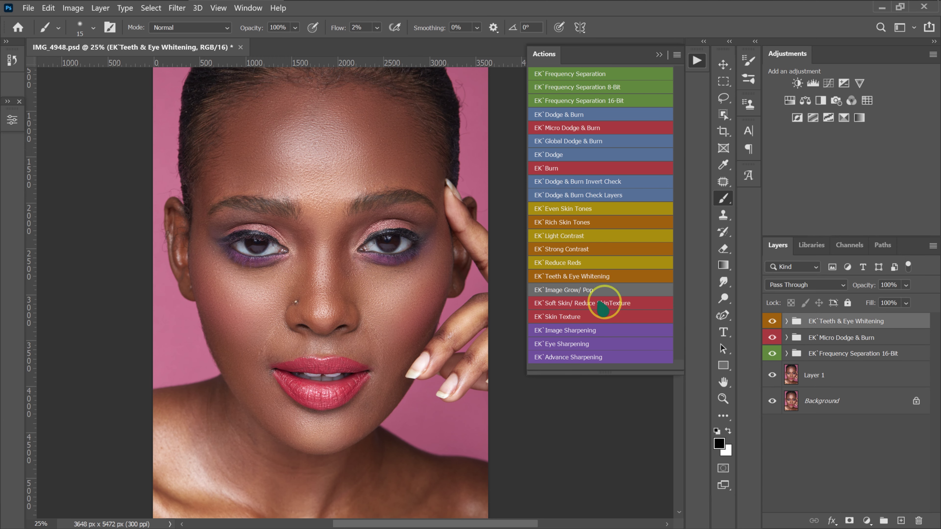
left_click(786, 323)
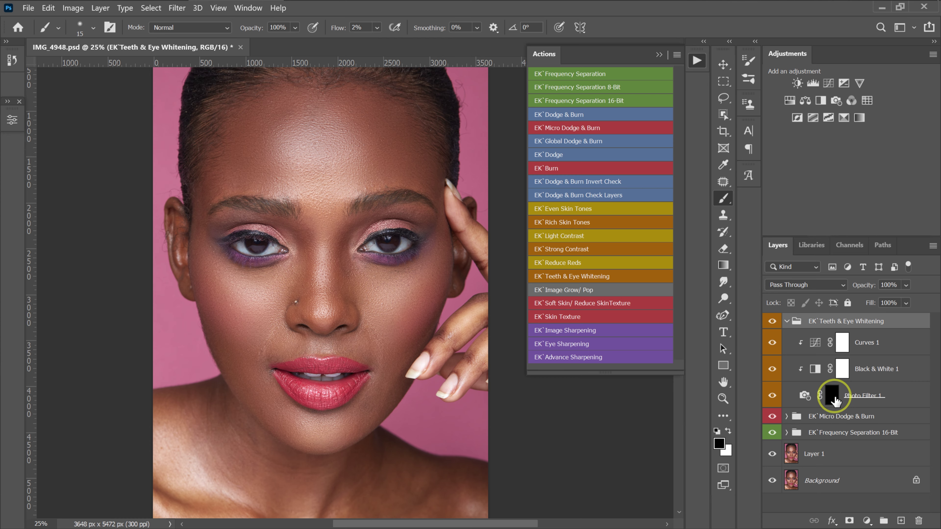
left_click(832, 397)
key("x")
Step: Set the brush flow to 100% and the brush size to 30
scroll(384, 168, "up", 2)
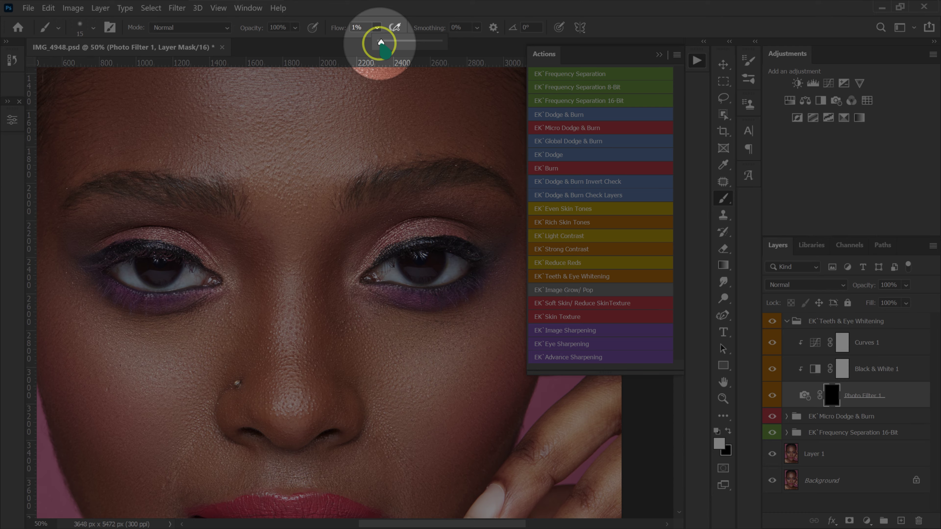
left_click_drag(376, 29, 469, 49)
scroll(452, 295, "up", 5)
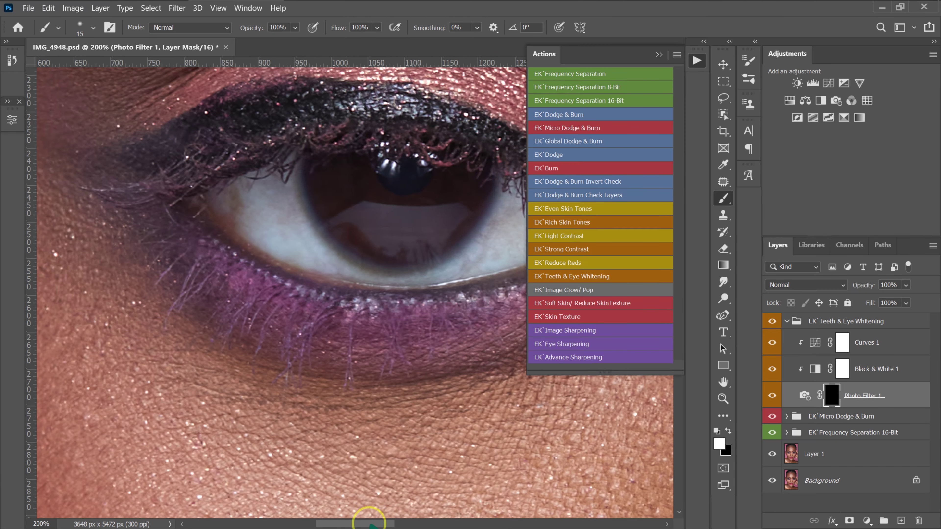
left_click_drag(368, 523, 384, 523)
key("bracketright")
Step: Paint white on the Photo Filter 1 mask over the first eye's white
left_click_drag(163, 227, 118, 225)
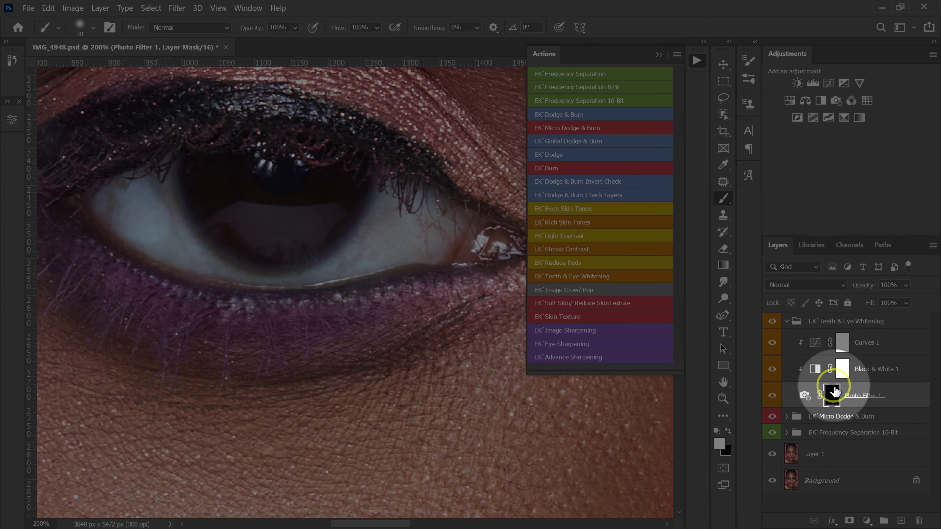
key("d")
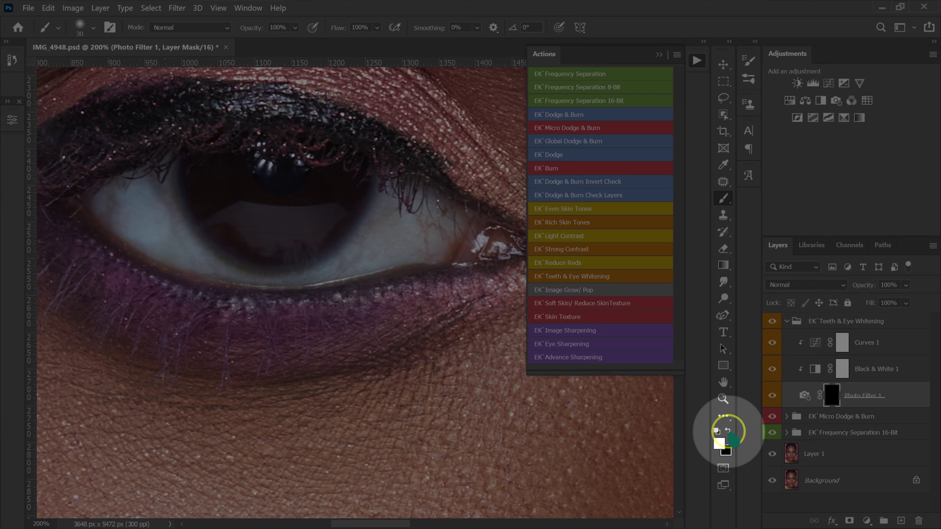
left_click(728, 432)
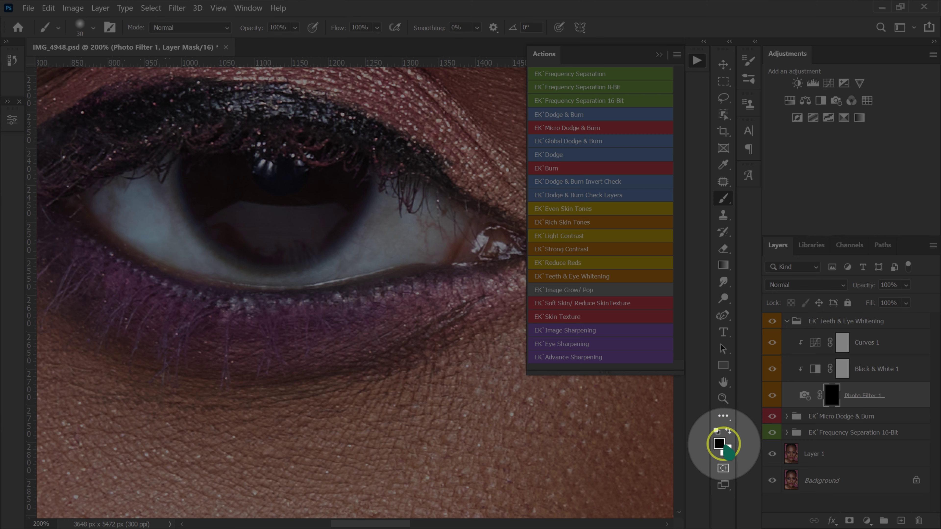
key("x")
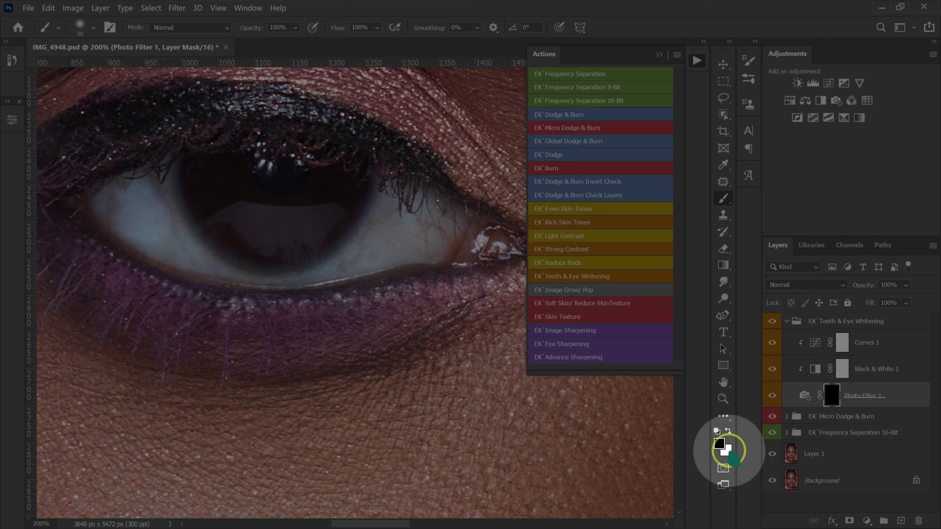
key("x")
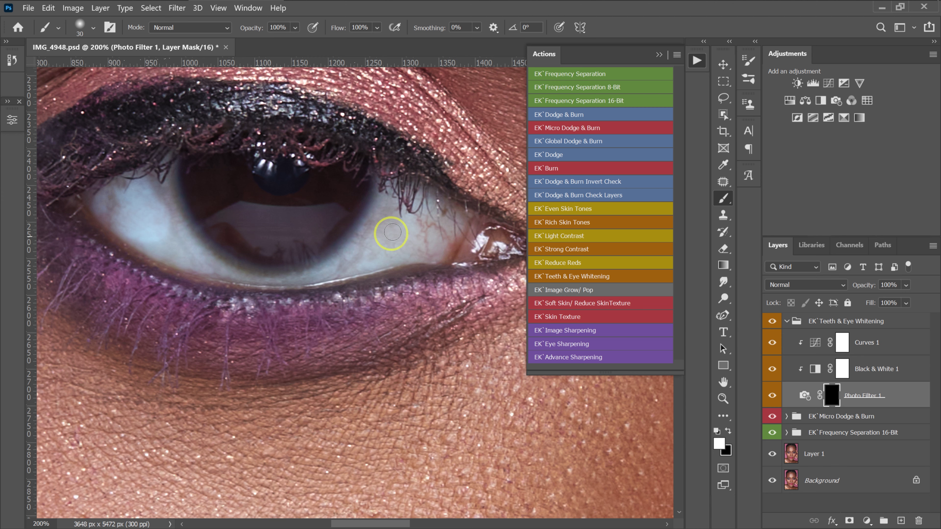
mouse_move(388, 239)
left_mouse_down()
mouse_move(171, 221)
mouse_move(161, 234)
mouse_move(226, 276)
mouse_move(276, 284)
mouse_move(349, 264)
left_mouse_up()
Step: Brighten the remaining eye whites to the right, below and left of the iris
scroll(378, 519, "down", 2)
scroll(500, 511, "right", 4)
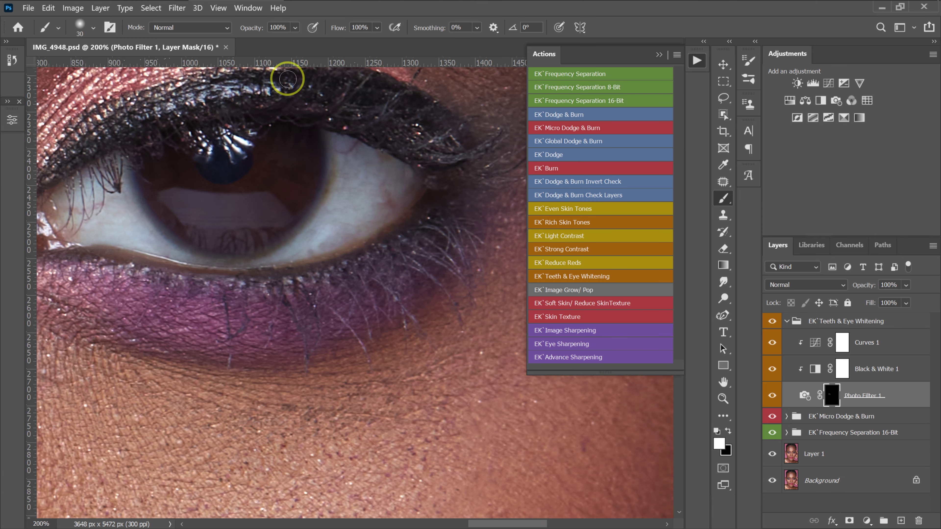
mouse_move(381, 188)
left_mouse_down()
mouse_move(393, 185)
mouse_move(350, 174)
mouse_move(358, 230)
mouse_move(308, 256)
left_mouse_up()
mouse_move(126, 214)
left_mouse_down()
mouse_move(103, 230)
mouse_move(153, 230)
mouse_move(226, 259)
mouse_move(326, 253)
left_mouse_up()
scroll(350, 225, "down", 5)
Step: Lower Photo Filter 1 to 30% opacity, compare before and after, and collapse the whitening group
key("bracketright")
key("bracketright")
key("bracketright")
key("bracketright")
key("bracketright")
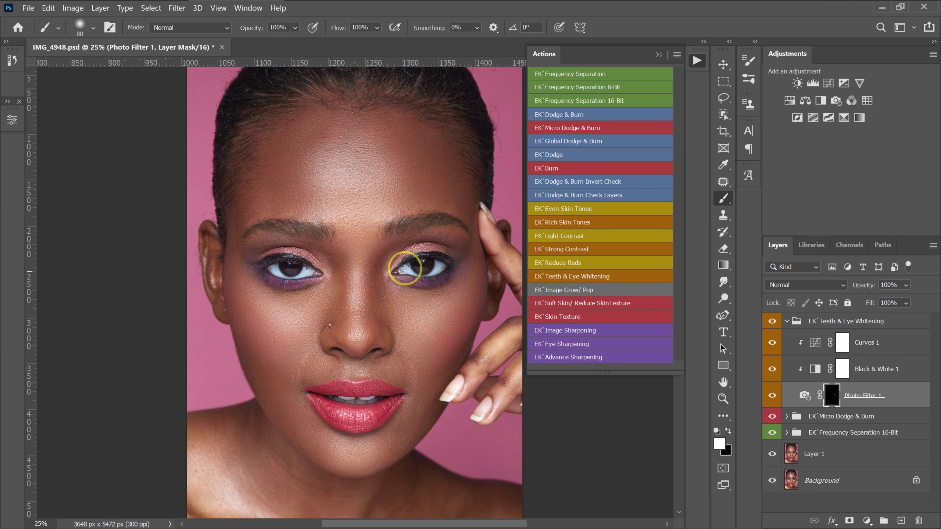
left_click(773, 321)
left_click(773, 321)
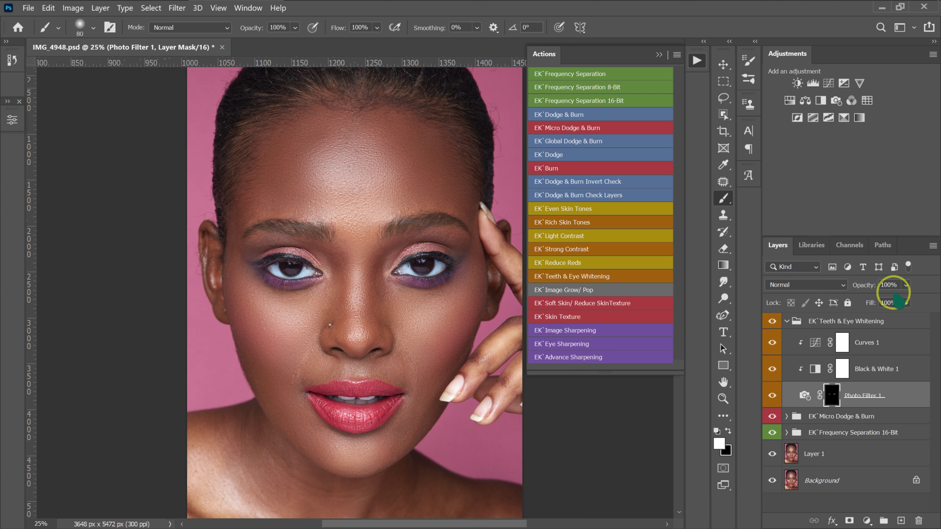
left_click_drag(907, 287, 889, 300)
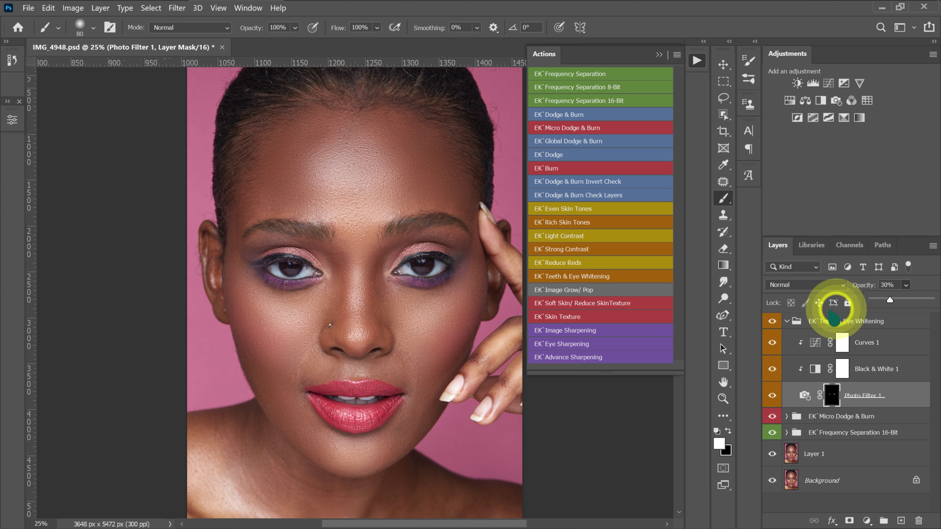
left_click(769, 323)
left_click(770, 323)
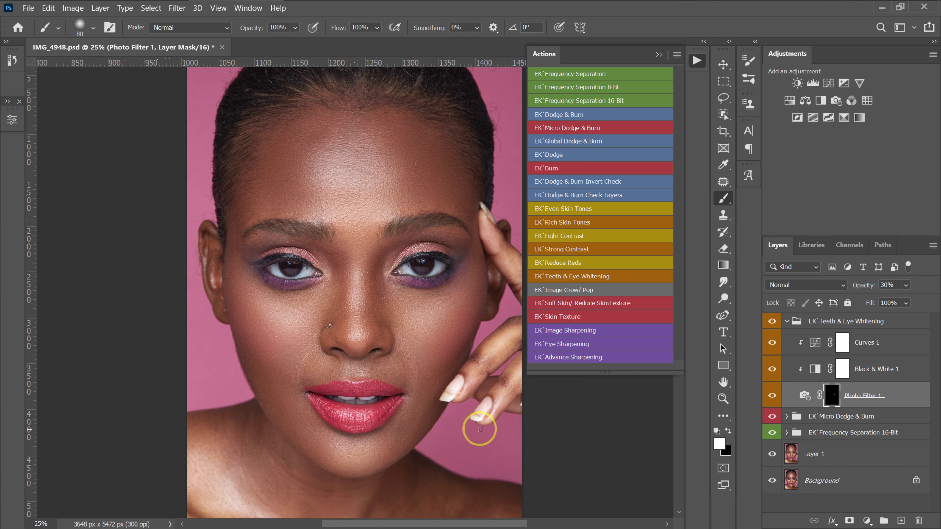
left_click(787, 322)
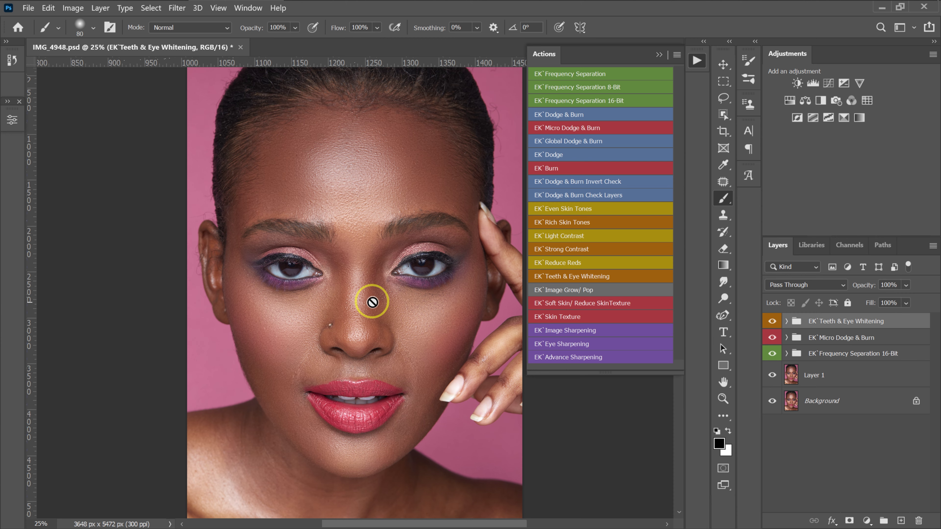
scroll(372, 302, "up", 2)
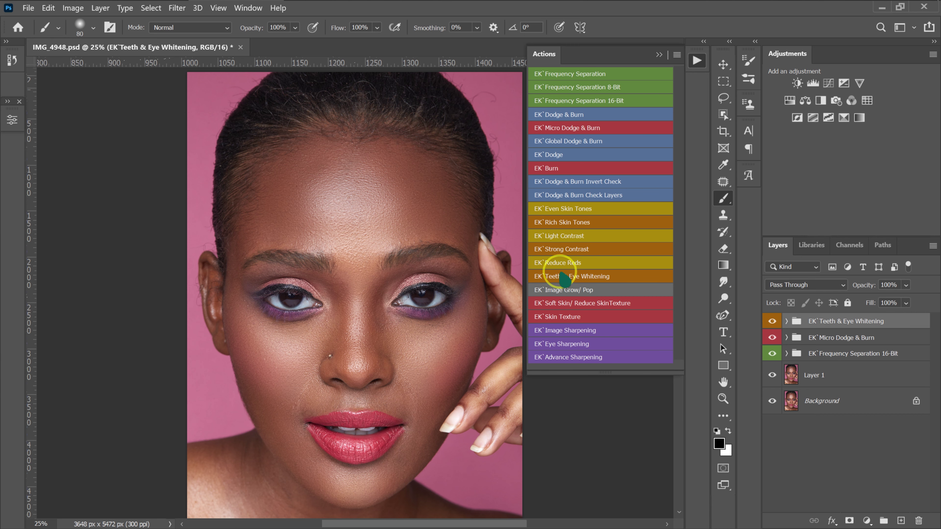
Step: Add the EK`Reduce Reds layer and set it to 50% opacity, toggling it to compare
left_click(563, 263)
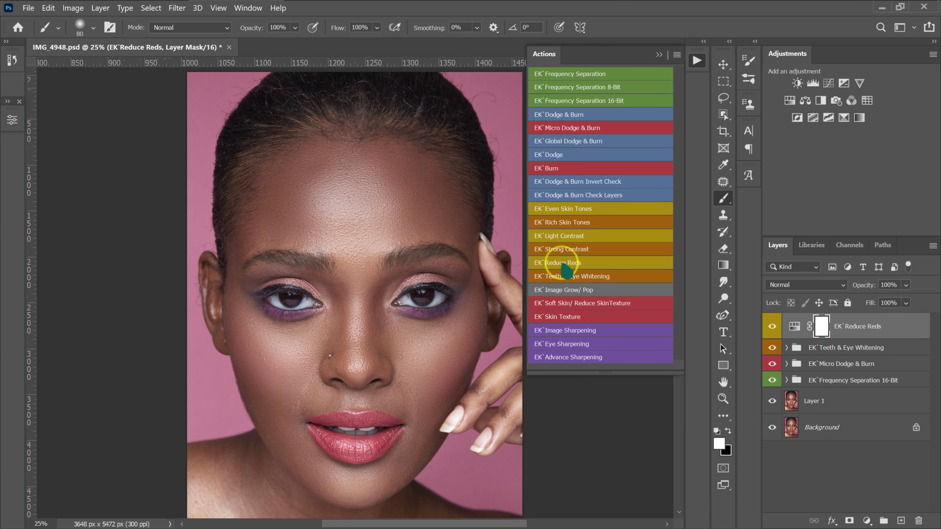
left_click(773, 326)
left_click(773, 326)
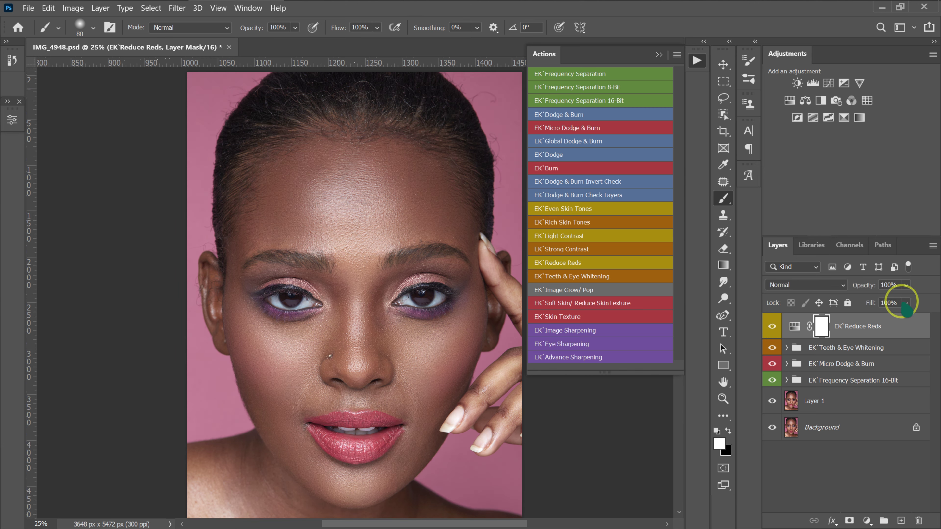
left_click(906, 286)
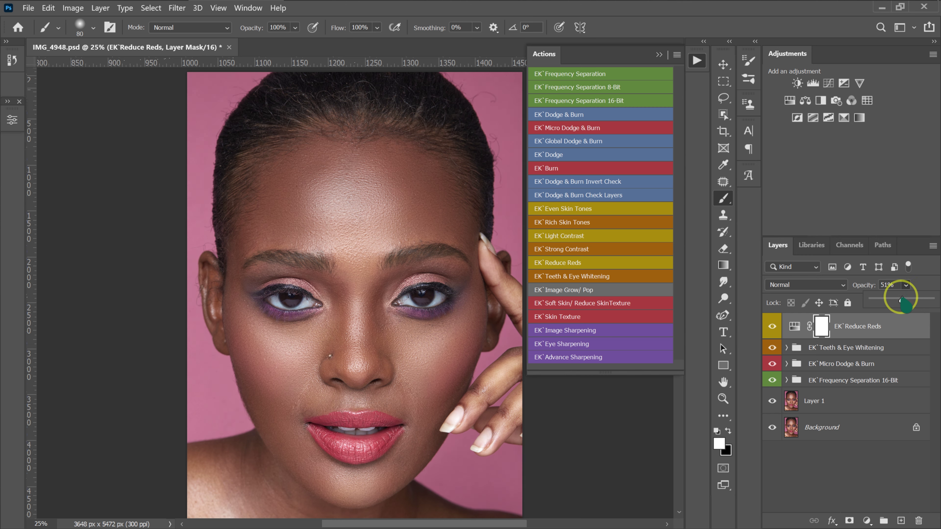
left_click(772, 326)
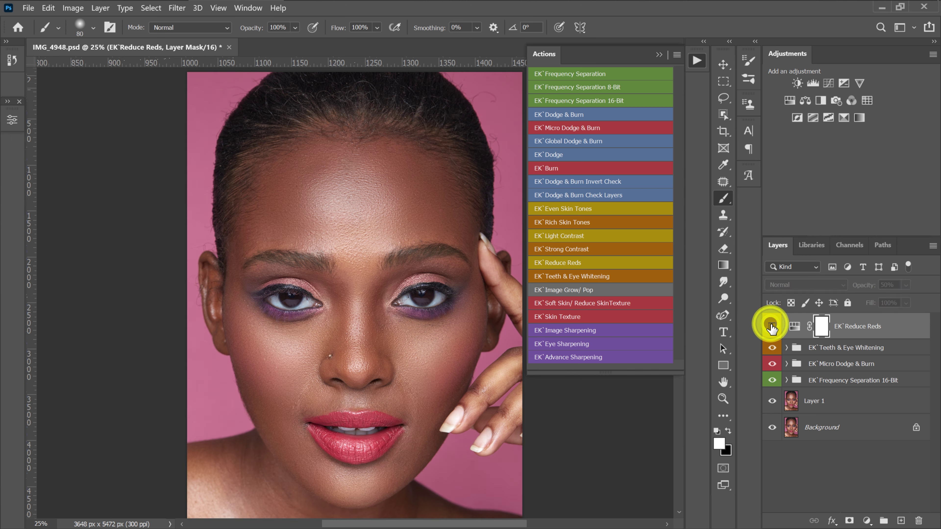
left_click(772, 327)
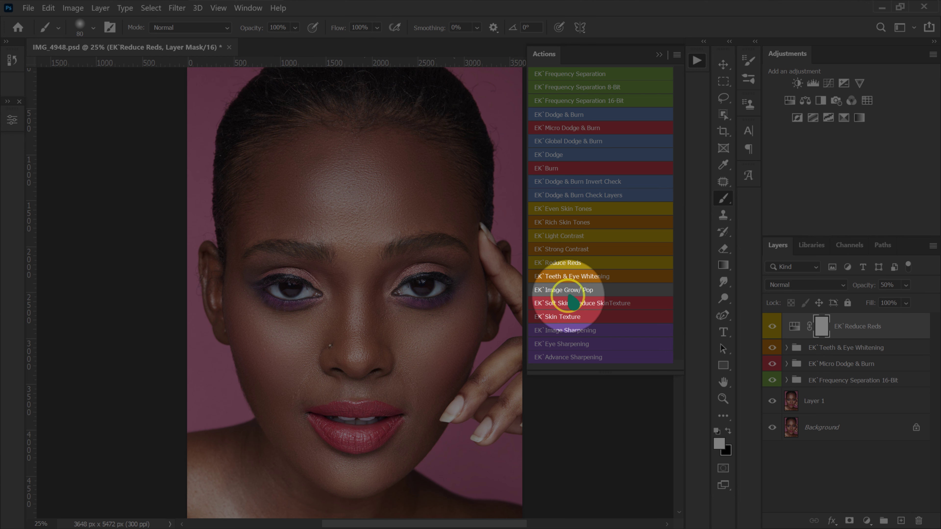
Step: Add the EK`Light Contrast layer and lower it to 85% opacity, comparing with it on and off
left_click(571, 239)
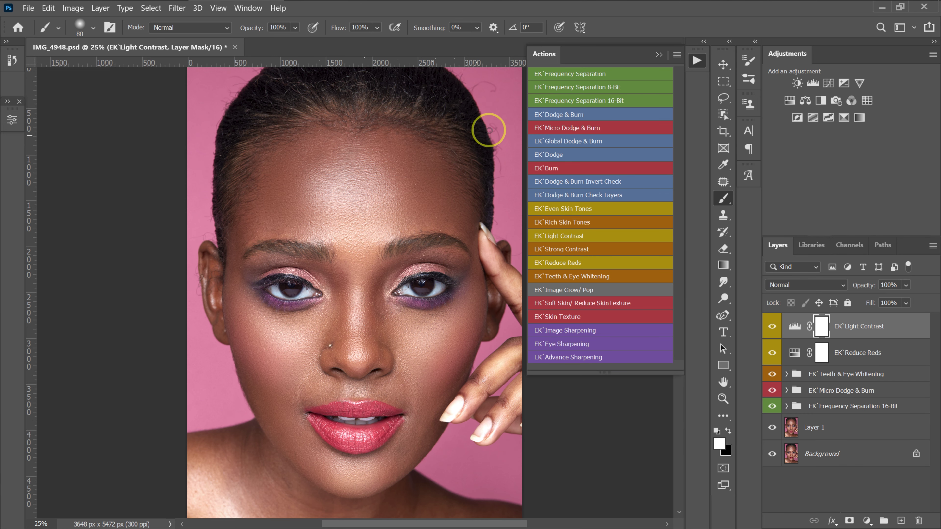
left_click(772, 326)
left_click(772, 326)
left_click(905, 284)
left_click_drag(927, 300, 922, 300)
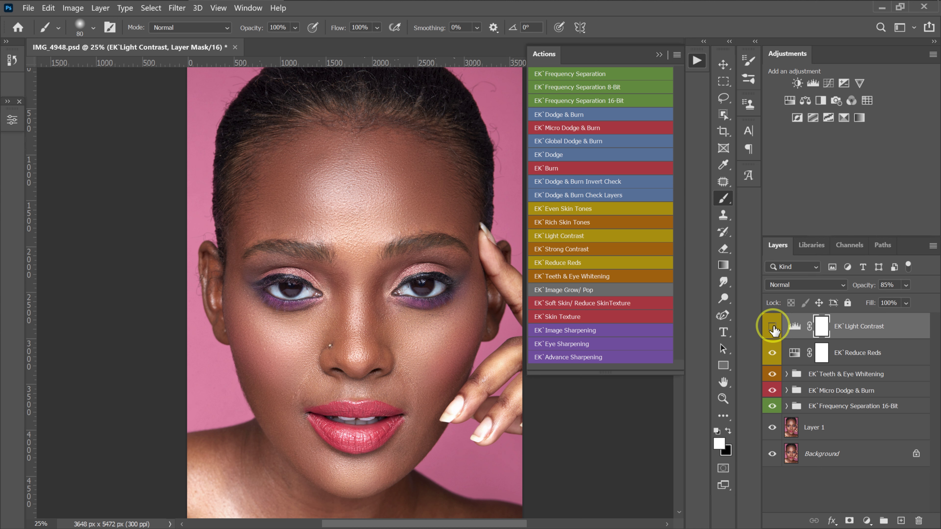
left_click(773, 327)
left_click(773, 327)
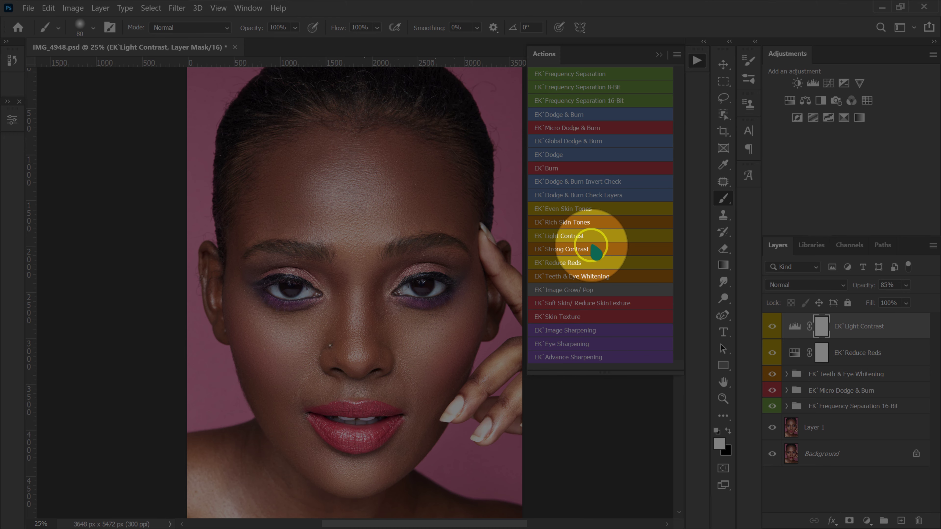
Step: Add the EK`Even Skin Tones layer and toggle it to compare the result
left_click(573, 209)
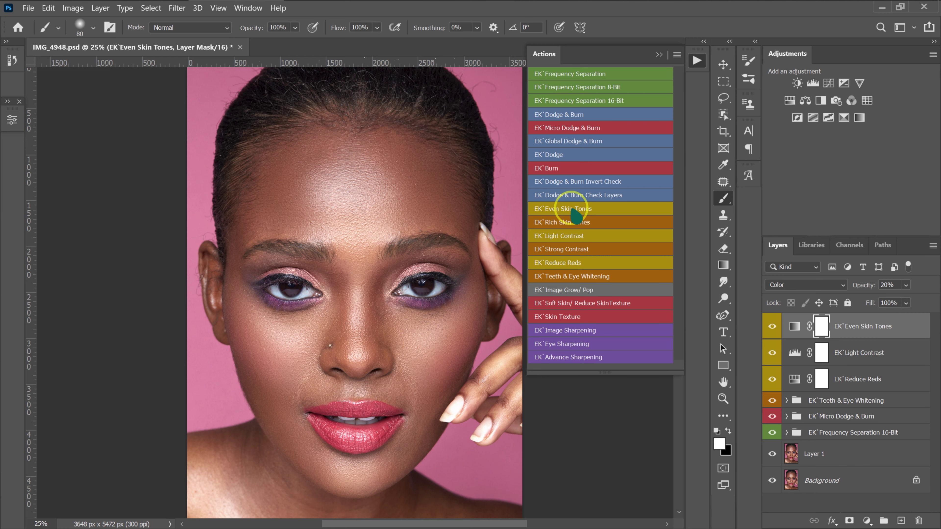
left_click(772, 326)
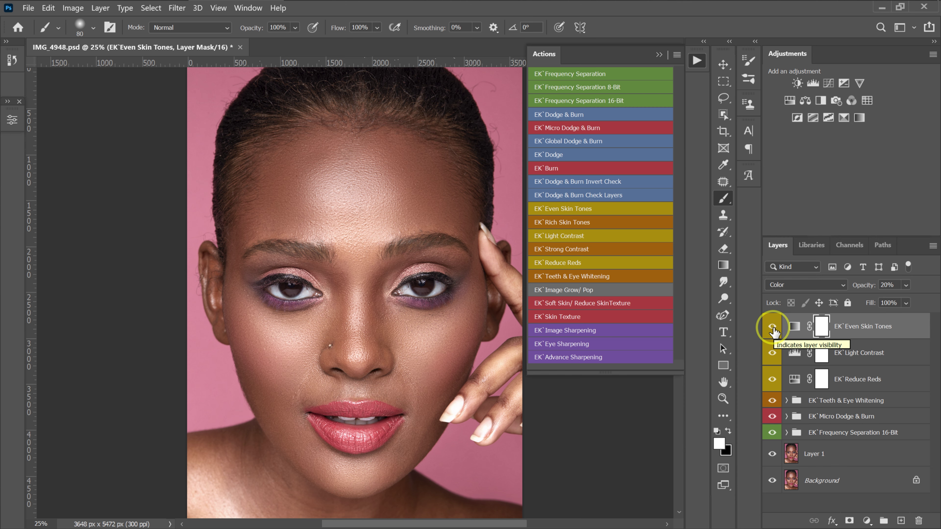
left_click(772, 328)
left_click(773, 328)
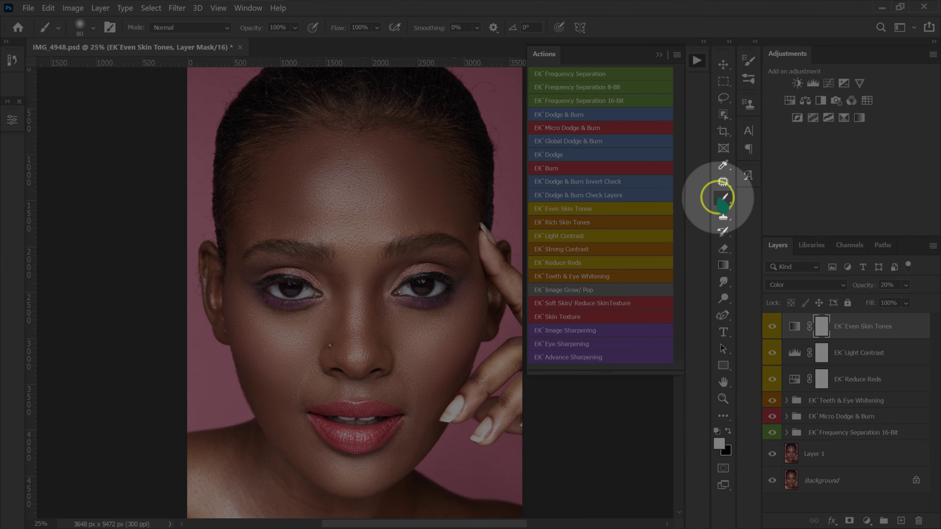
Step: Switch to the Brush tool and size it to 125 for masking the hairline
key("shift+b")
right_click(722, 199)
left_click(748, 199)
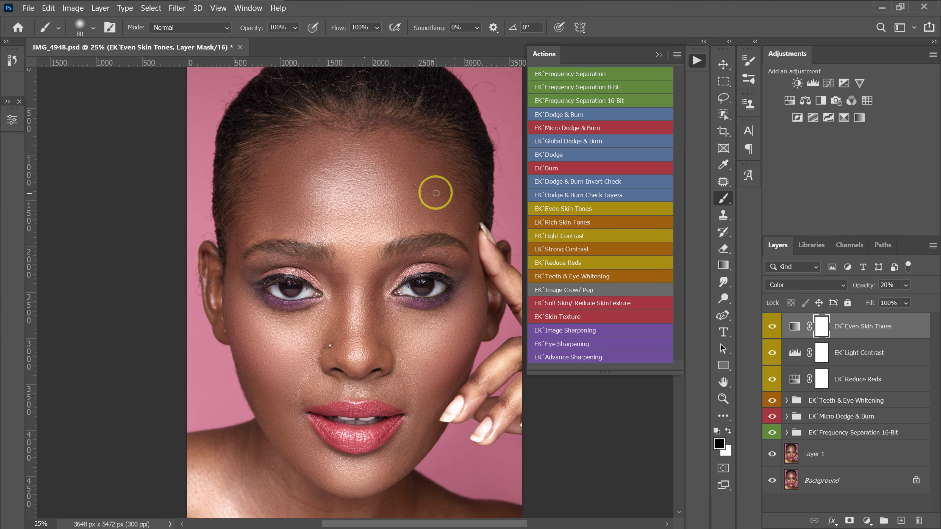
key("bracketright")
key("bracketright")
key("bracketright")
key("bracketright")
key("bracketright")
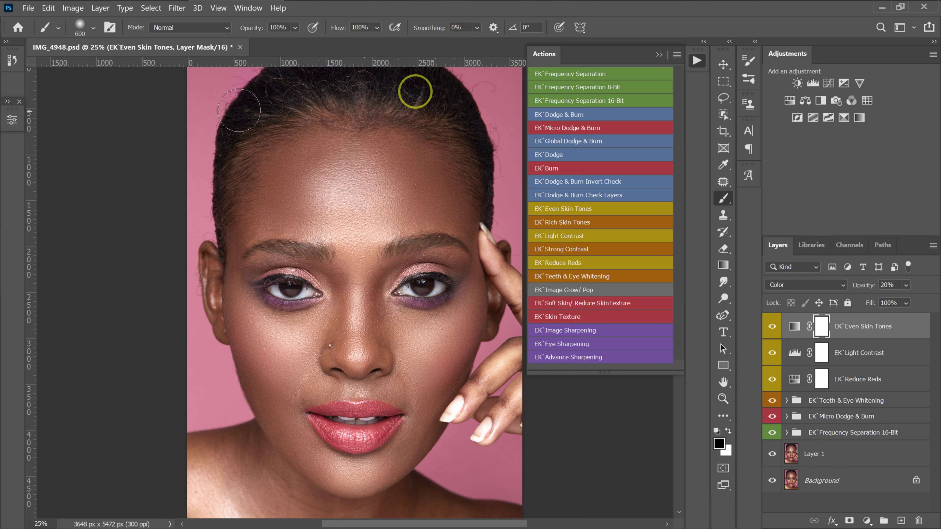
key("bracketleft")
key("bracketleft")
key("bracketleft")
key("bracketleft")
key("bracketleft")
key("bracketleft")
key("bracketleft")
key("bracketleft")
key("bracketleft")
key("bracketleft")
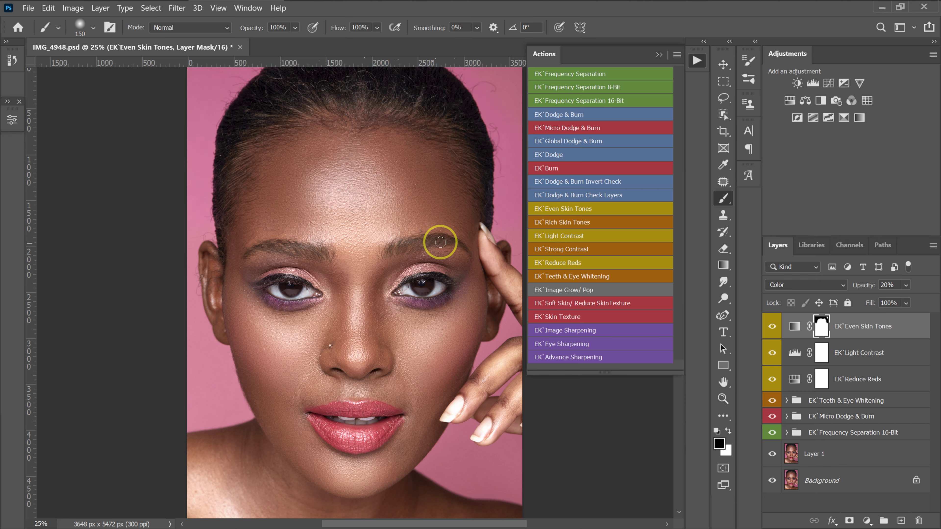
Step: Compare against the unretouched Background alone, then save the document
left_click(773, 481, "alt")
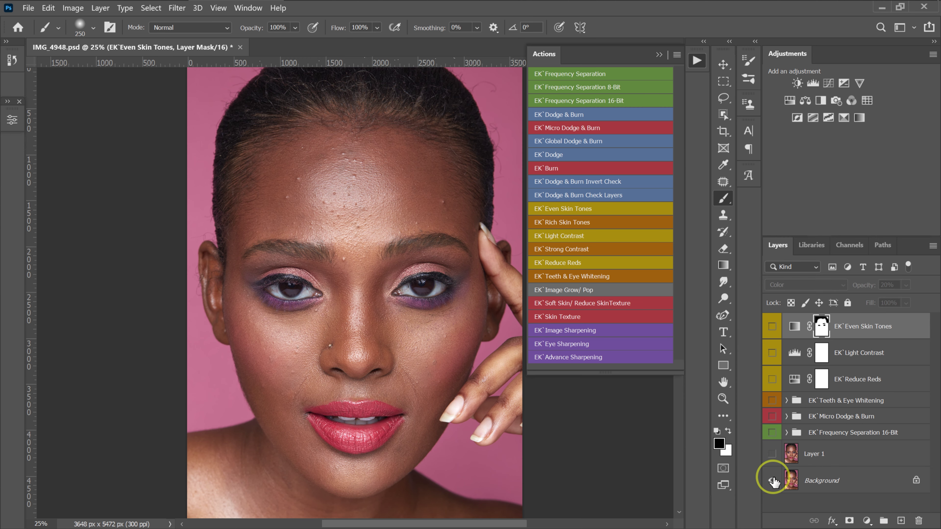
left_click(772, 481, "alt")
key("alt+bracketleft")
key("alt+bracketleft")
key("ctrl+s")
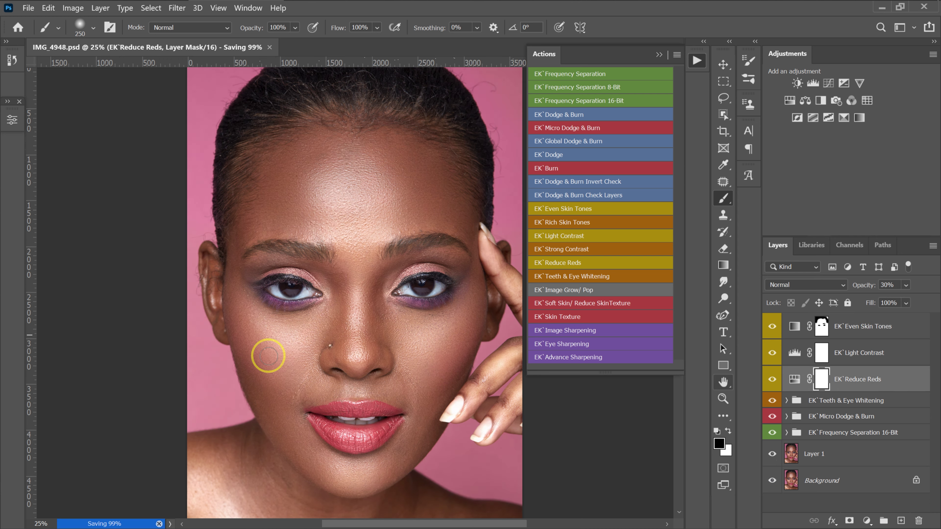
Step: With EK`Even Skin Tones selected, add the EK`Dodge & Burn Check Layers group
left_click(794, 327)
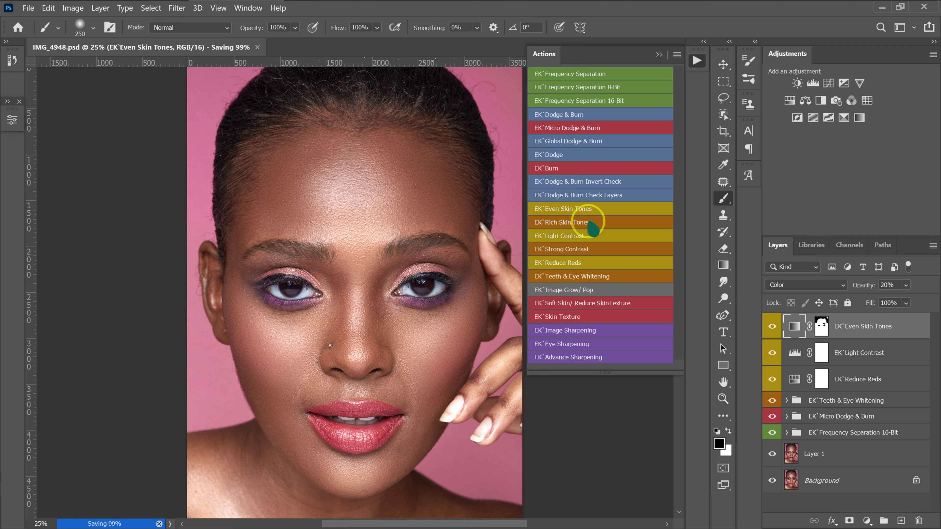
left_click(587, 196)
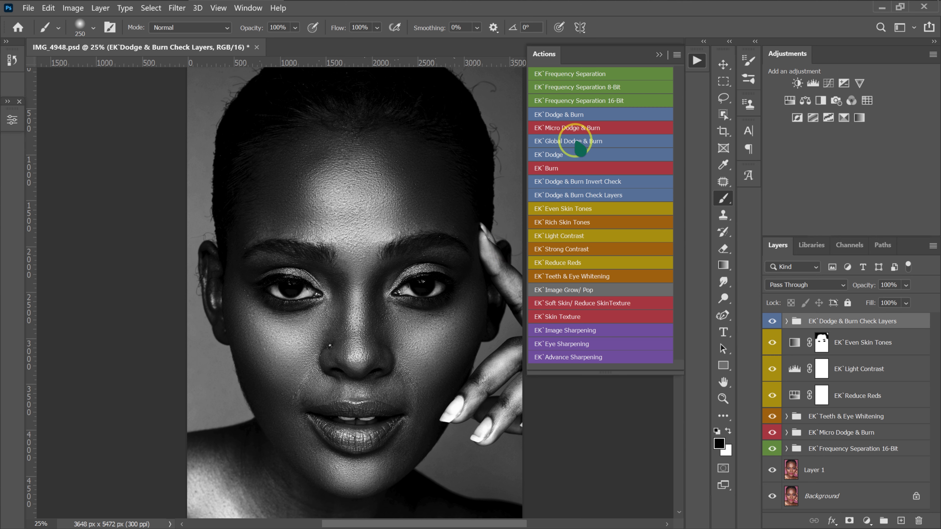
Step: Add the EK`Global Dodge & Burn group and prepare its Dodge mask with brush flow 2%
left_click(580, 149)
left_click(787, 322)
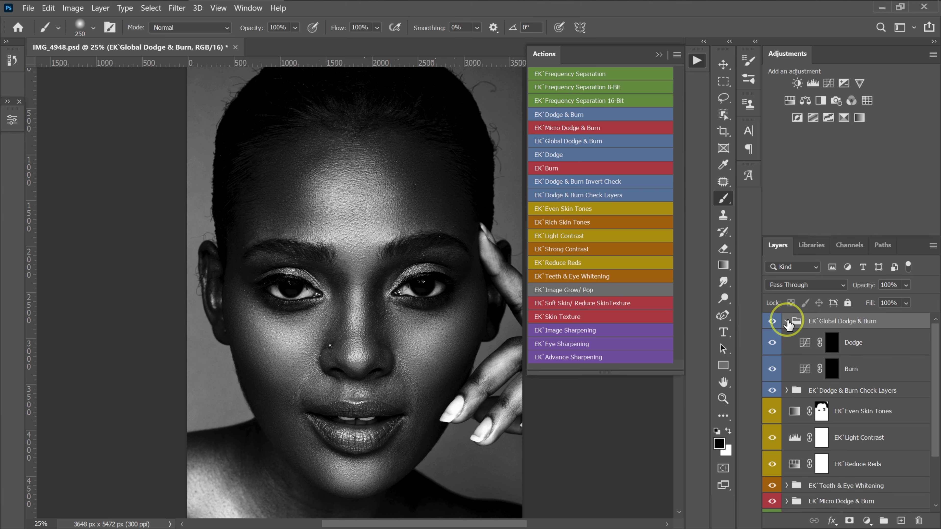
left_click(832, 347)
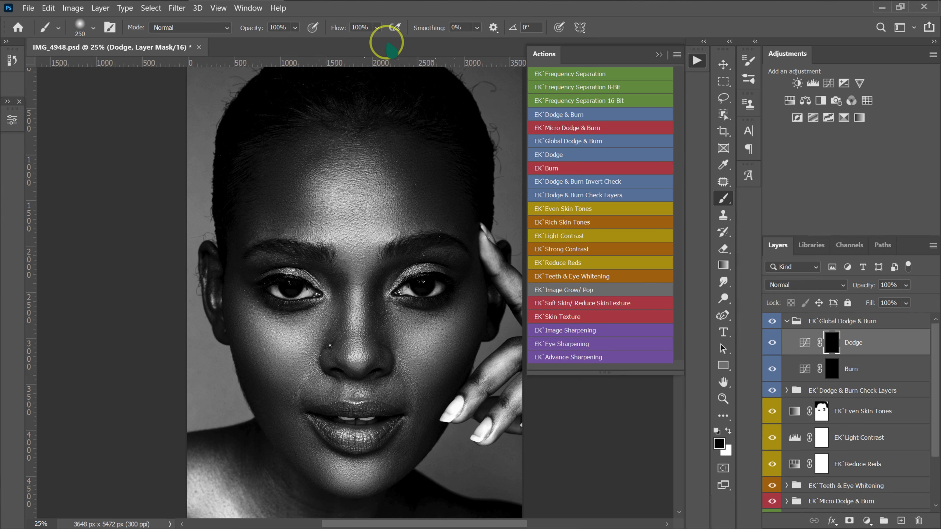
left_click(340, 30)
left_click_drag(341, 31, 274, 35)
key("bracketright")
key("bracketright")
key("bracketright")
key("bracketright")
key("bracketright")
key("bracketright")
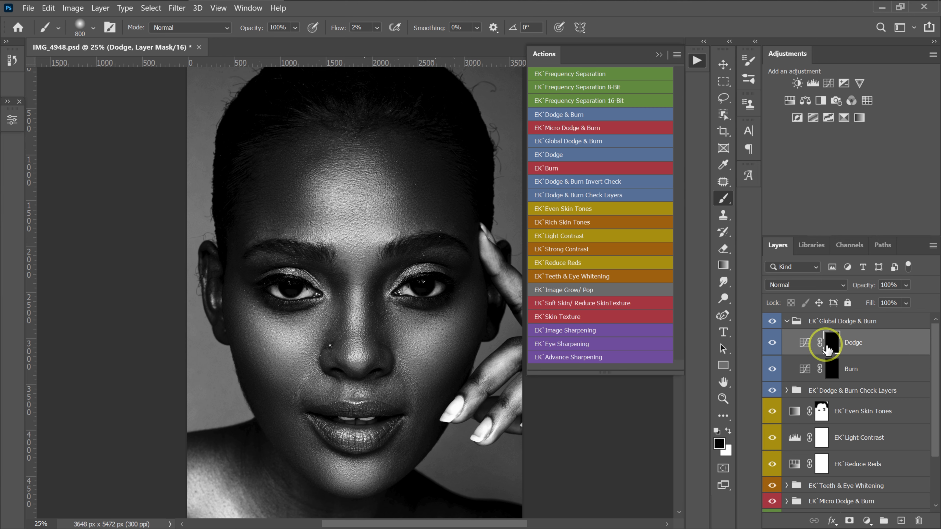
Step: Paint white highlights on the Dodge mask over the nose ridge, forehead and left cheek
left_click(727, 431)
key("bracketleft")
key("bracketleft")
key("bracketleft")
key("bracketleft")
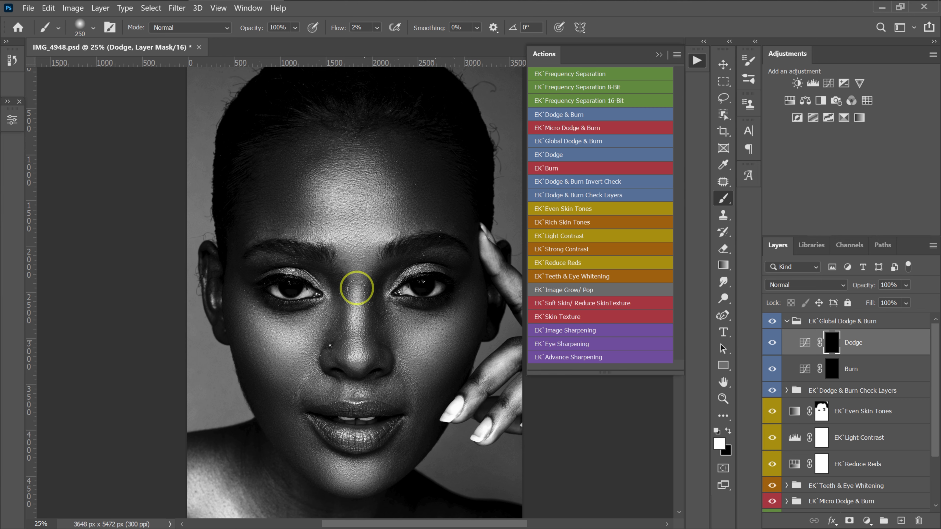
key("bracketright")
key("bracketright")
key("bracketright")
key("bracketright")
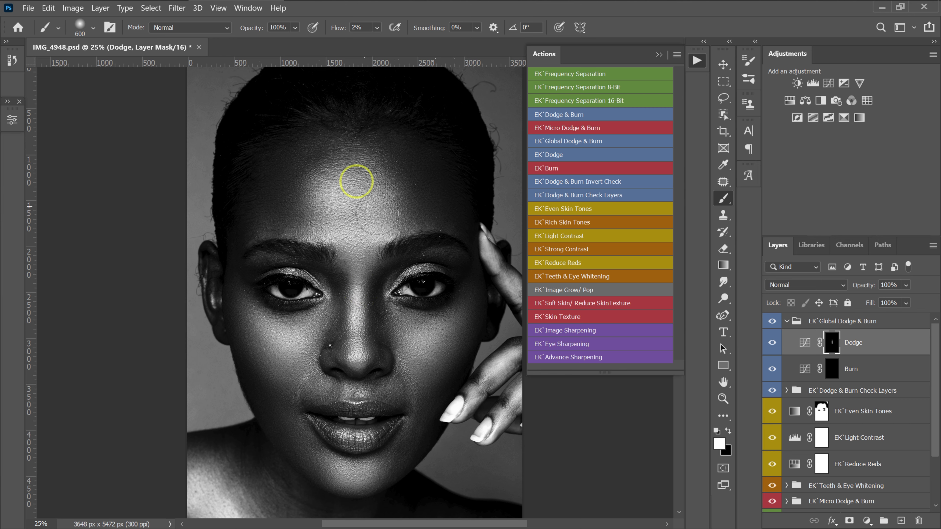
key("bracketleft")
key("bracketleft")
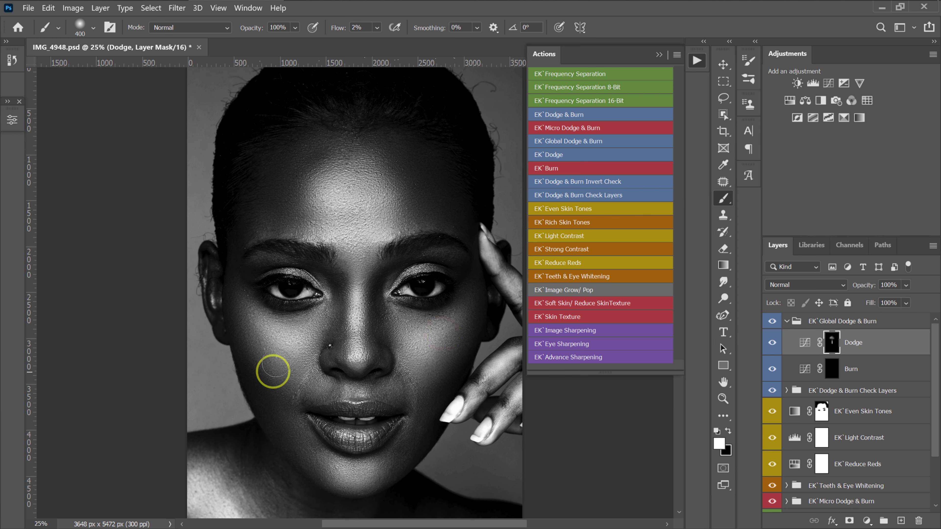
left_click_drag(265, 345, 280, 367)
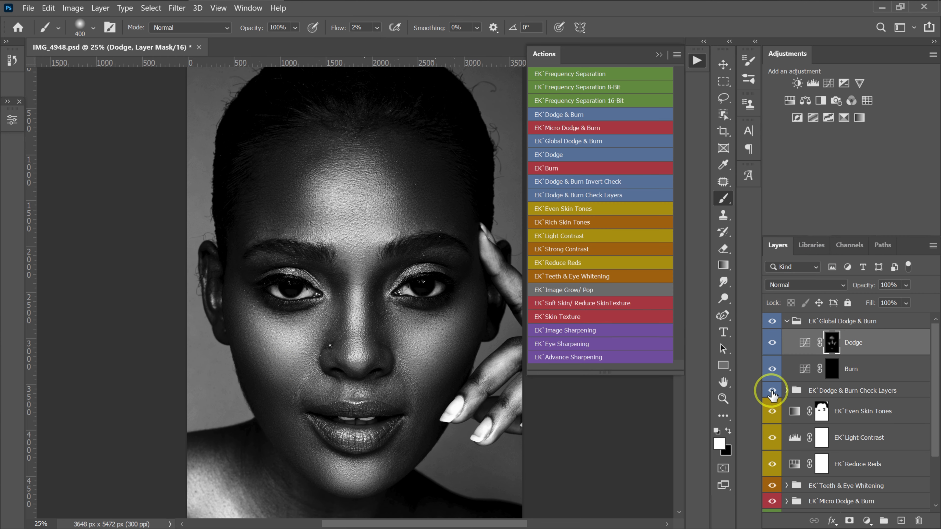
Step: Hide the check layers to restore colour and toggle the Global Dodge & Burn group to compare
left_click(773, 392)
left_click(773, 323)
left_click(772, 322)
left_click(773, 323)
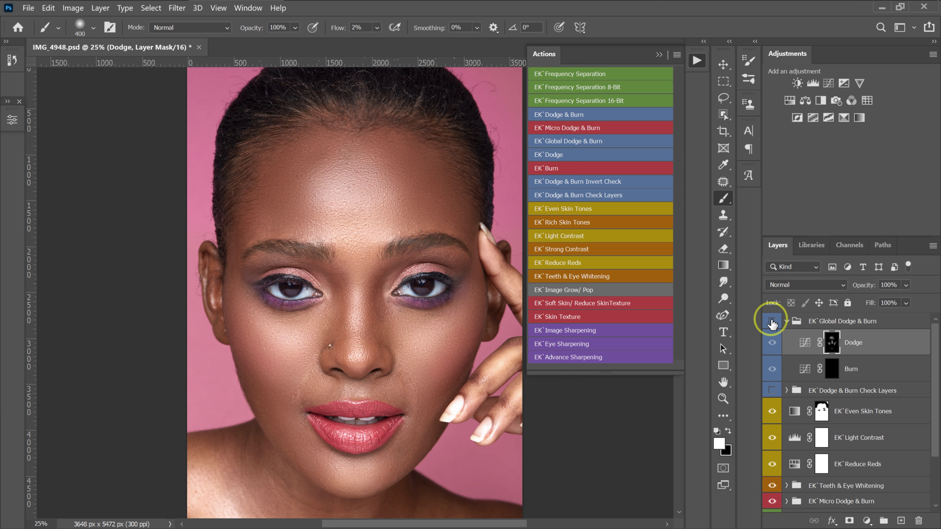
left_click(772, 322)
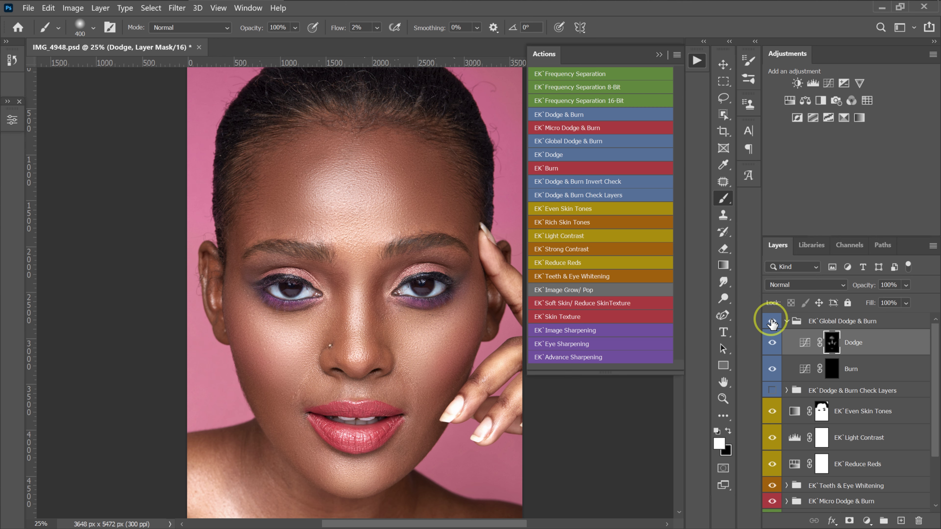
left_click(830, 369)
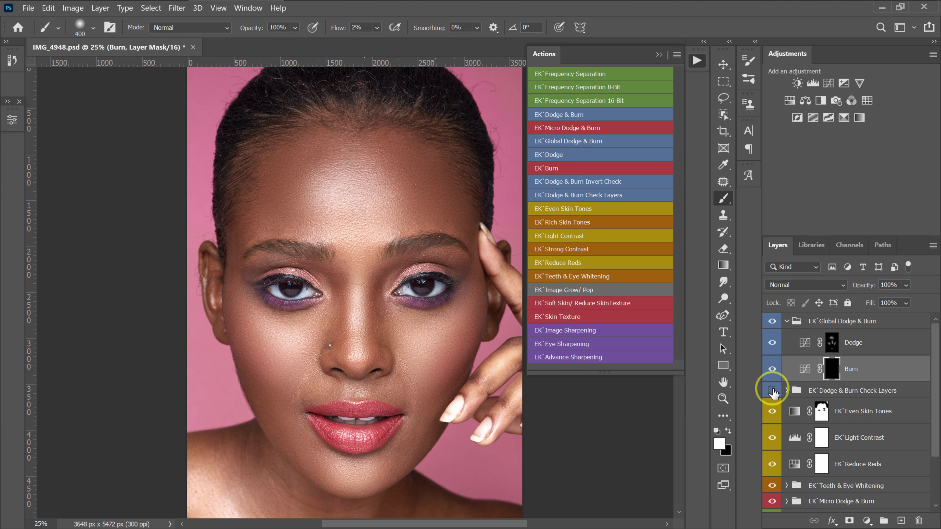
Step: In the black-and-white check view, shade the forehead edge on the Burn mask
left_click(773, 389)
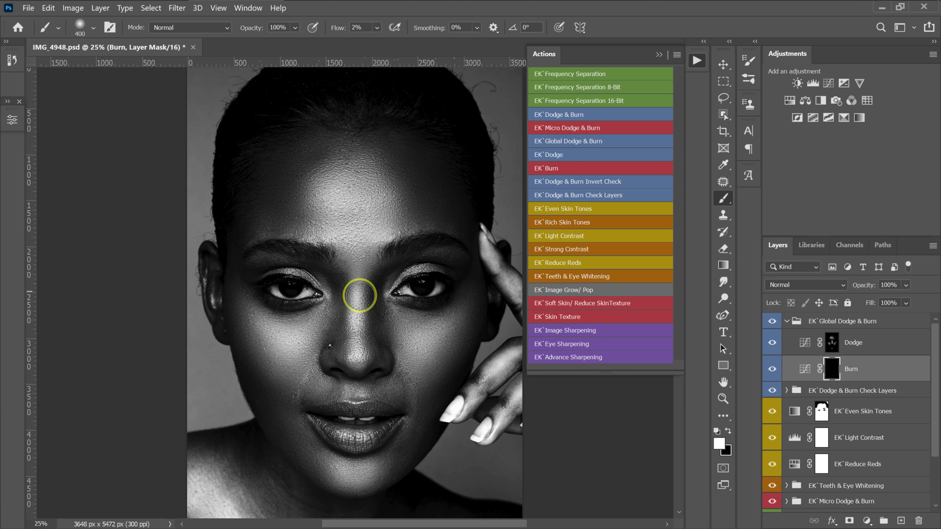
key("bracketright")
key("bracketright")
key("bracketright")
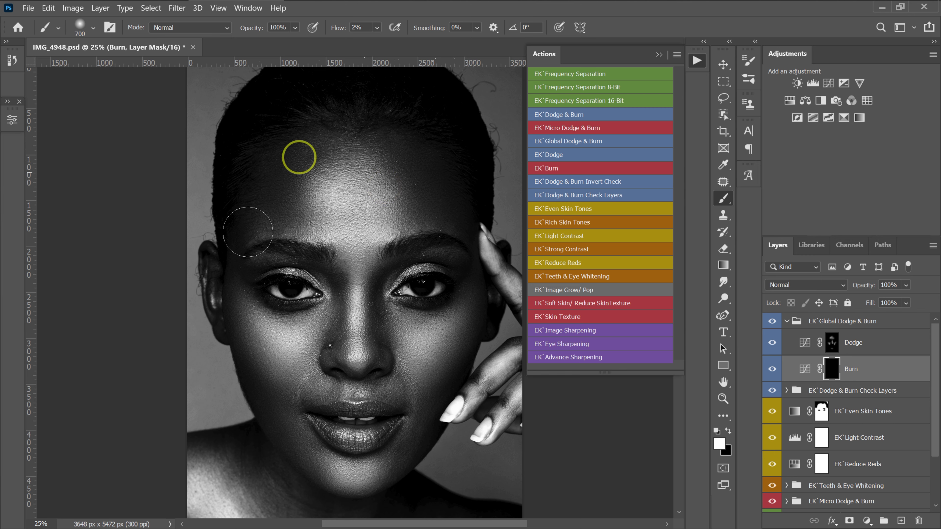
mouse_move(299, 157)
left_mouse_down()
mouse_move(410, 151)
mouse_move(403, 130)
left_mouse_up()
key("bracketleft")
key("bracketleft")
key("bracketleft")
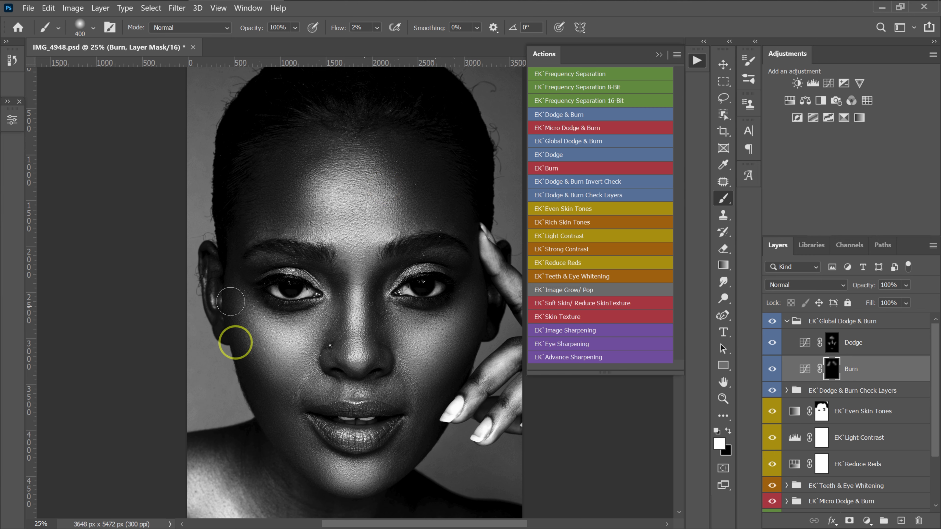
key("bracketright")
key("bracketleft")
key("bracketleft")
key("bracketleft")
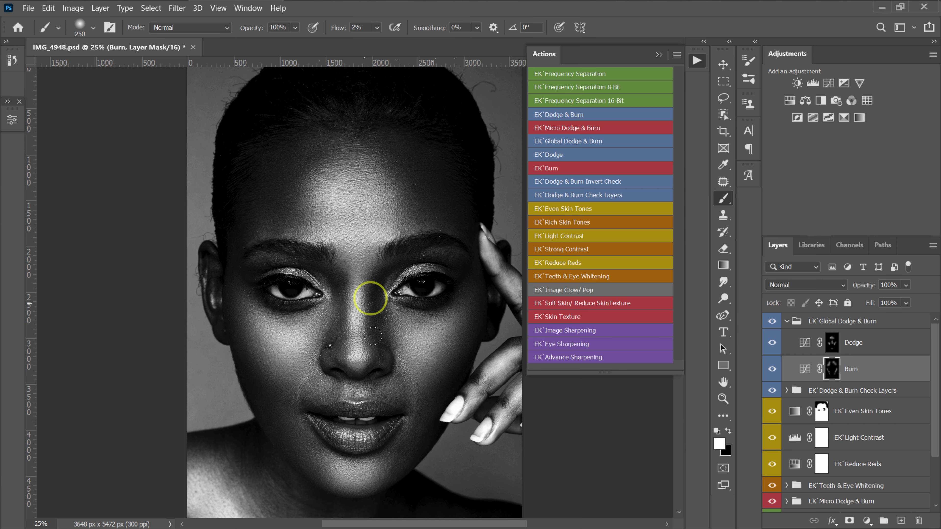
Step: Hide the check layers and toggle the Global Dodge & Burn retouch to compare
left_click(772, 390)
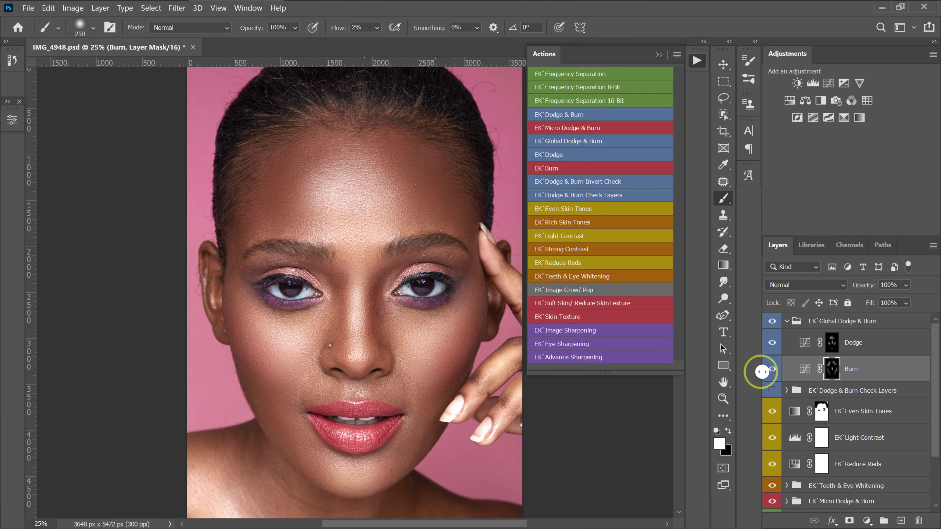
left_click(772, 321)
left_click(773, 321)
left_click(772, 321)
left_click(773, 321)
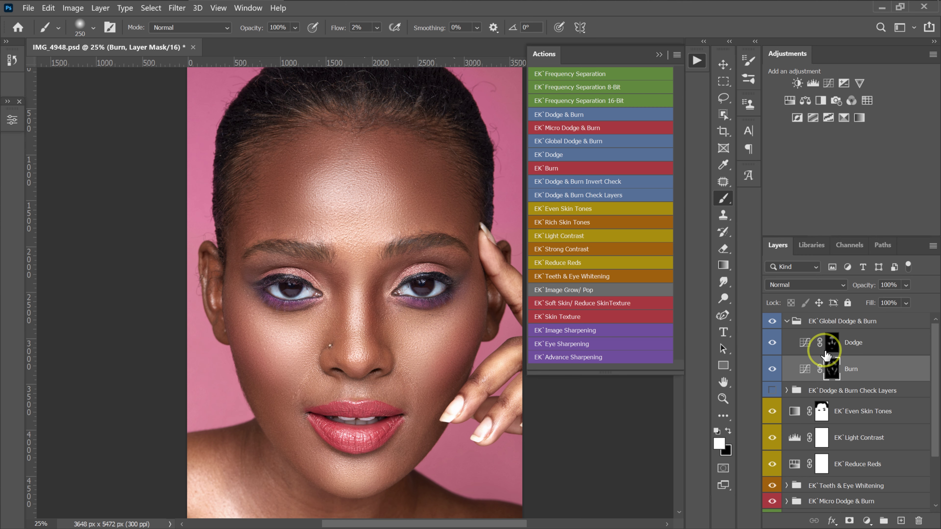
Step: Set Burn to 50% and Dodge to 40% opacity, save, and collapse the group
left_click_drag(905, 284, 915, 299)
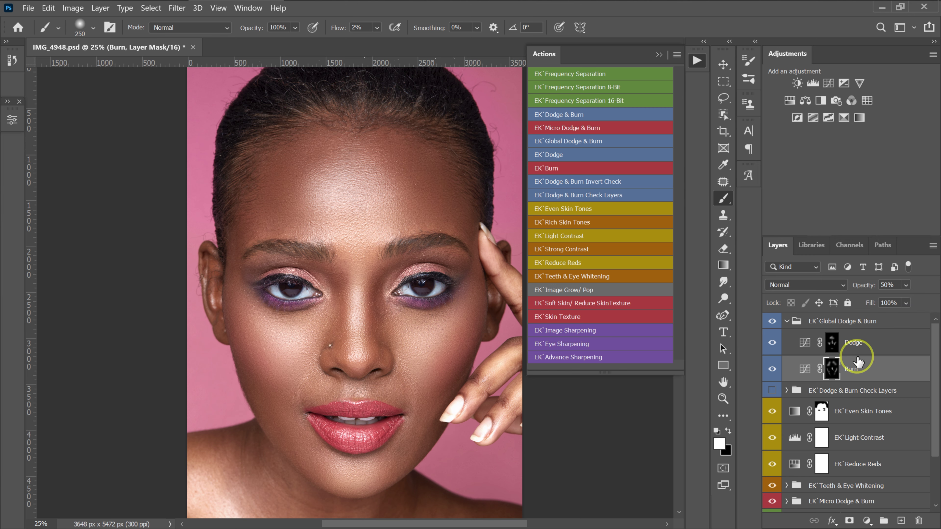
left_click(852, 343)
left_click(906, 286)
left_click_drag(906, 289, 896, 300)
left_click(772, 321)
left_click(772, 321)
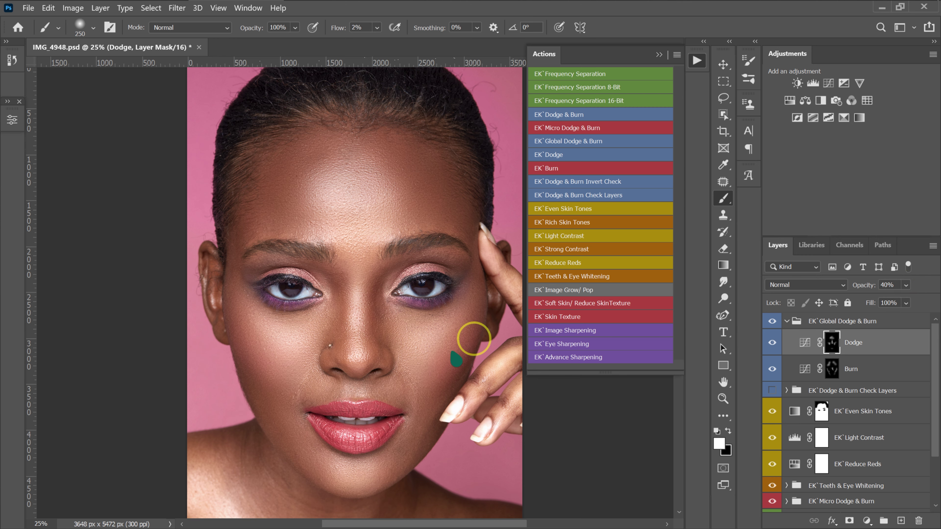
key("ctrl+s")
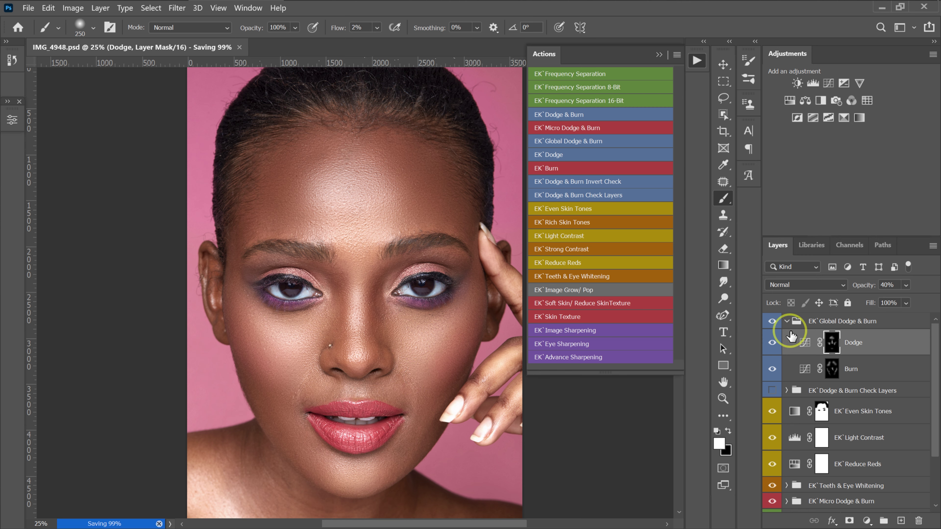
left_click(787, 322)
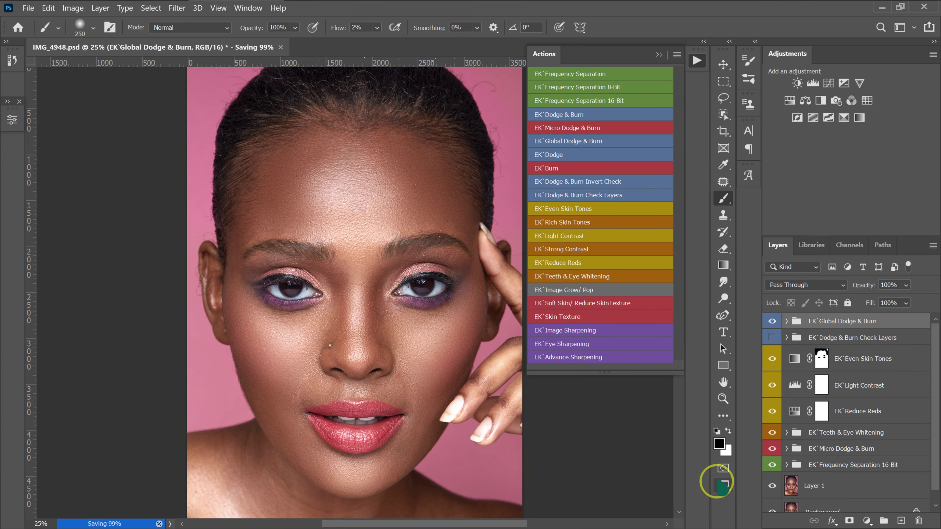
Step: Draw a closed Curvature Pen path around the cheekbone below the image-left eye
key("x")
left_click(723, 315)
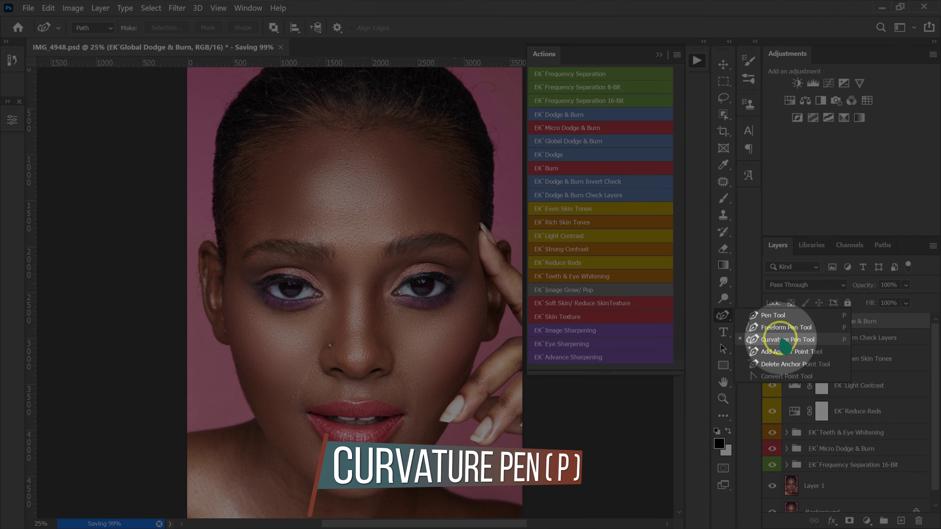
left_click(782, 339)
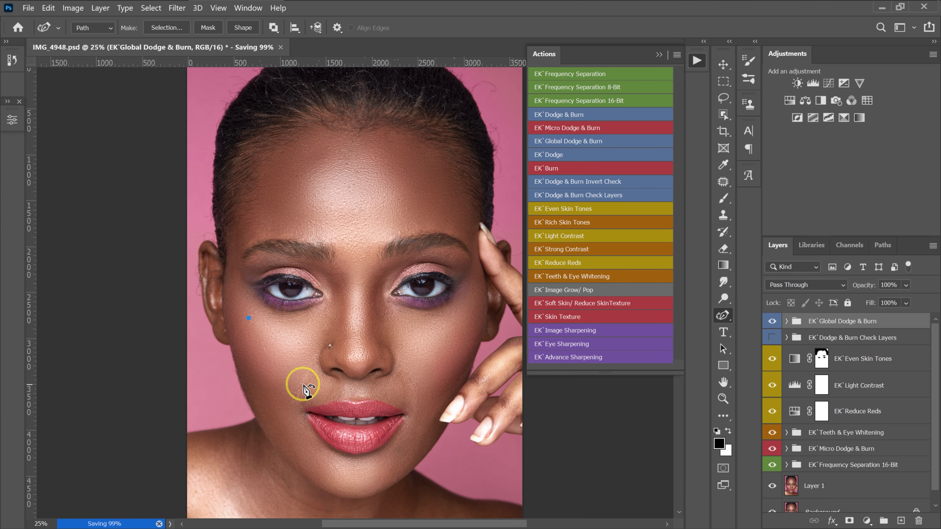
left_click(279, 349)
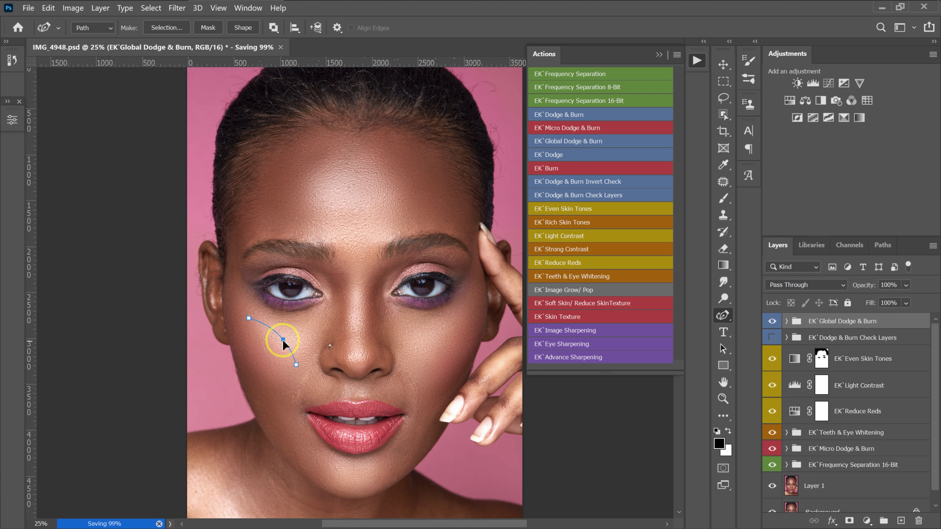
left_click(249, 318)
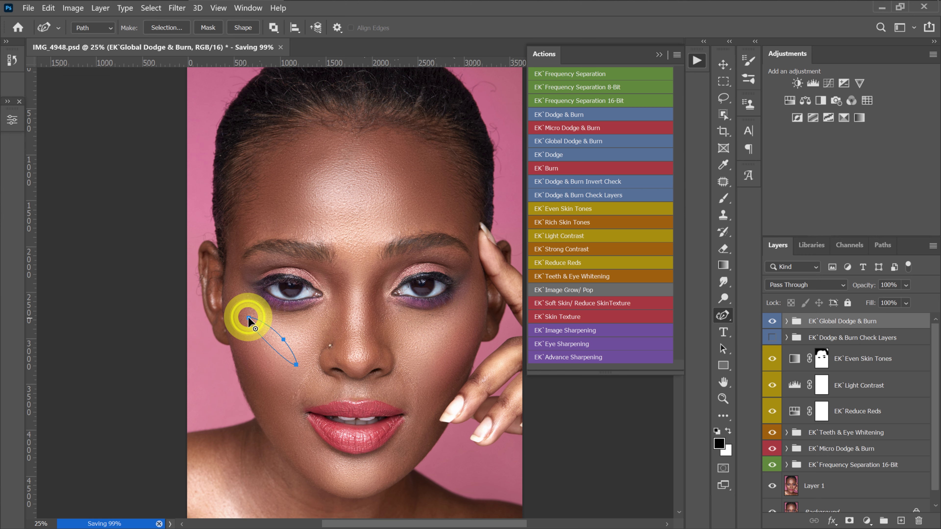
left_click(262, 354)
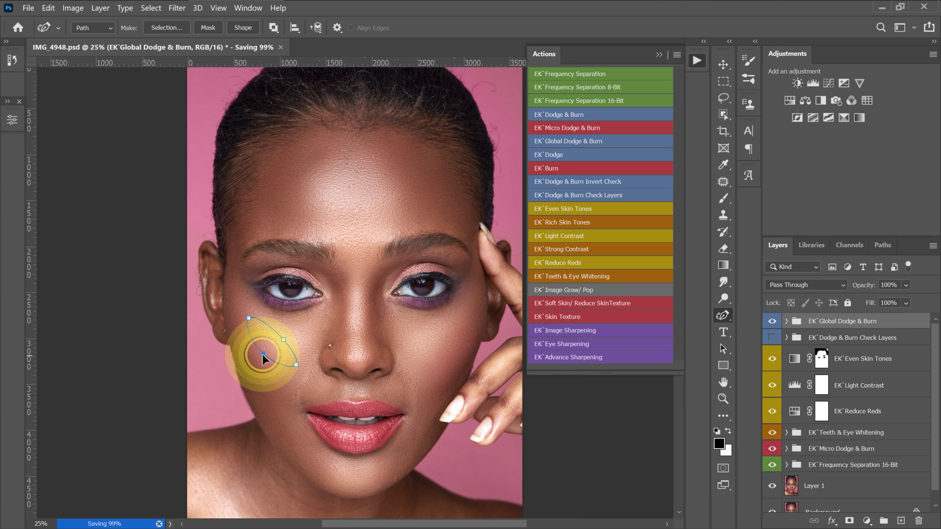
Step: Convert the cheek path into a selection feathered by 10 pixels
right_click(276, 355)
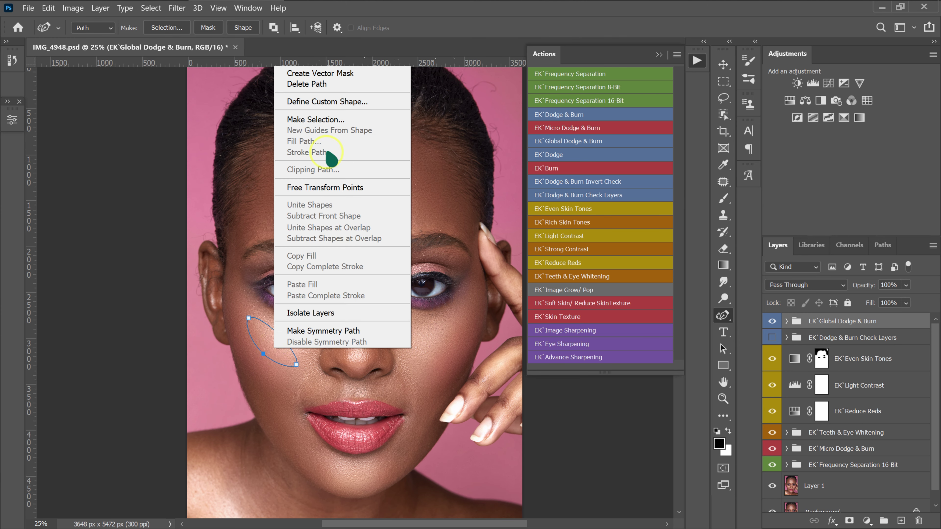
left_click(326, 120)
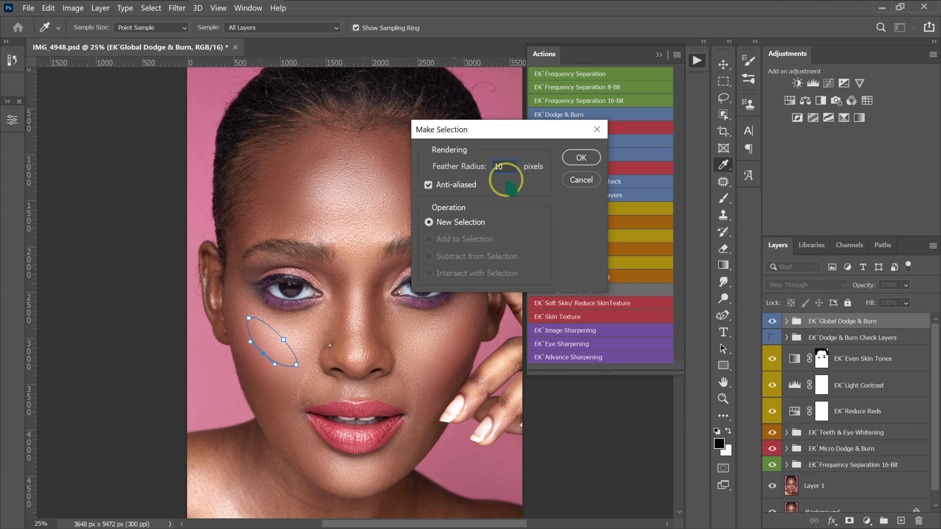
left_click(582, 157)
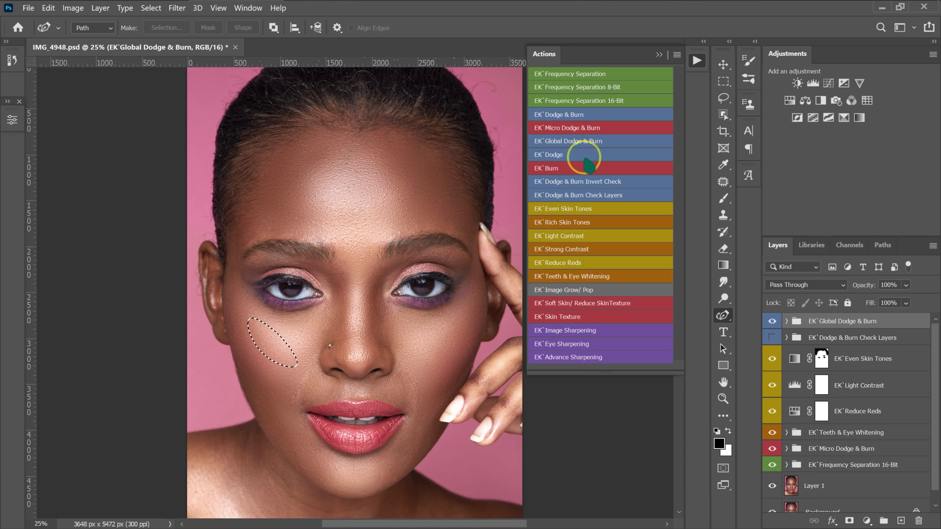
left_click(866, 521)
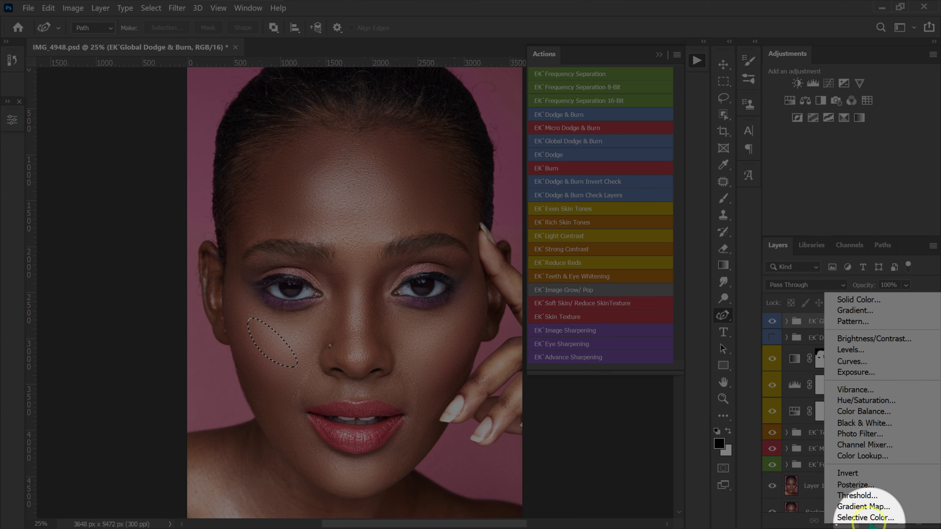
Step: Add a Curves layer raising the cheek, blur its mask by 90 px, and set 45% opacity
left_click(861, 361)
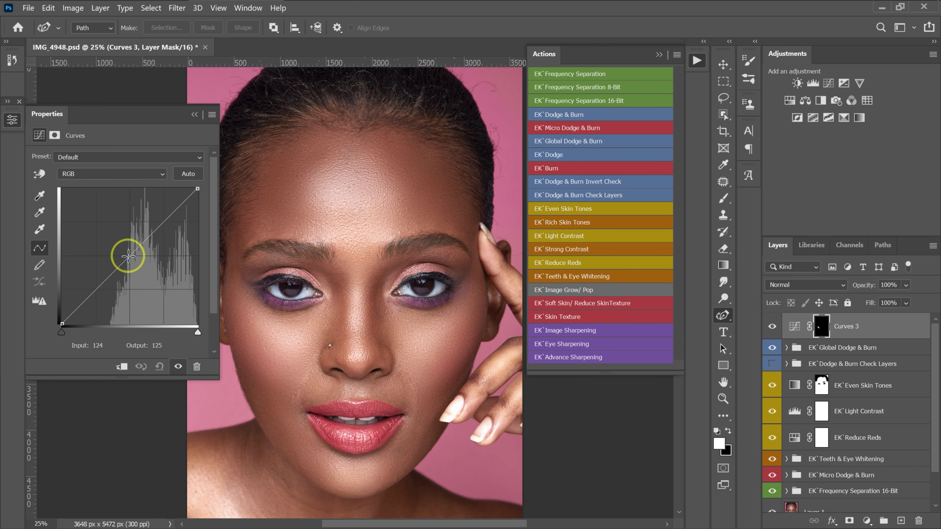
left_click(129, 216)
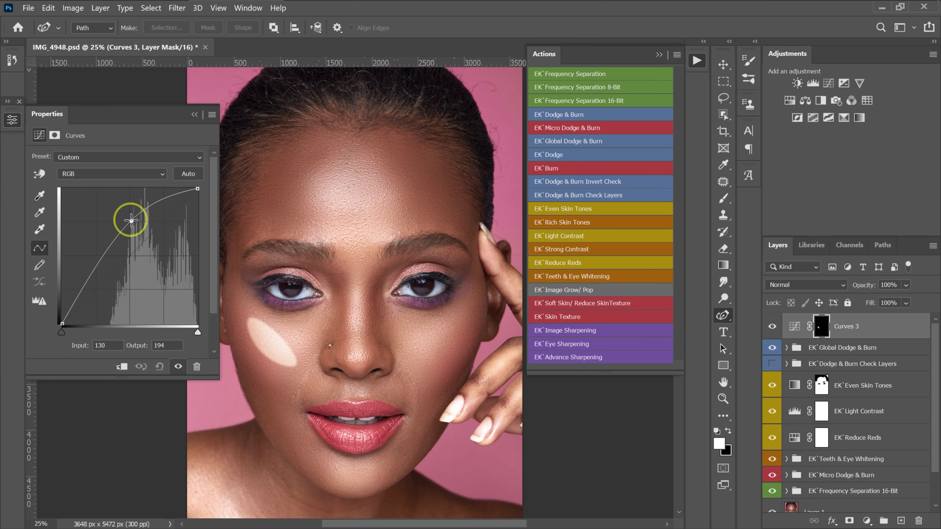
left_click(176, 8)
mouse_move(207, 157)
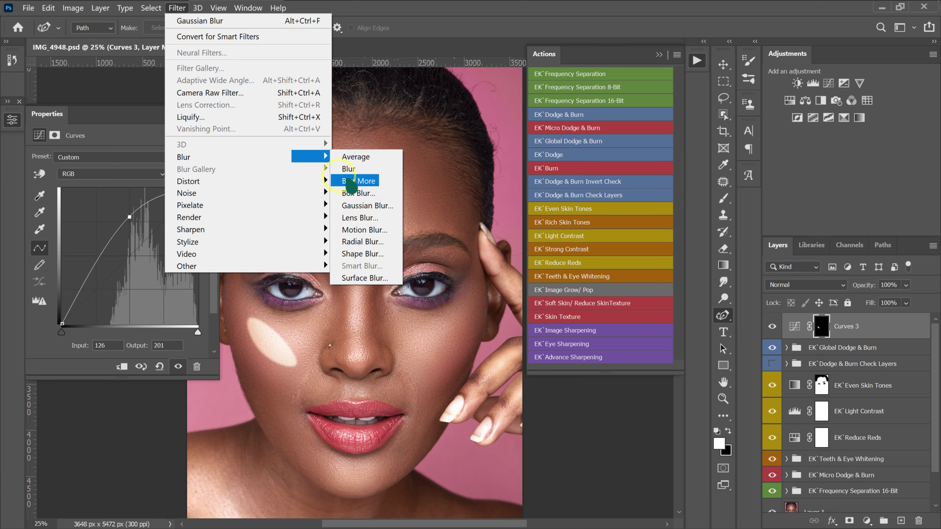
left_click(370, 205)
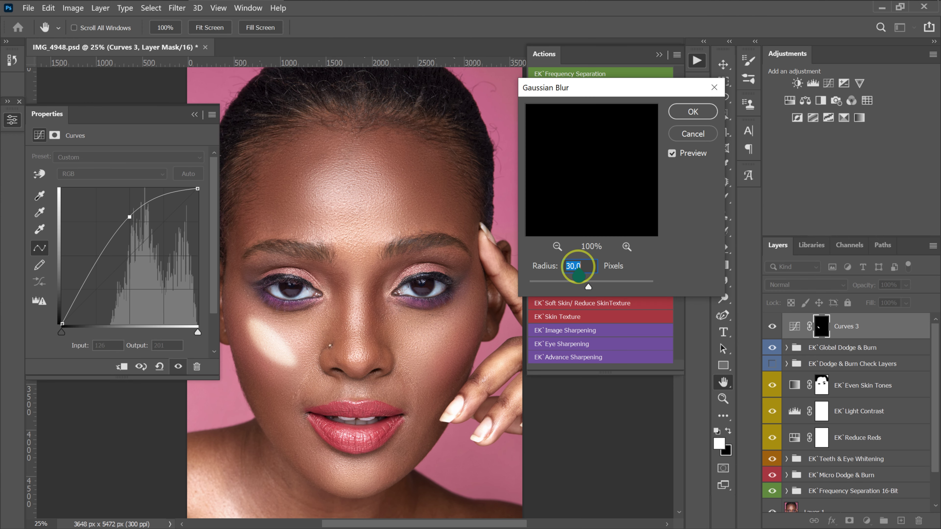
type("9")
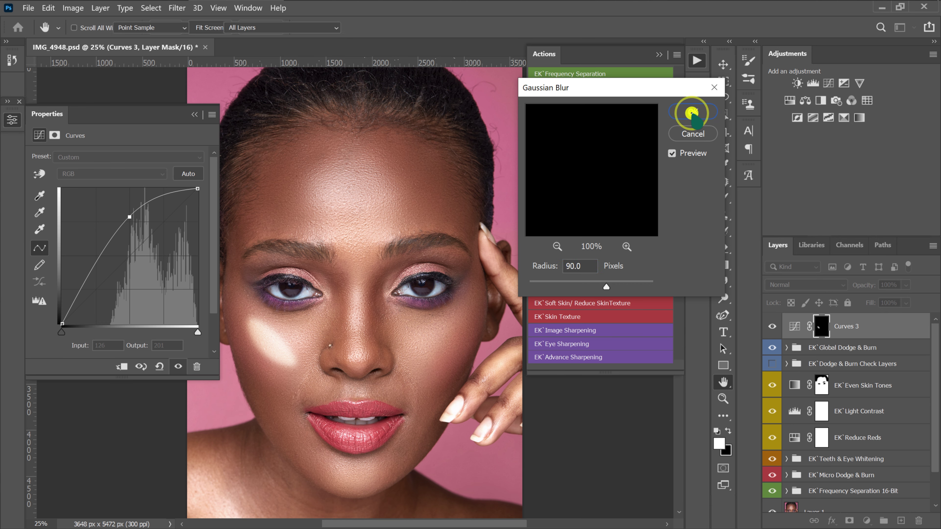
left_click(693, 112)
left_click(906, 285)
left_click_drag(930, 300, 897, 299)
Step: Outline the right cheekbone with a path and turn it into a feathered selection
left_click_drag(461, 318, 445, 352)
right_click(445, 352)
left_click(481, 109)
type("50")
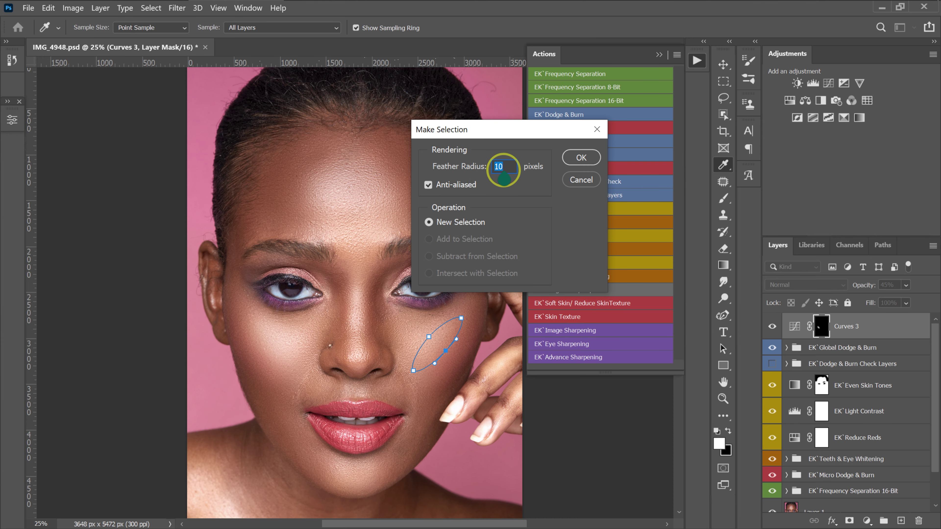
key("Return")
Step: Add a Curves 4 layer that brightens the right cheekbone, and Gaussian-blur its mask
left_click(867, 520)
left_click(848, 355)
left_click_drag(129, 256, 130, 222)
left_click(177, 8)
mouse_move(184, 159)
left_click(365, 205)
left_click(693, 111)
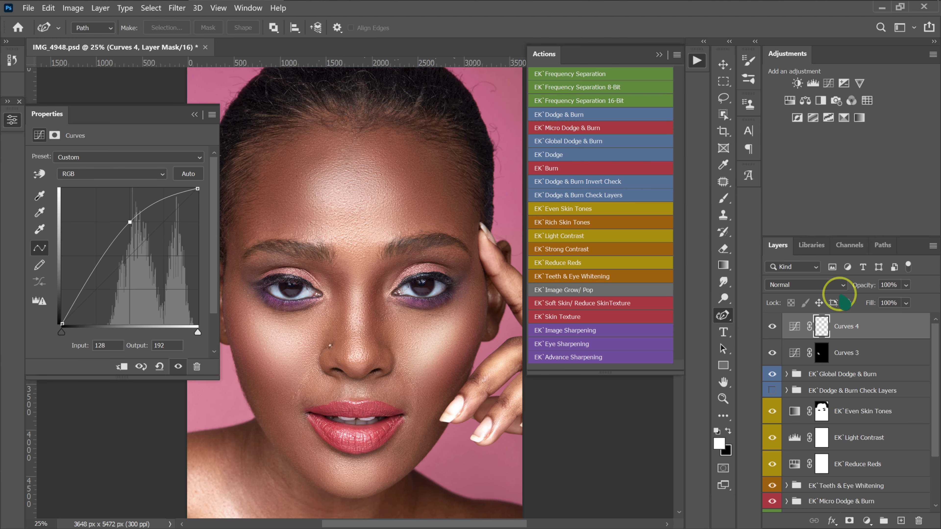
Step: Set Curves 4 to 40% opacity and toggle it off and on to compare
left_click(906, 303)
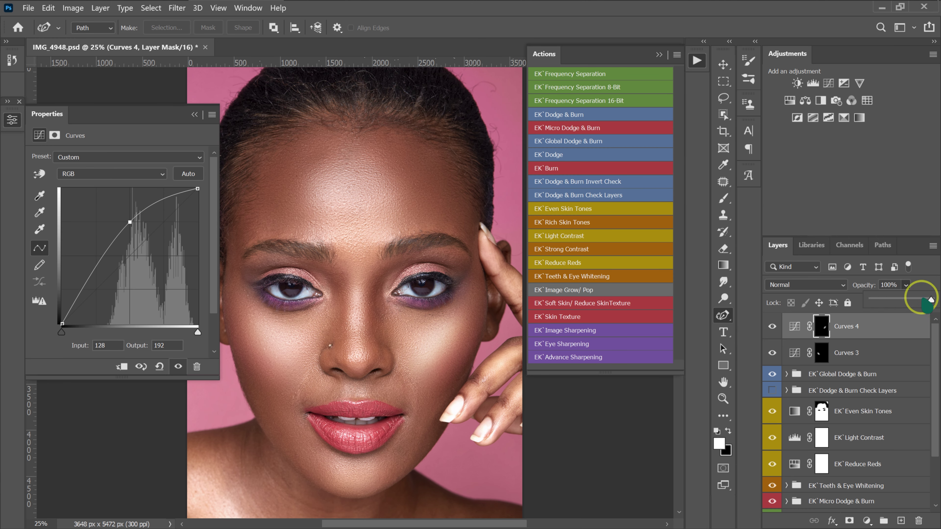
left_click_drag(925, 301, 896, 299)
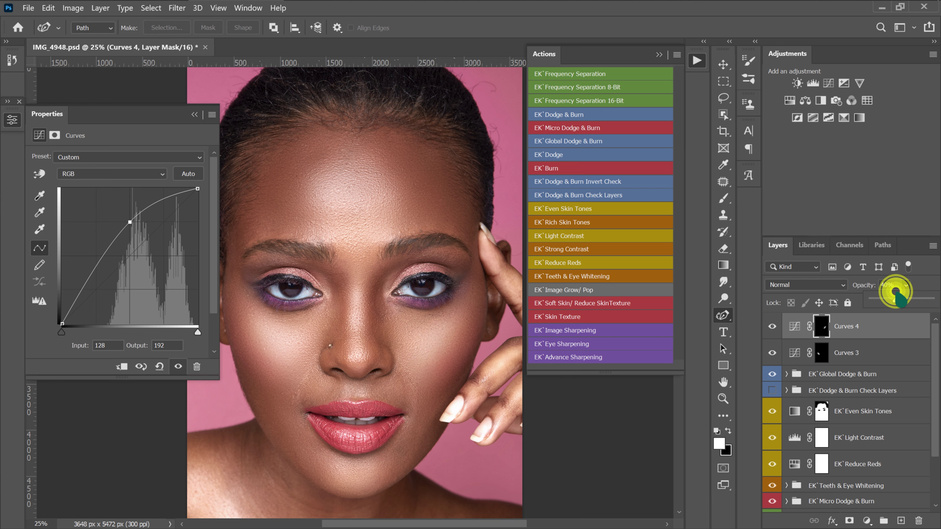
left_click(772, 326)
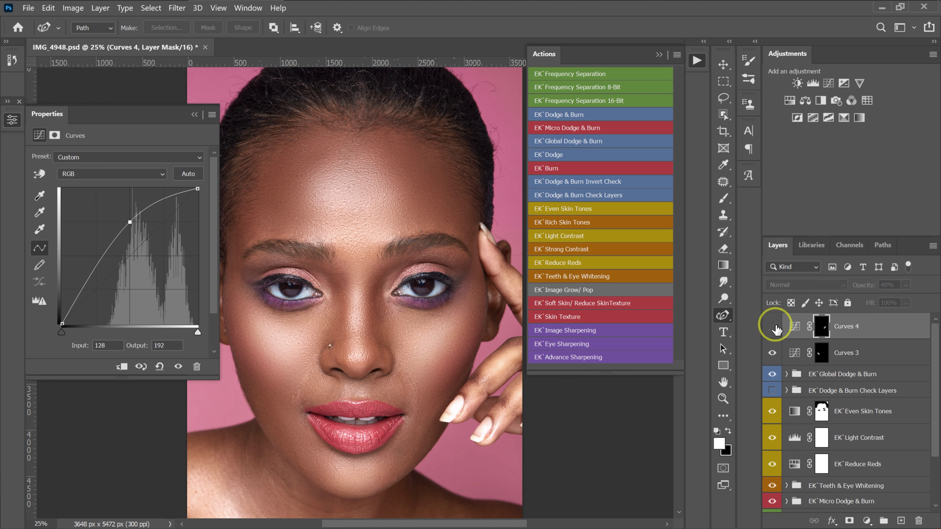
left_click(774, 326)
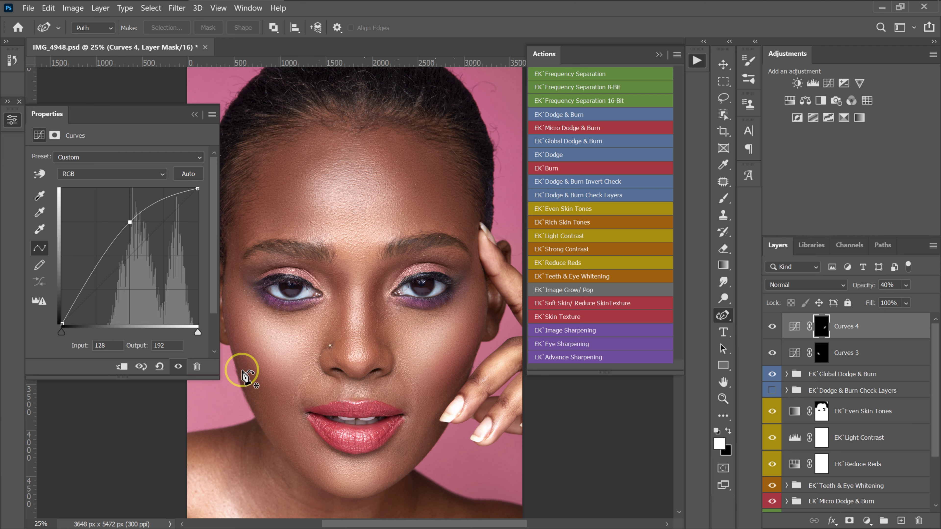
Step: Draw a closed curved path on the lower left cheek beside the mouth
left_click(242, 363)
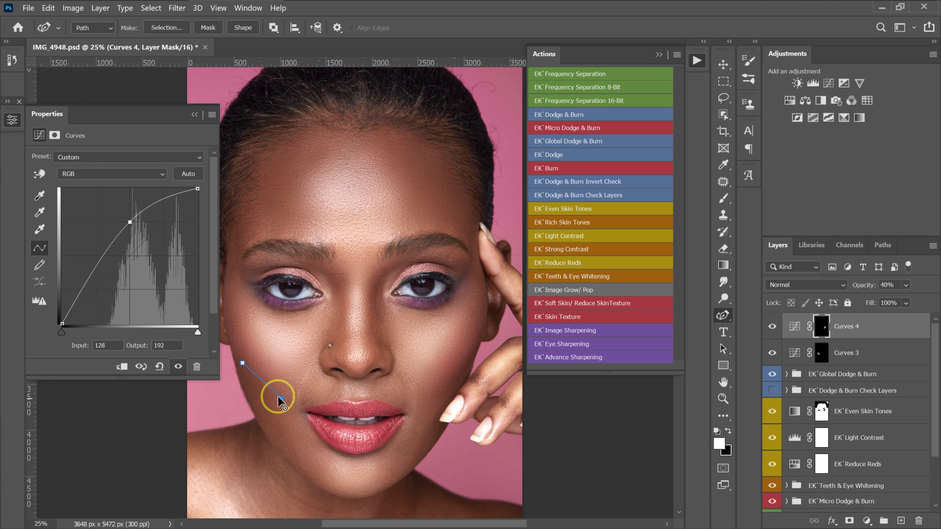
left_click(262, 381)
left_click_drag(262, 379, 266, 372)
left_click(242, 363)
left_click(259, 382)
left_click_drag(260, 383, 257, 388)
Step: Make a 10-pixel feathered selection from the path and add a Curves 5 adjustment to it
right_click(288, 381)
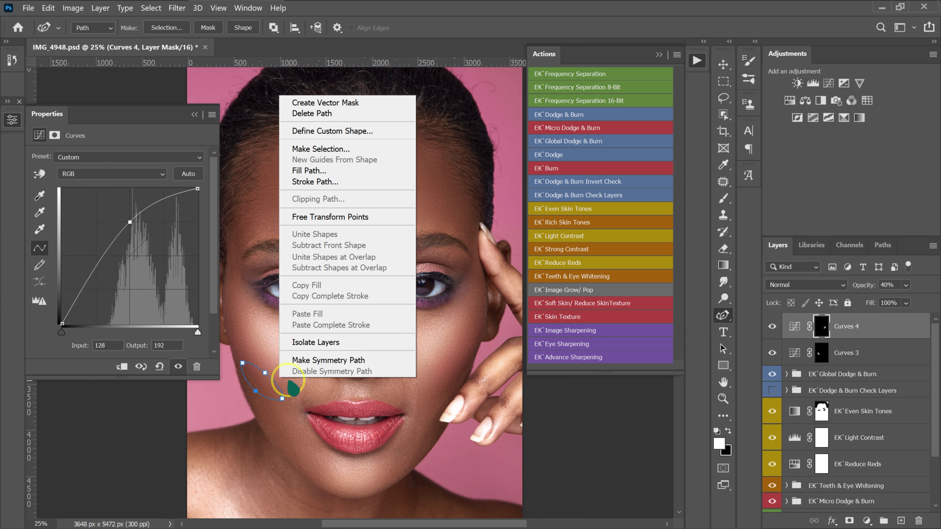
left_click(322, 149)
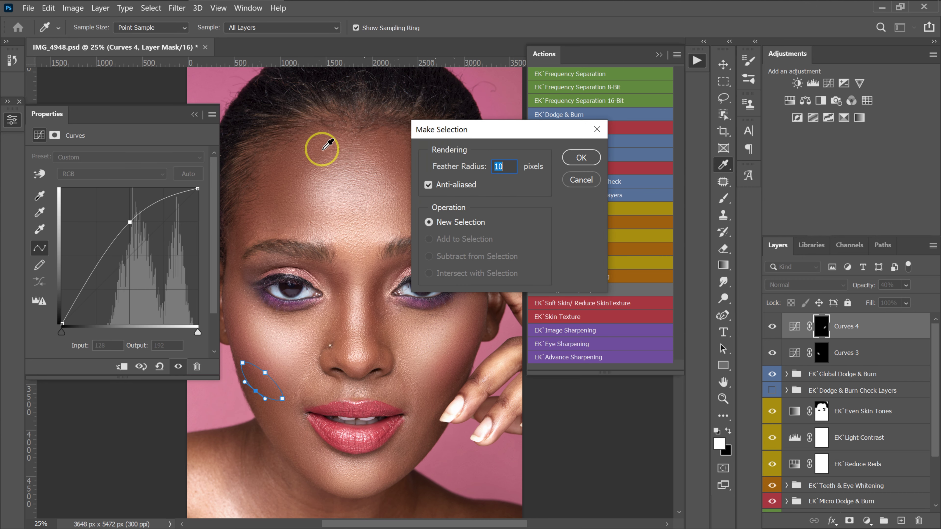
left_click(581, 158)
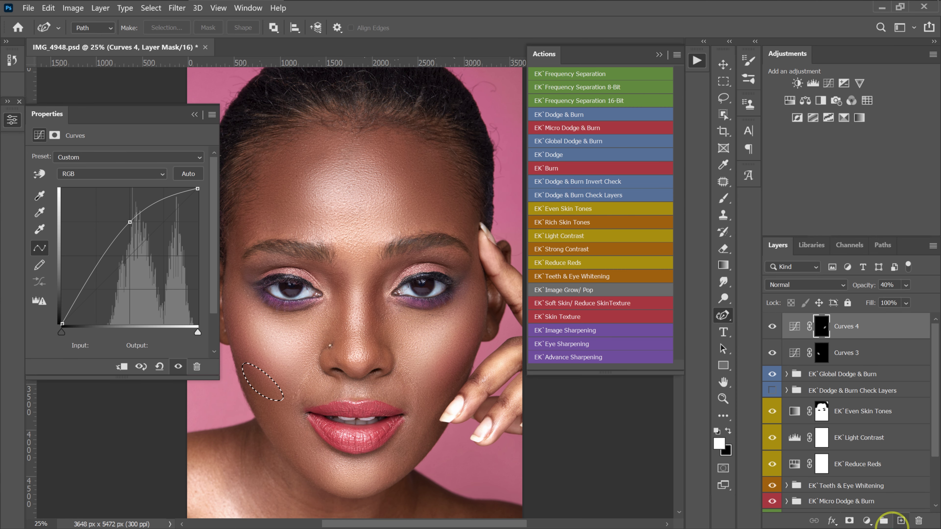
left_click(868, 522)
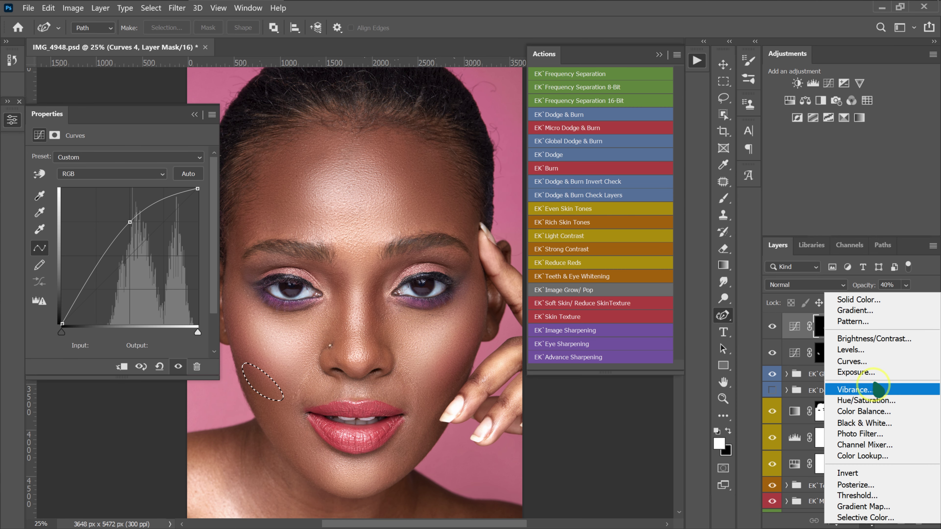
left_click(870, 362)
left_click(127, 258)
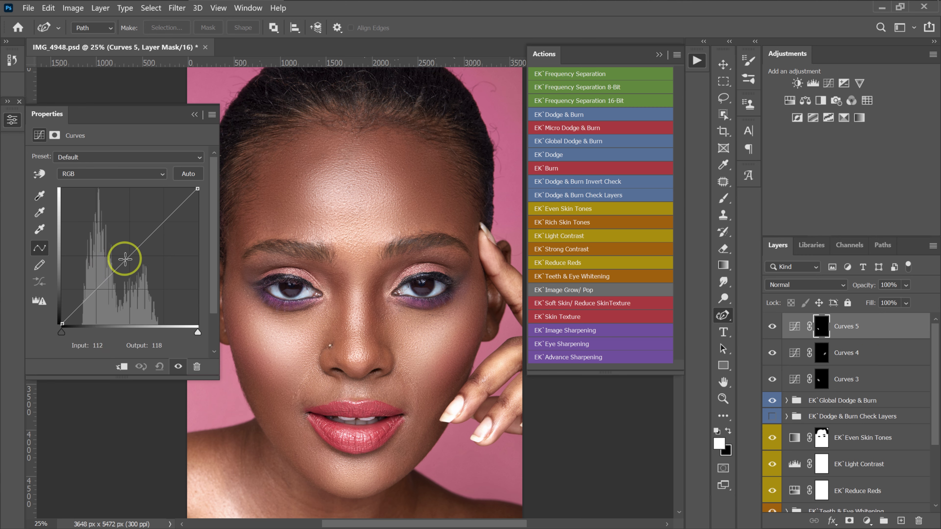
Step: Pull the Curves 5 point down to 127/69 and soften its mask with a 90-pixel Gaussian Blur
left_click_drag(129, 275, 130, 287)
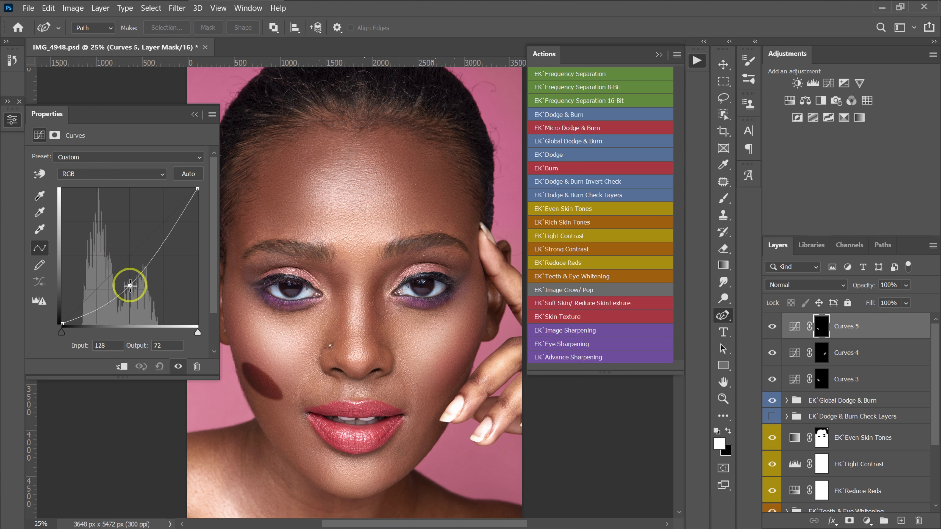
left_click(180, 11)
mouse_move(217, 155)
left_click(390, 206)
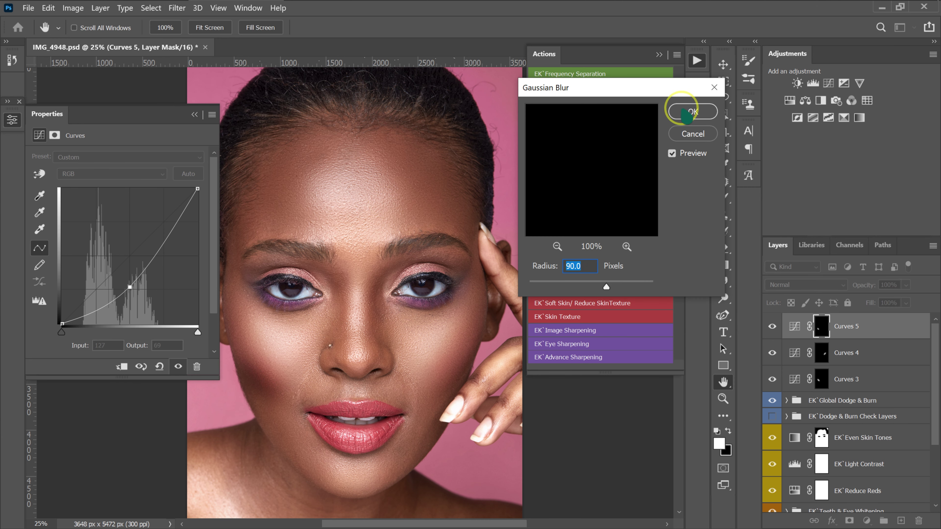
left_click(692, 111)
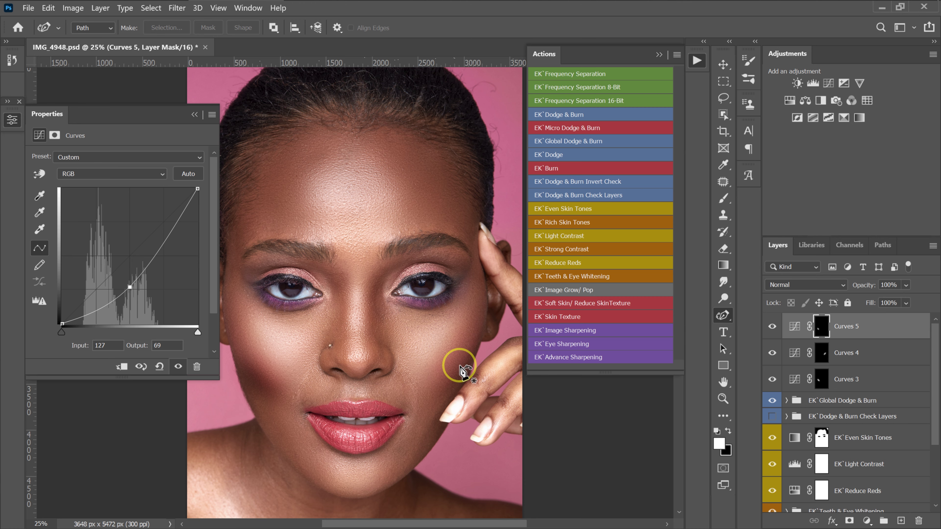
left_click_drag(460, 366, 444, 387)
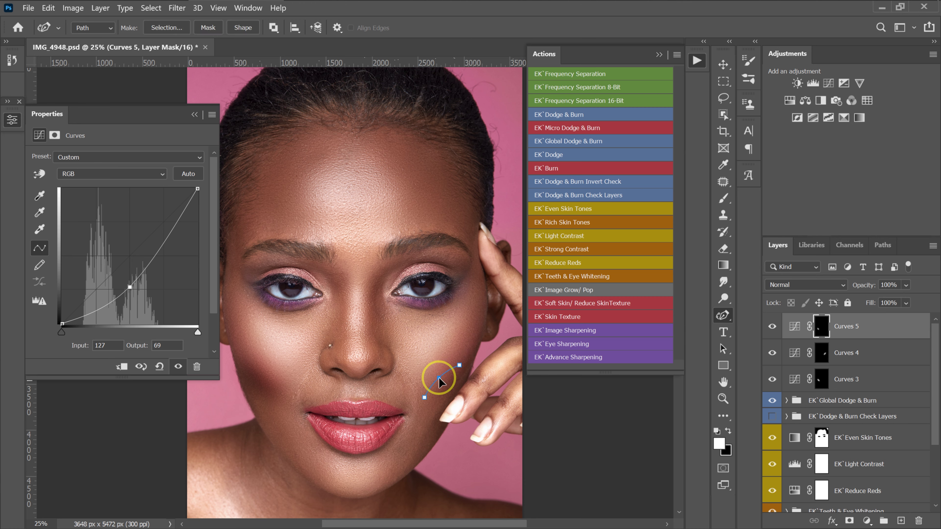
Step: Close the lower right cheek path, make a 10-pixel feathered selection, and add Curves 6
left_click_drag(461, 365, 446, 390)
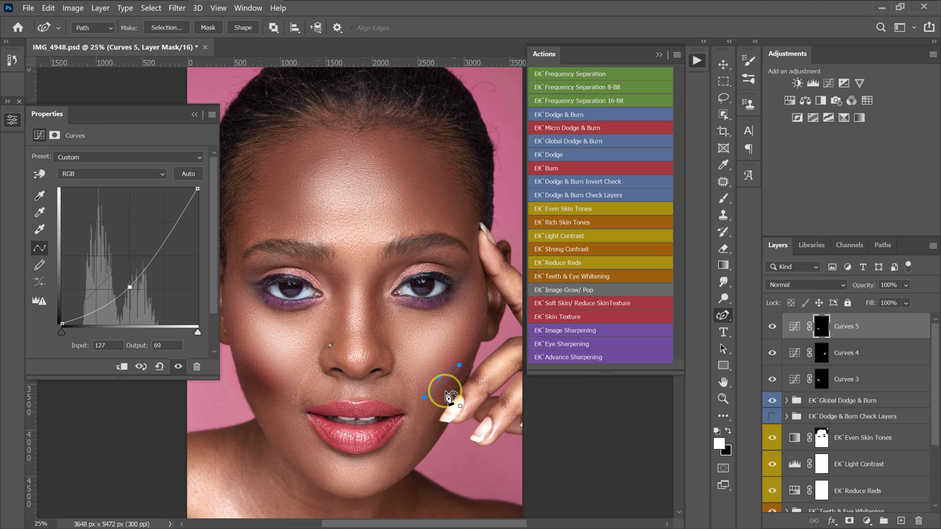
right_click(460, 378)
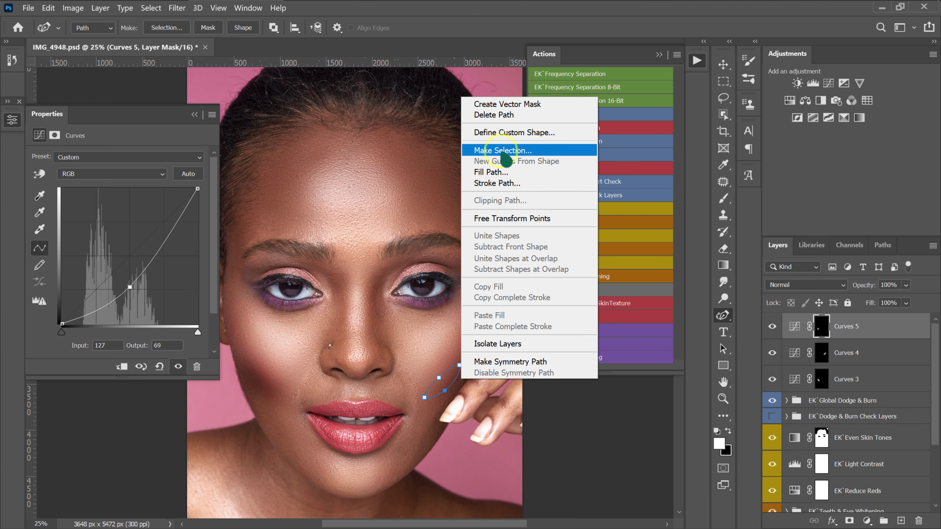
left_click(481, 151)
left_click(584, 159)
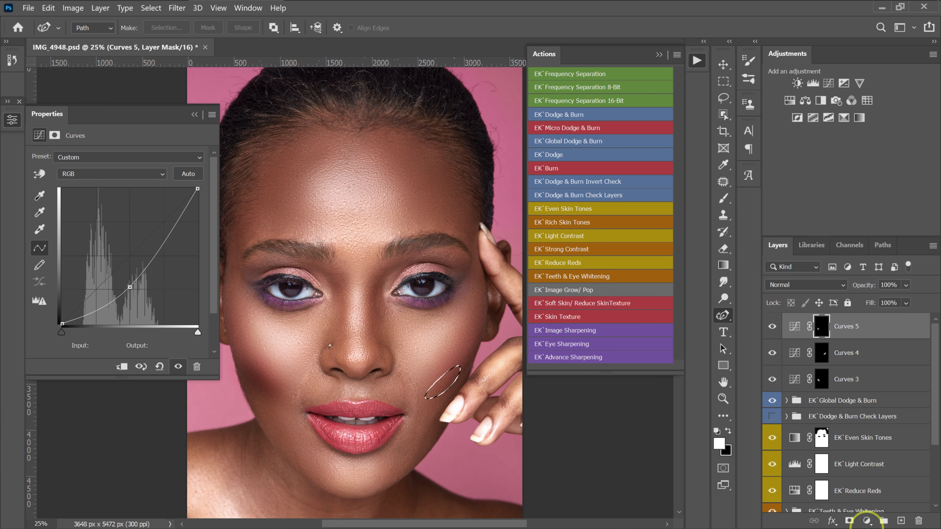
left_click(866, 520)
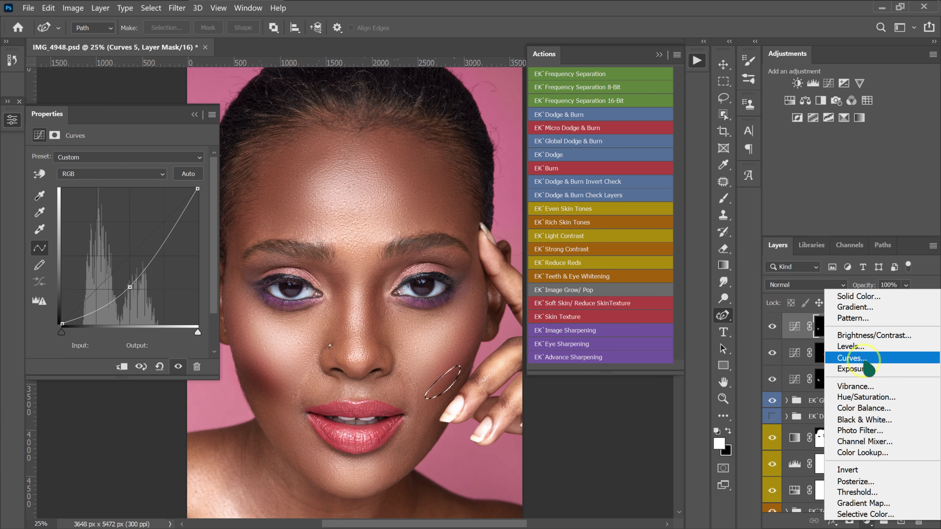
left_click(867, 358)
Step: Pull the Curves 6 point down to 129/73 and soften its mask with a 90-pixel Gaussian Blur
left_click(128, 258)
left_click_drag(129, 261, 130, 286)
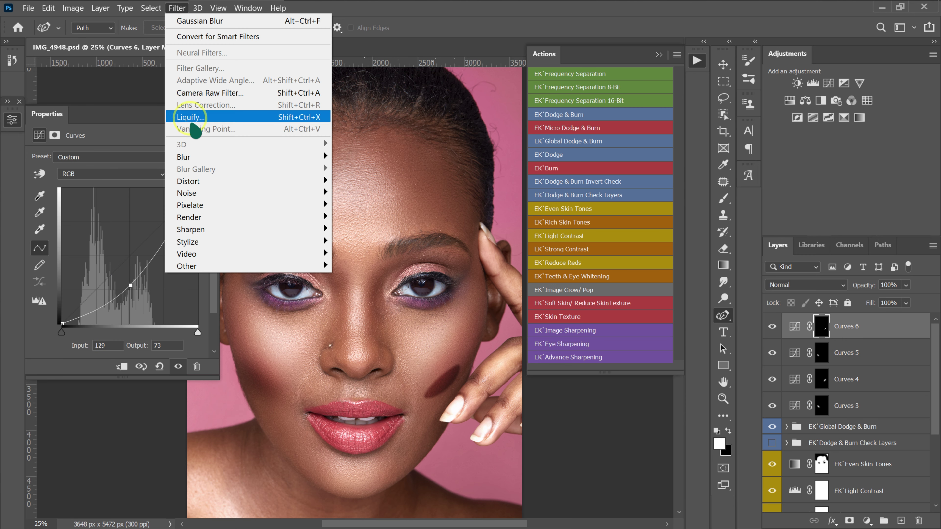
mouse_move(189, 158)
left_click(370, 204)
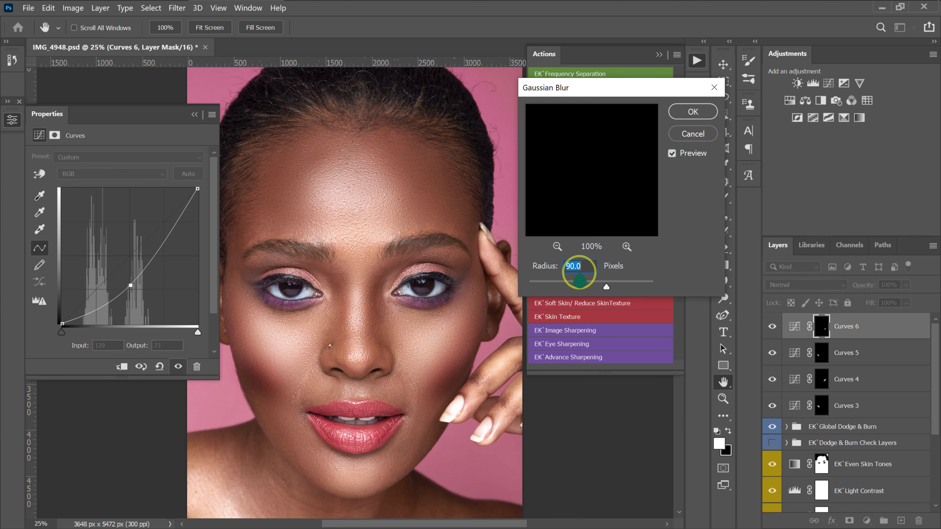
left_click(693, 111)
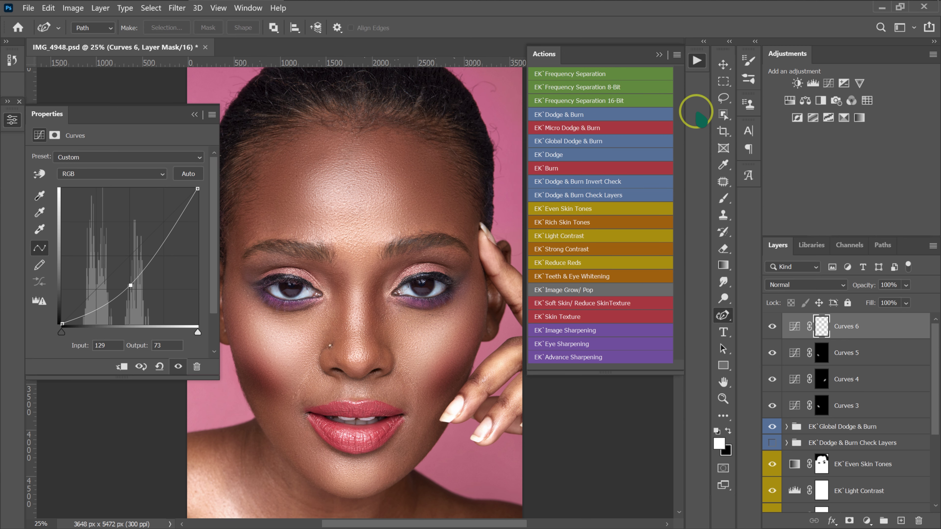
Step: Set Curves 6 to 35% and Curves 5 to 40% opacity, then select Curves 3 through 6
left_click_drag(906, 286, 894, 299)
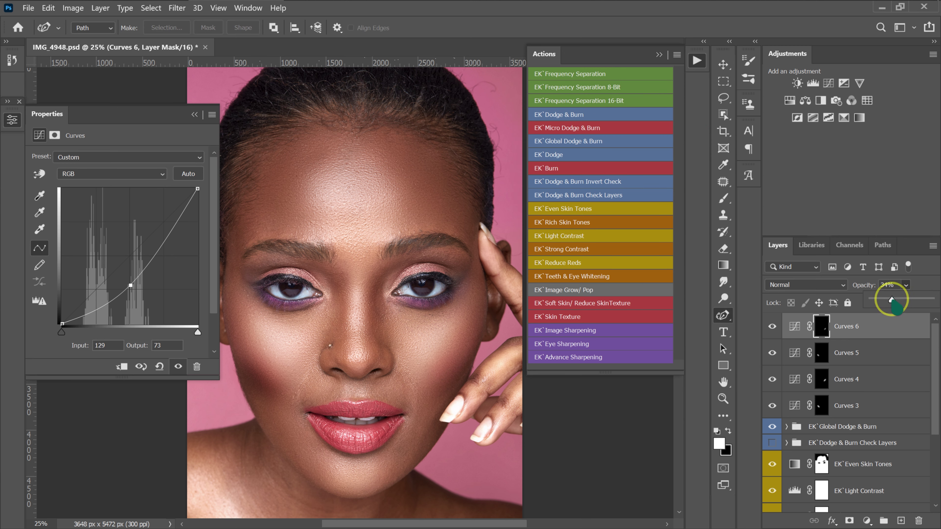
left_click_drag(893, 300, 892, 301)
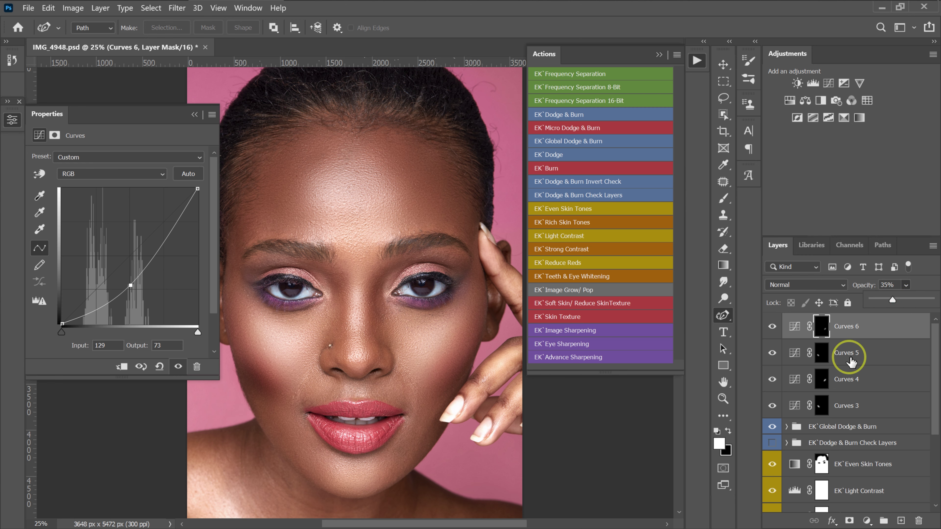
left_click(859, 353)
left_click_drag(906, 285, 896, 299)
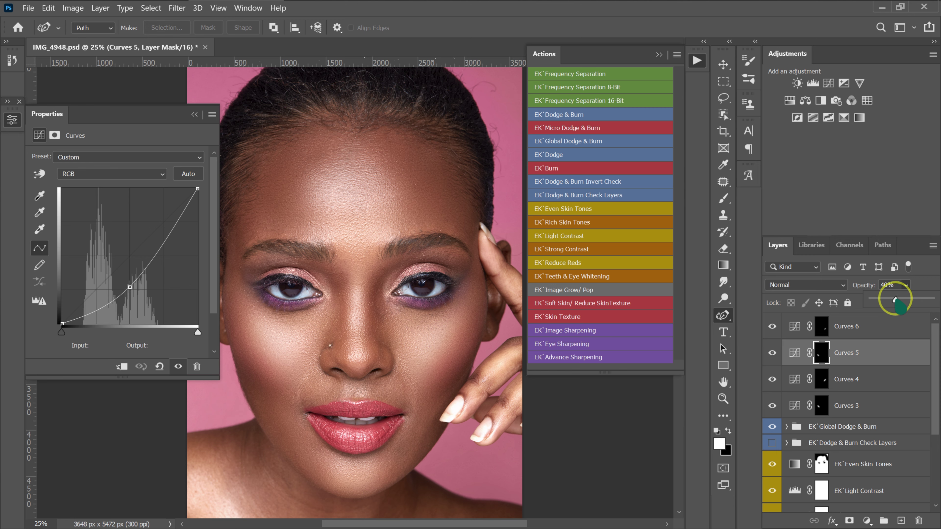
left_click(773, 354)
left_click(775, 355)
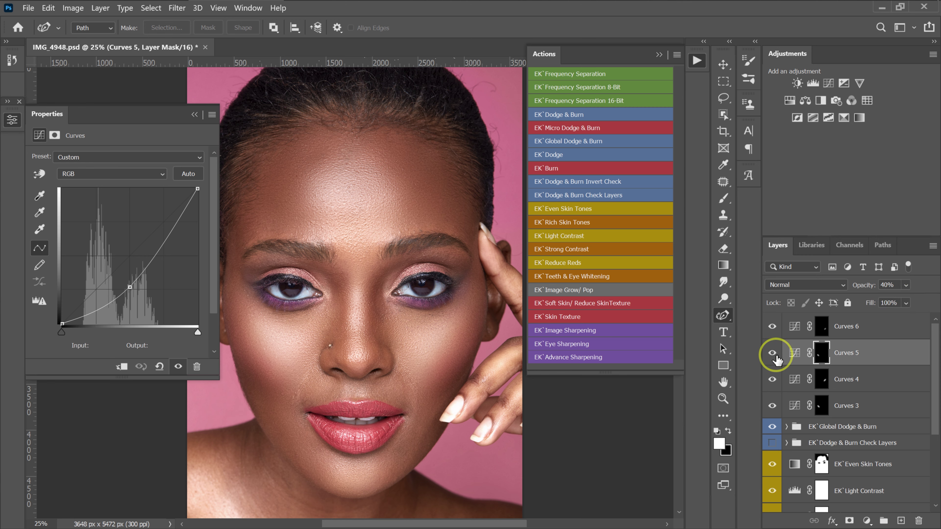
left_click(861, 328)
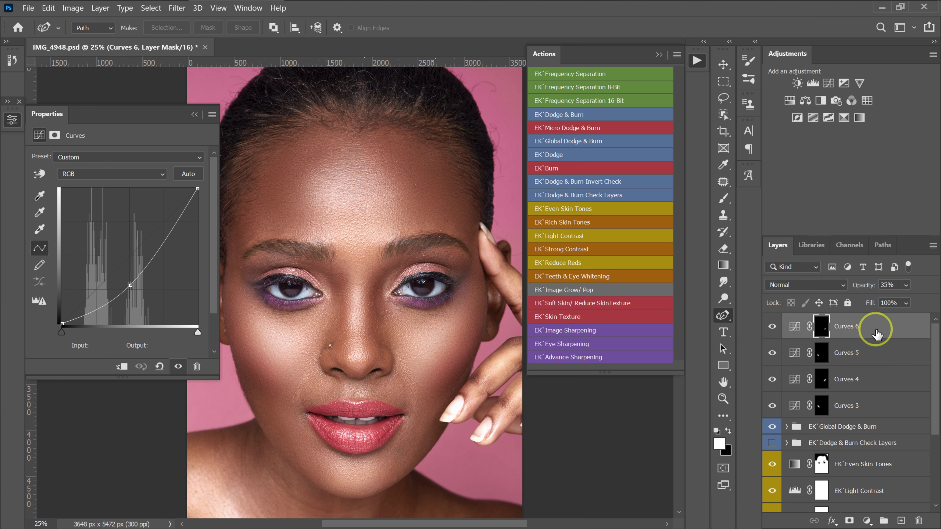
left_click(855, 407, "shift")
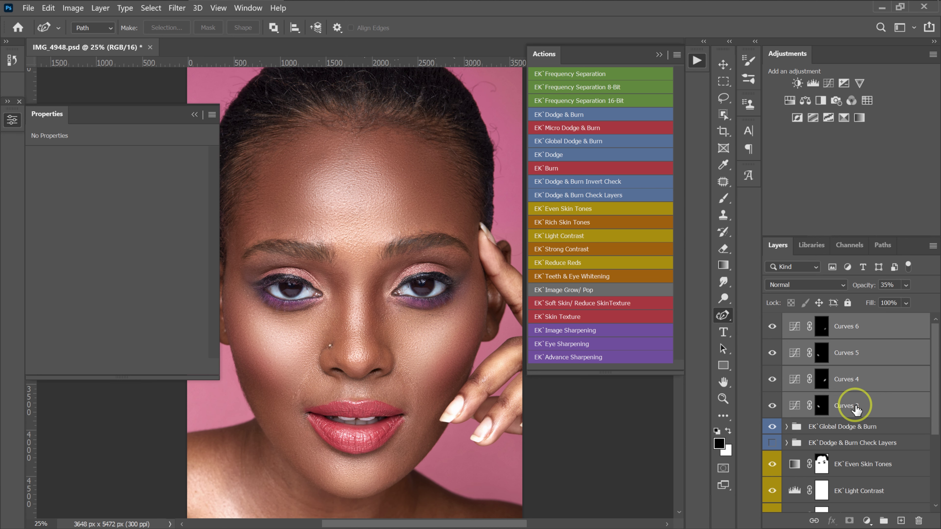
Step: Group Curves 3–6 as 'Contouring', toggle the group to compare, and save the document
key("ctrl+g")
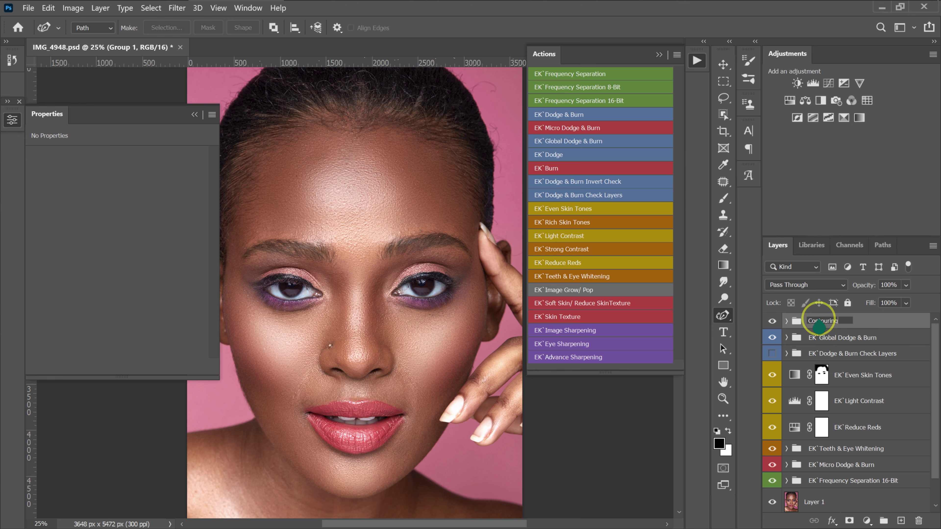
left_click(195, 114)
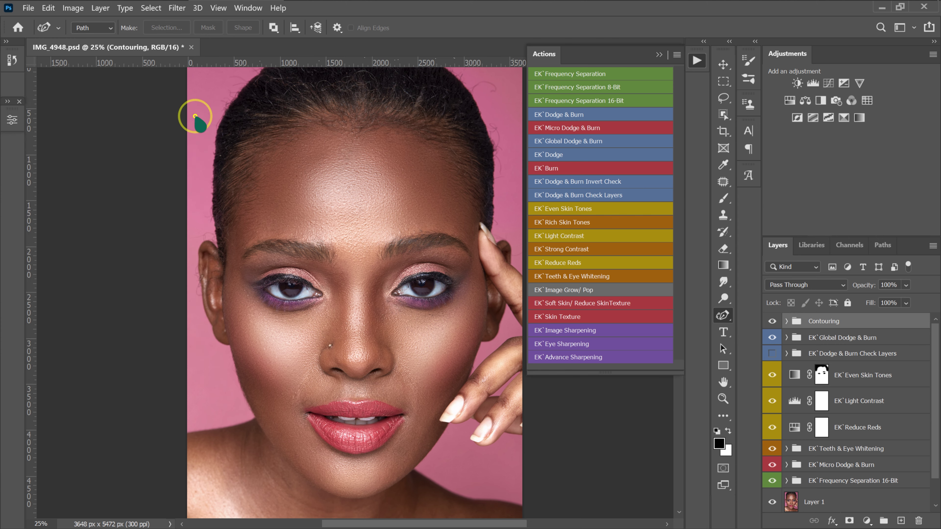
left_click(774, 321)
left_click(773, 321)
left_click(773, 321)
left_click(773, 321)
key("ctrl+s")
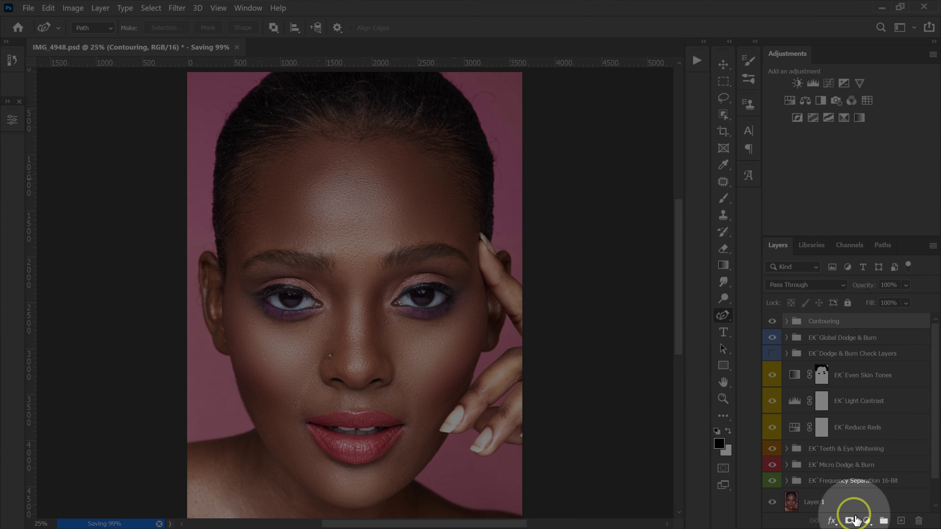
left_click(867, 521)
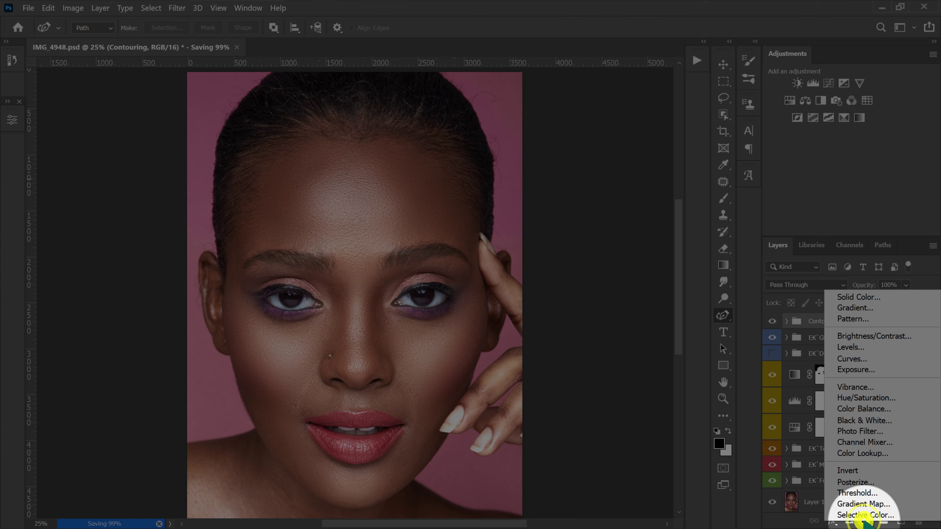
Step: Add a Color Lookup layer with the Champagne.CUBE LUT and compare it on and off
left_click(874, 456)
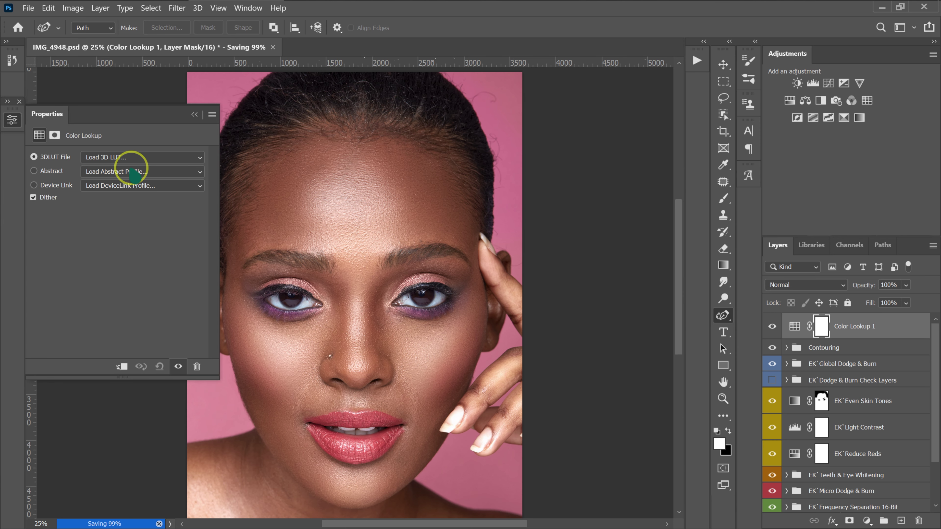
left_click(115, 157)
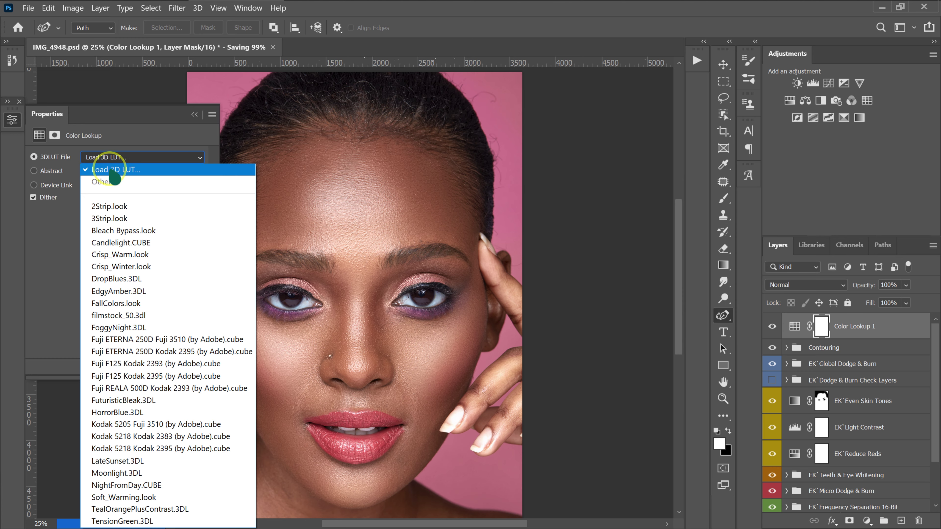
left_click(112, 170)
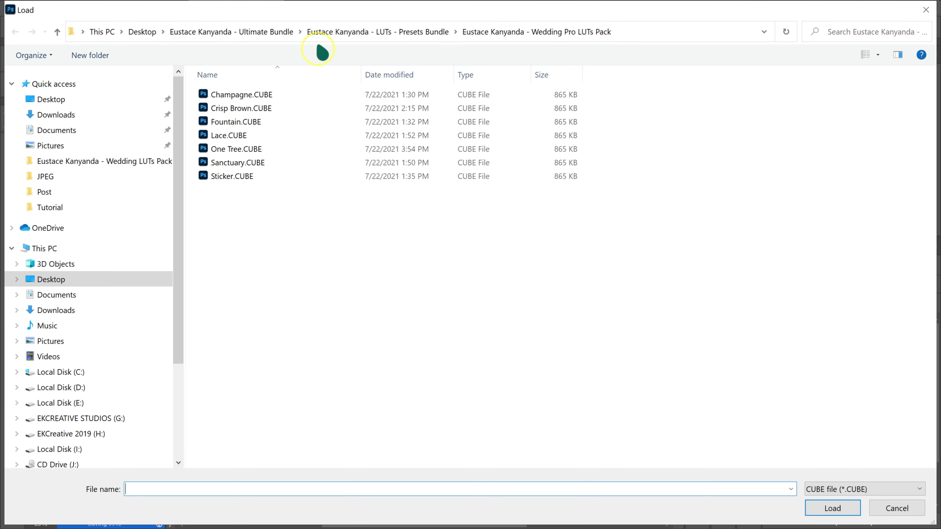
double_click(313, 8)
left_click_drag(215, 122, 724, 34)
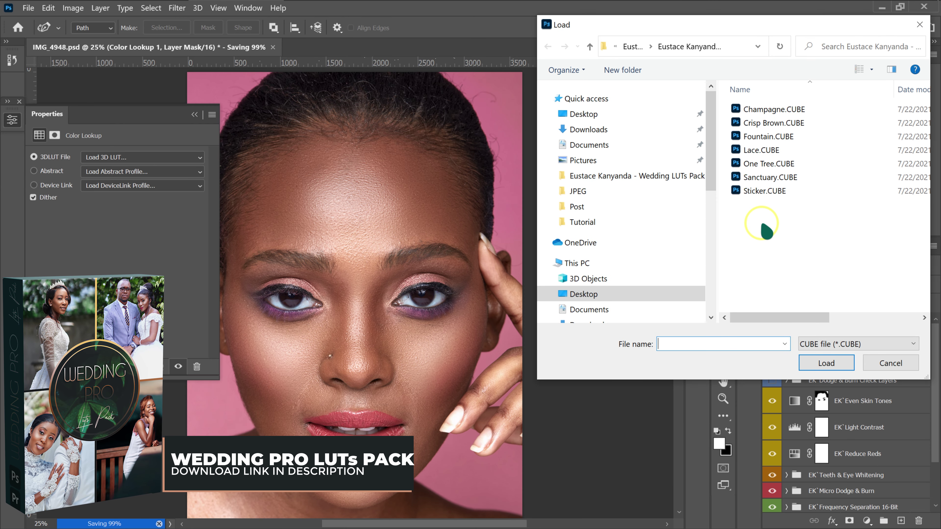
double_click(776, 112)
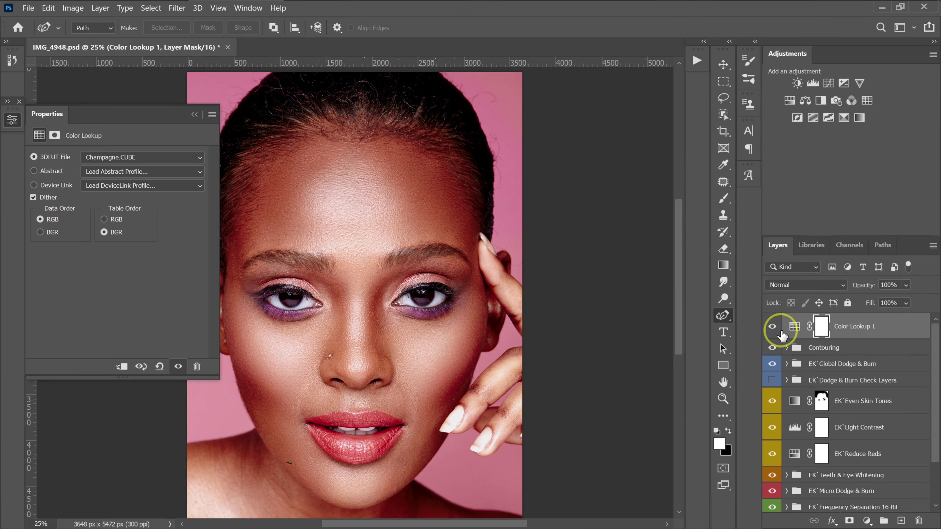
left_click(772, 326)
left_click(772, 326)
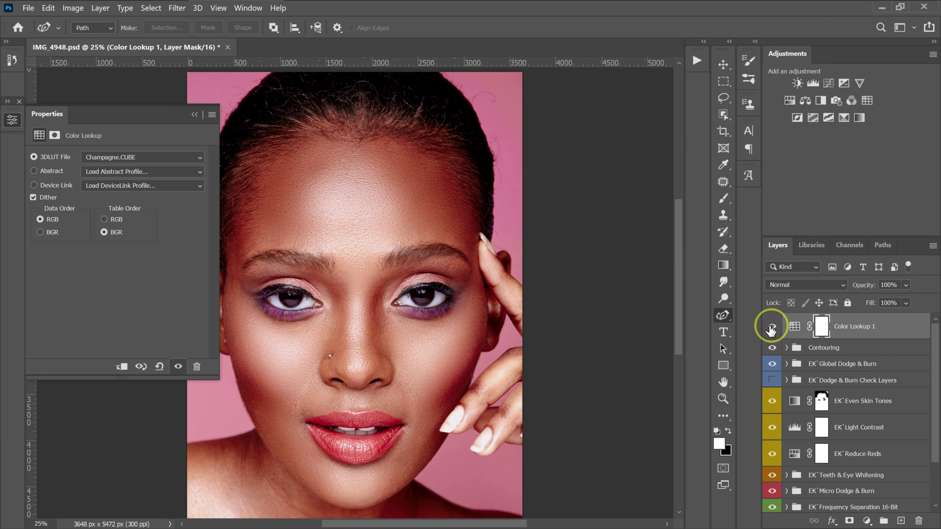
Step: Set the Color Lookup 1 opacity to 55%
left_click(906, 285)
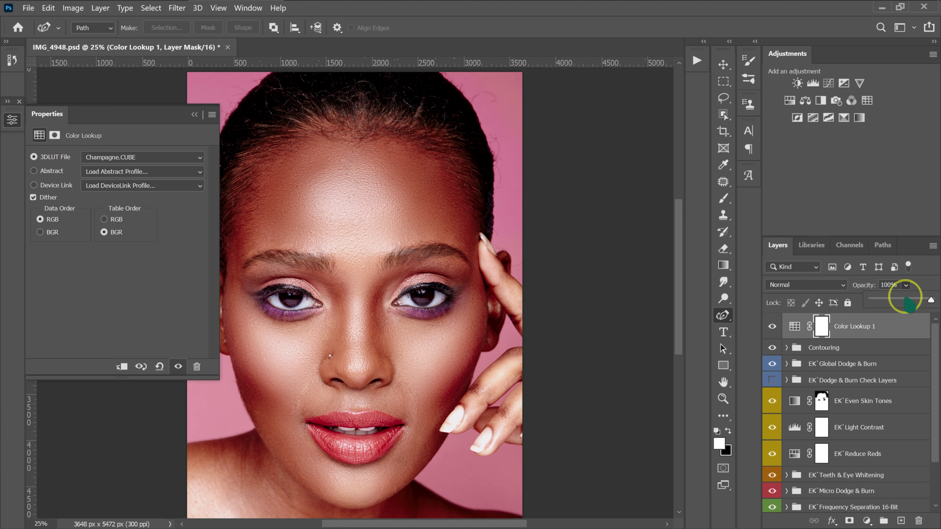
left_click_drag(904, 299, 904, 300)
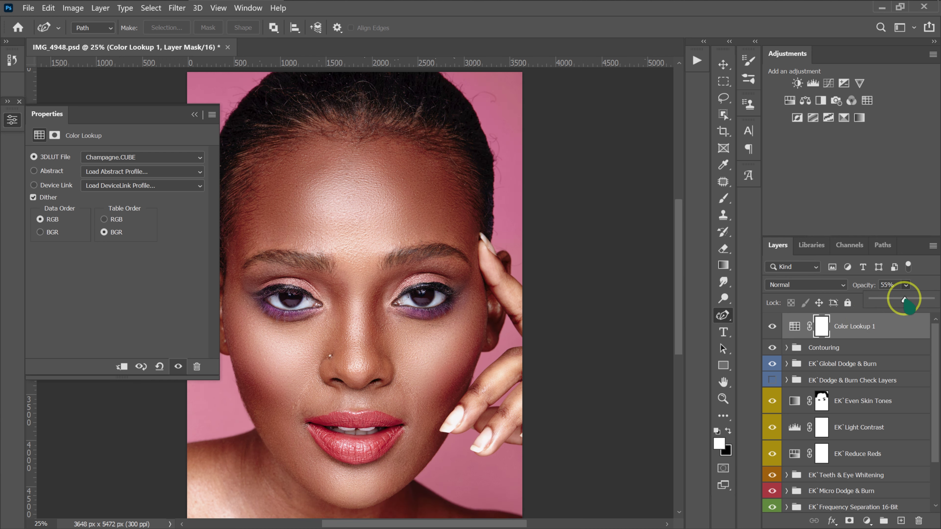
left_click(111, 157)
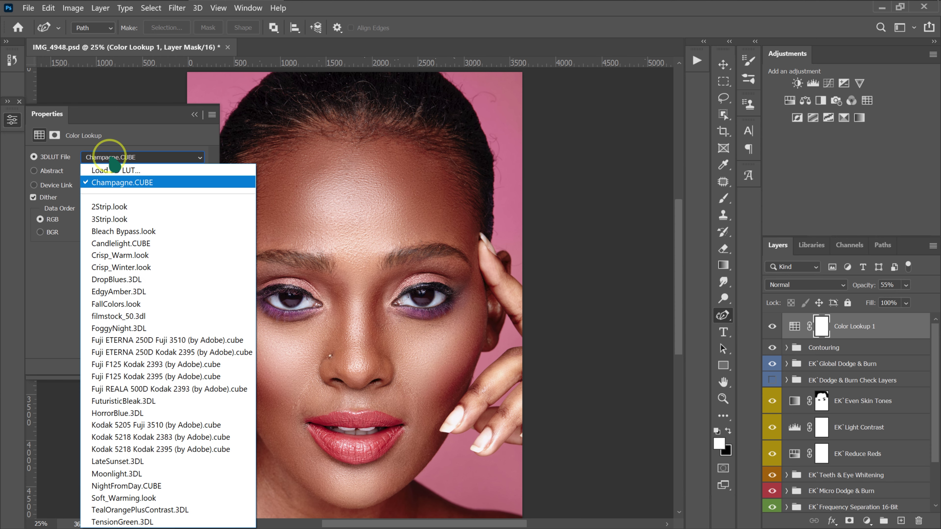
Step: Load the Crisp Brown.CUBE LUT and compare it against the ungraded image
left_click(115, 170)
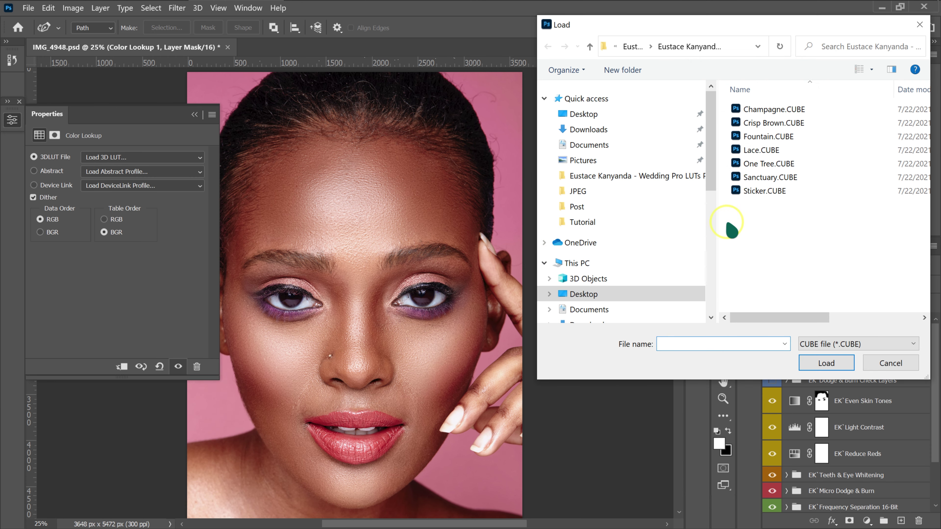
double_click(775, 124)
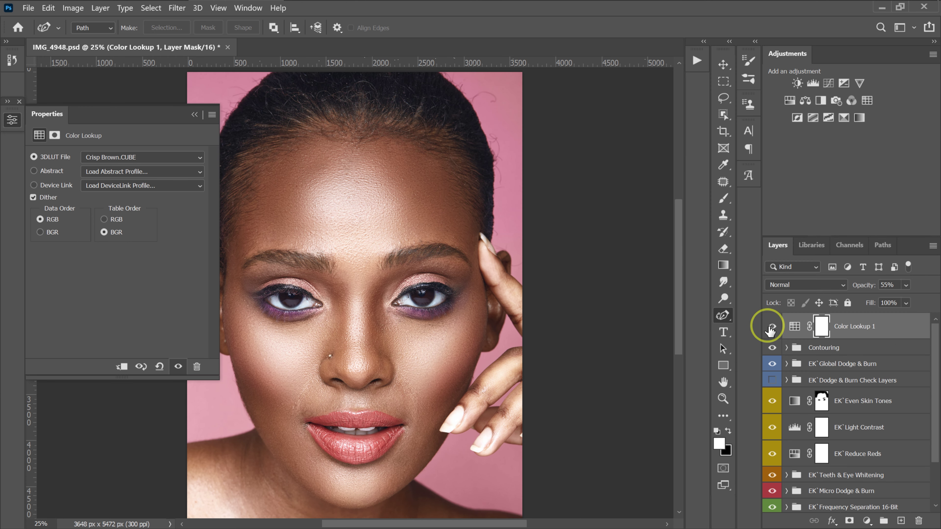
left_click(772, 326)
left_click(772, 326)
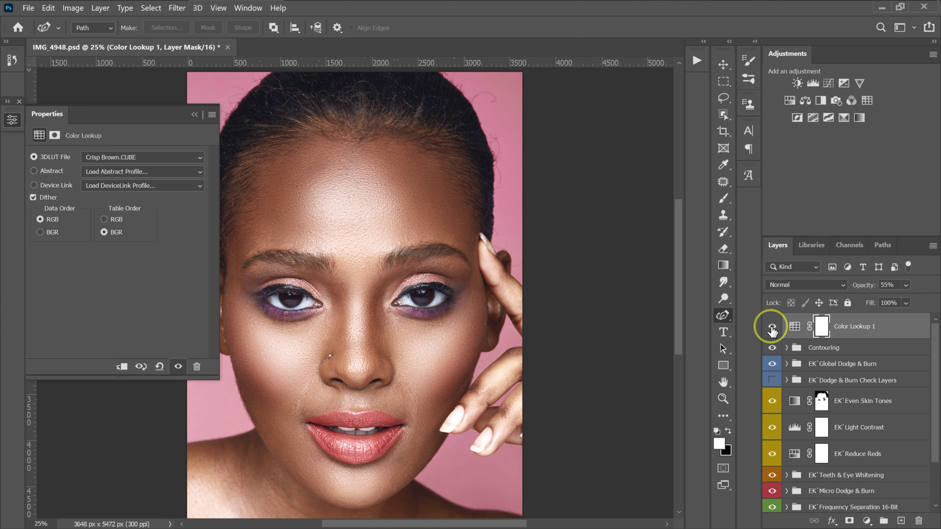
left_click(772, 327)
left_click(771, 327)
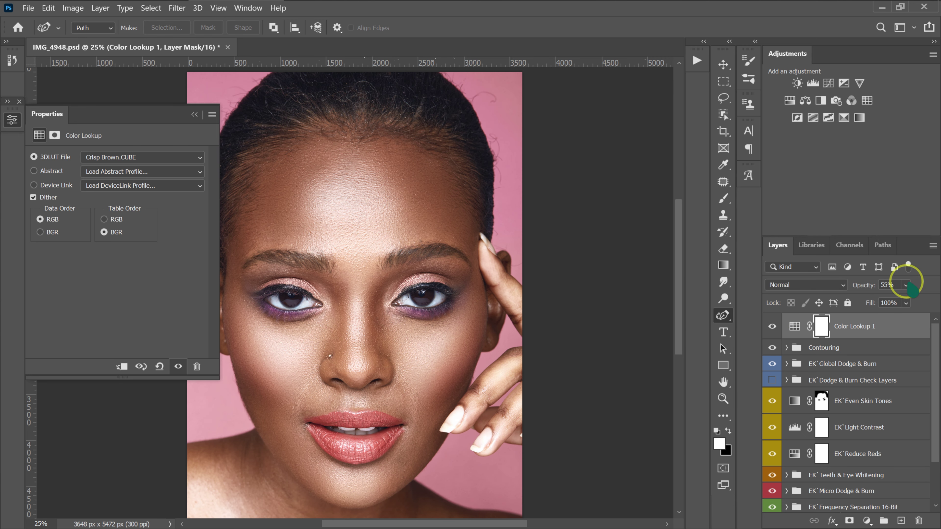
Step: Switch to the Fountain.CUBE LUT, compare it on and off, and collapse Properties
left_click(126, 163)
left_click(121, 161)
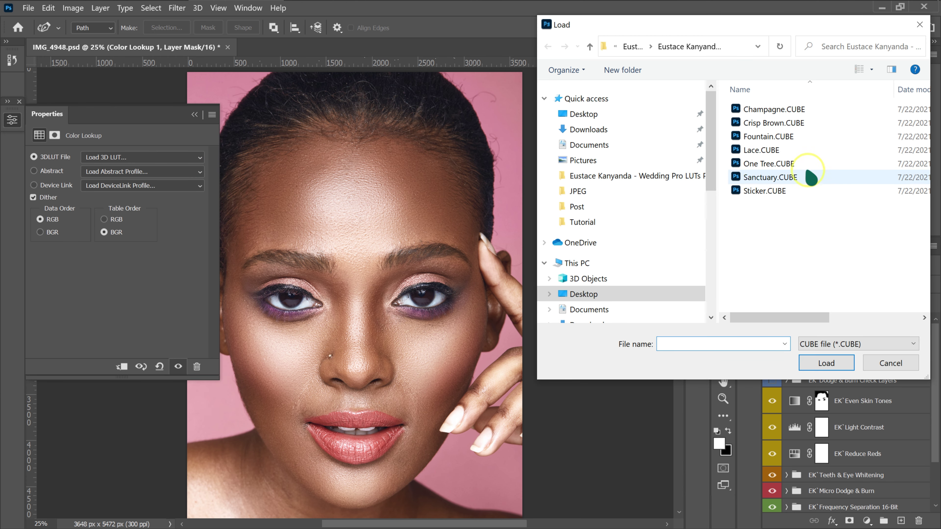
double_click(769, 136)
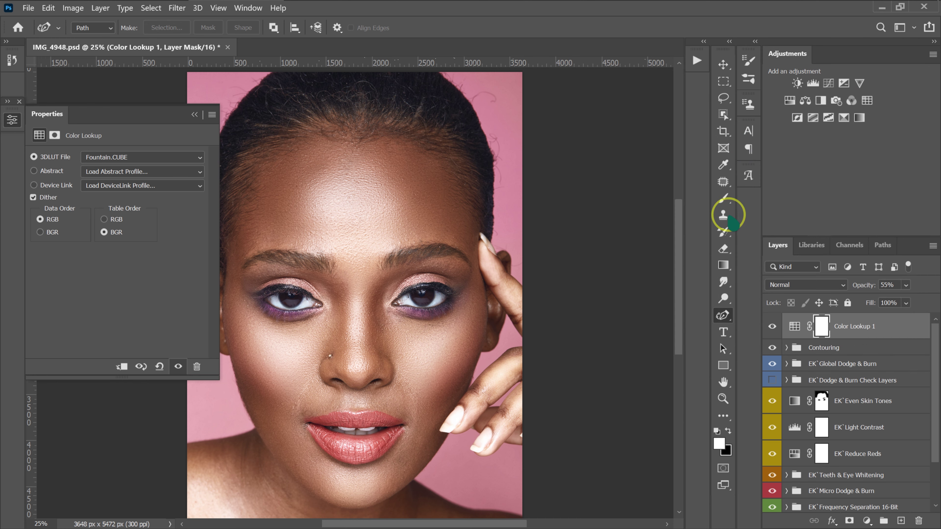
left_click(773, 327)
left_click(772, 327)
left_click(773, 327)
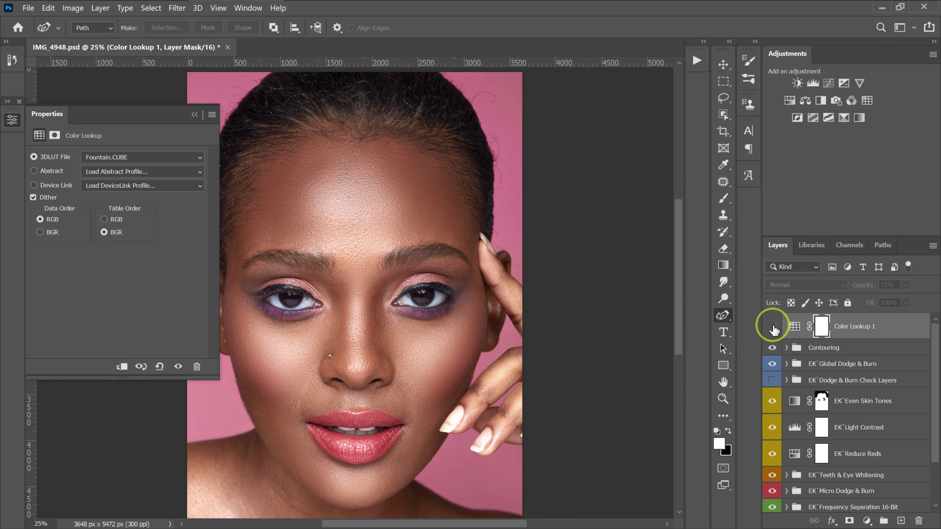
left_click(773, 327)
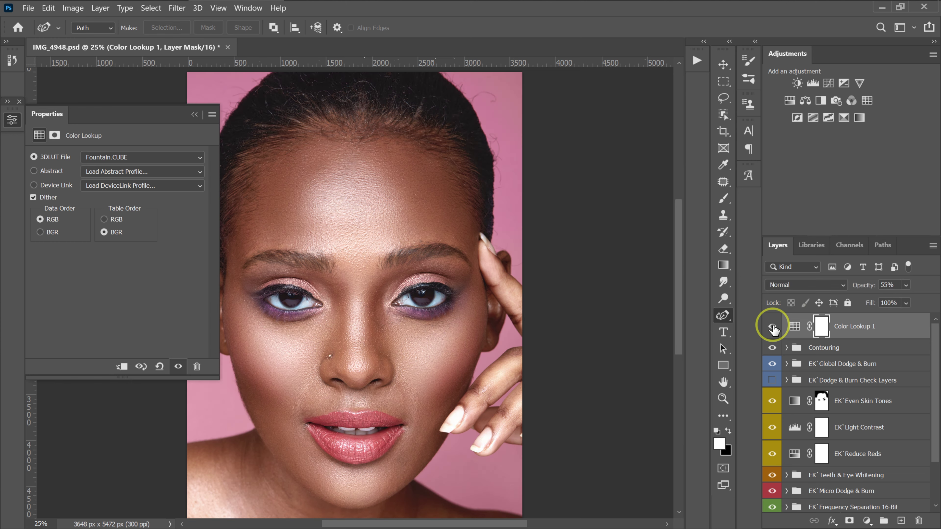
left_click(195, 115)
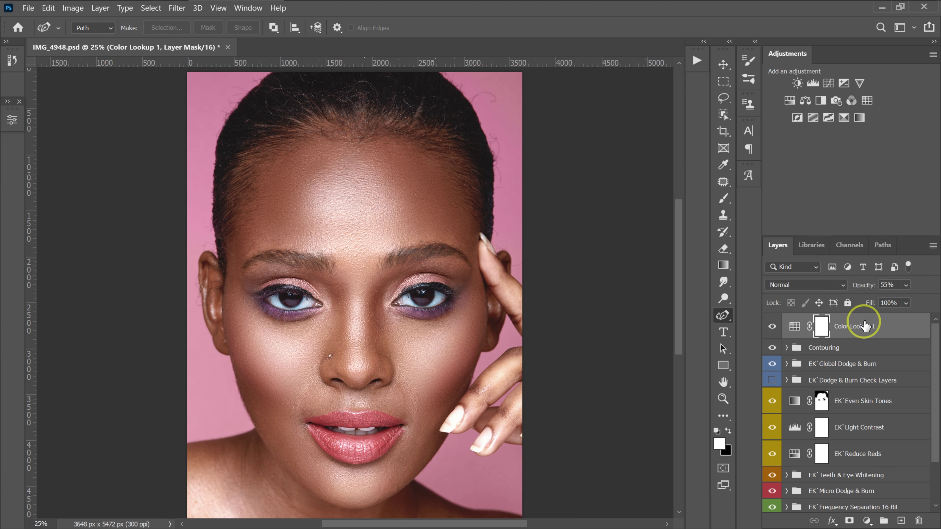
Step: Lower Color Lookup 1 to 35% opacity and compare the retouch with the original Background
left_click_drag(906, 287, 900, 299)
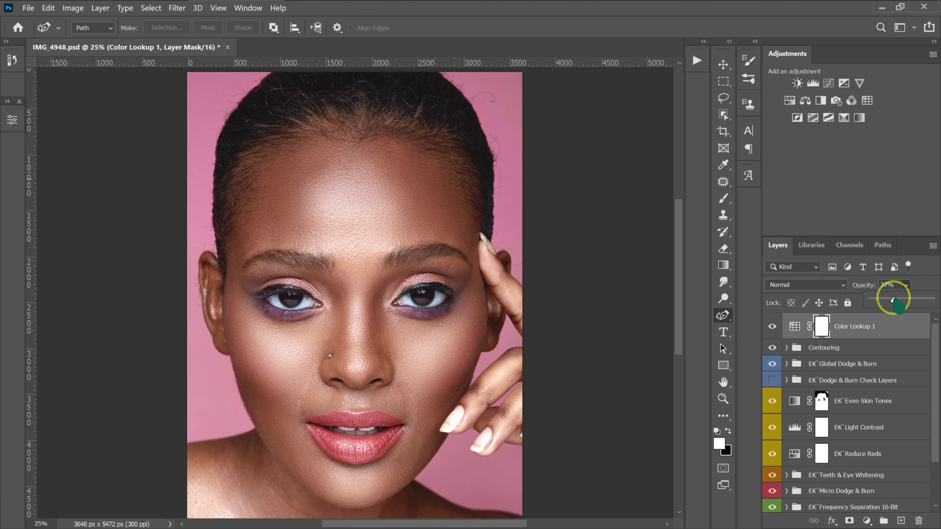
left_click_drag(893, 300, 892, 302)
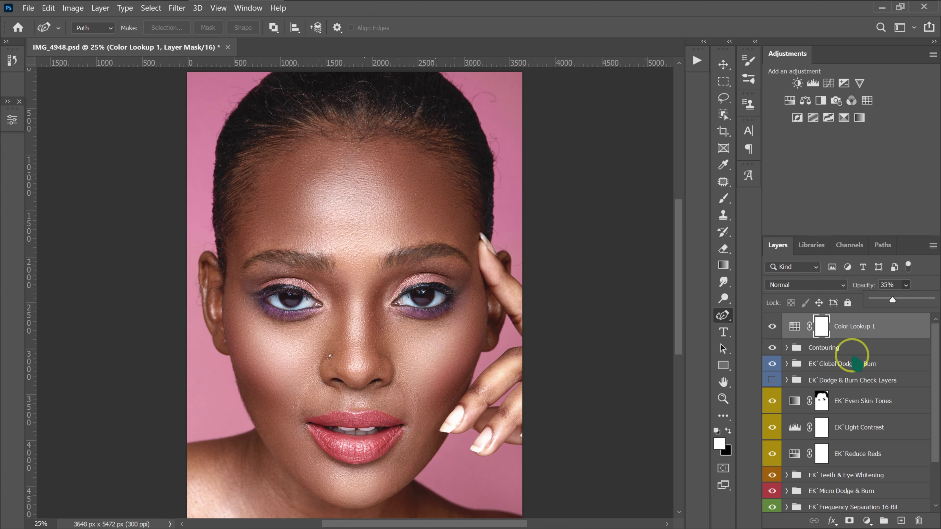
scroll(848, 333, "down", 3)
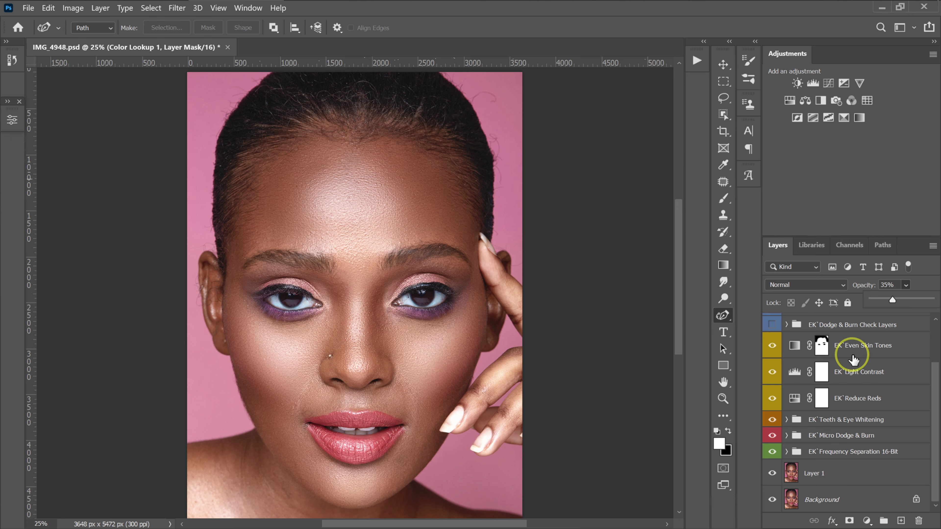
left_click(776, 499, "alt")
left_click(776, 499, "alt")
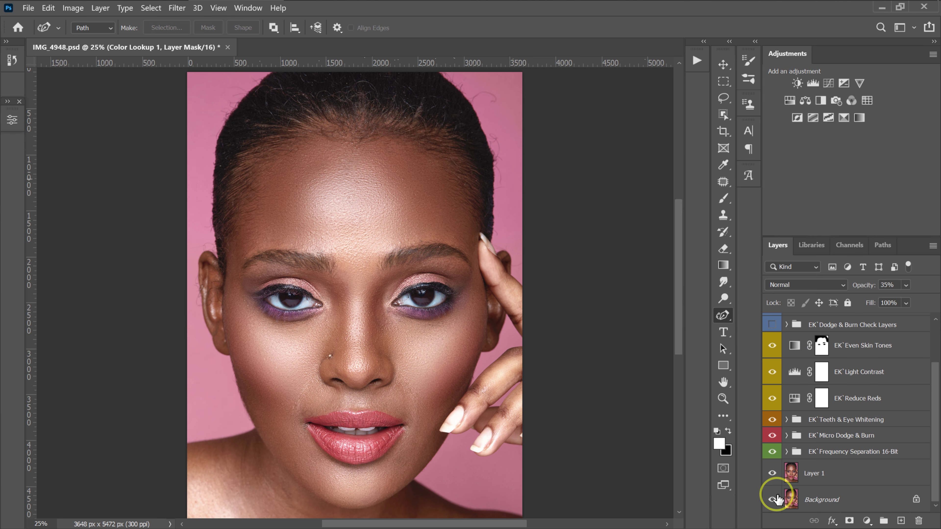
left_click(776, 499, "alt")
left_click(776, 499, "alt")
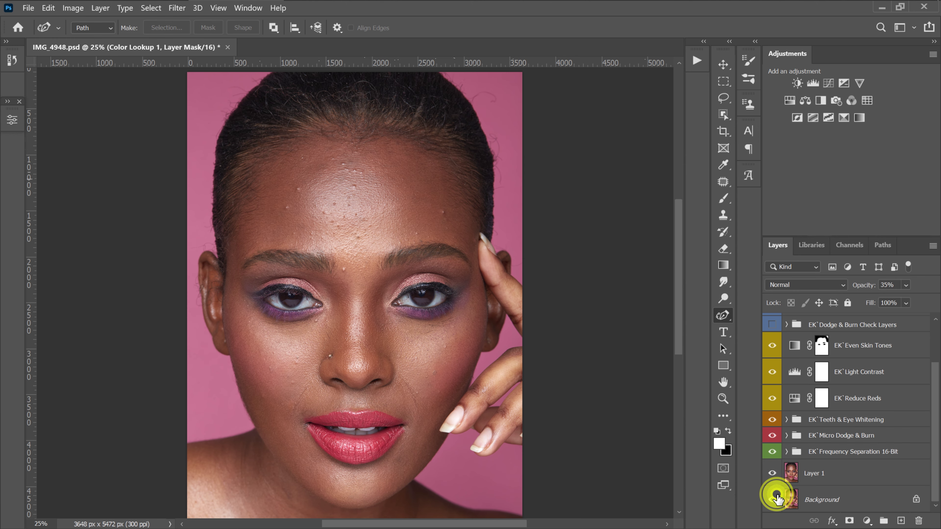
scroll(813, 411, "up", 2)
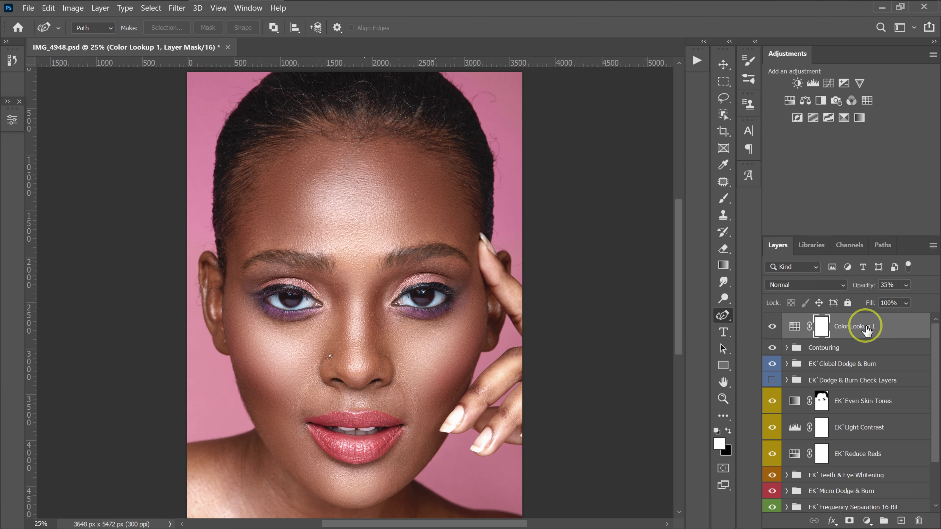
Step: Stamp all visible layers into a new Layer 2 with Ctrl+Alt+Shift+E
key("ctrl+alt+shift+e")
scroll(340, 326, "up", 2)
scroll(336, 326, "down", 1)
scroll(342, 326, "up", 1)
scroll(370, 352, "up", 1)
scroll(335, 374, "up", 1)
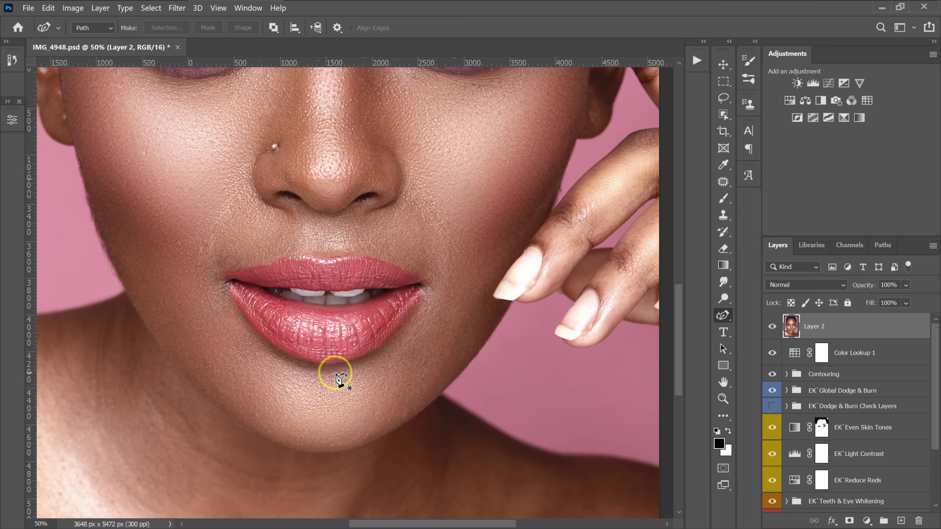
scroll(294, 309, "up", 1)
Step: Trace a closed outline around the lips with the Pen and Curvature Pen
left_click_drag(725, 319, 766, 318)
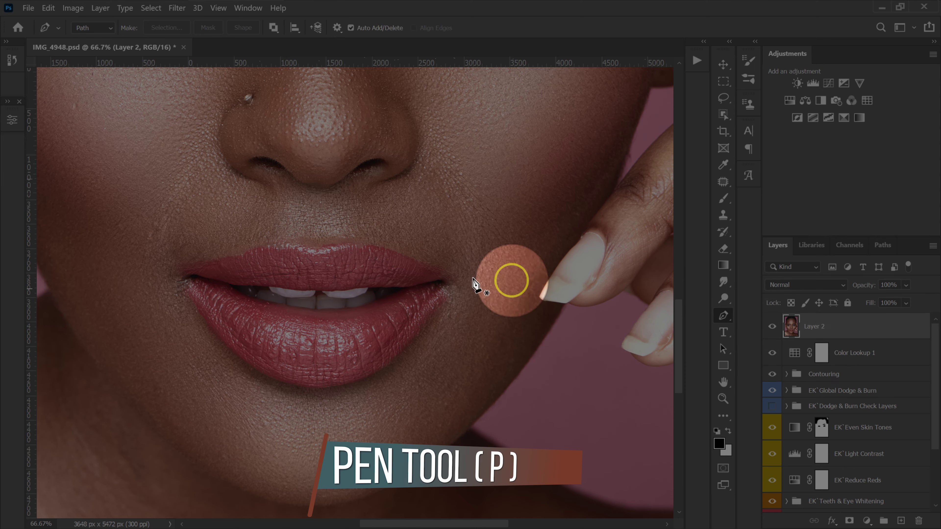
left_click(180, 269)
left_click(291, 244)
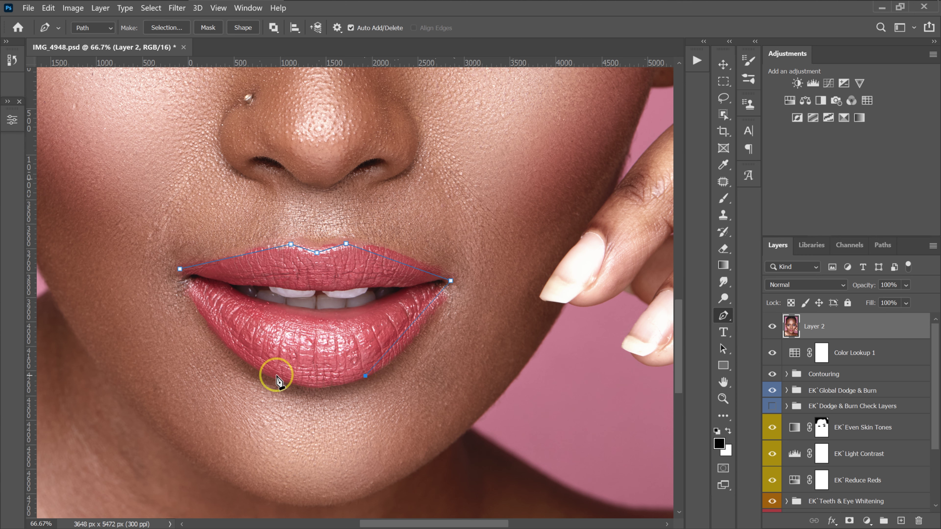
left_click(180, 269)
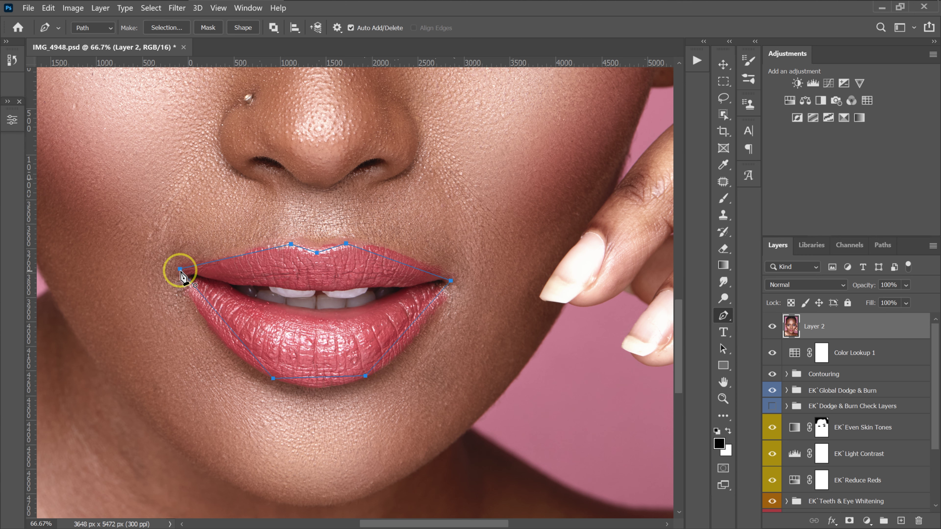
left_click(724, 318)
left_click(771, 348)
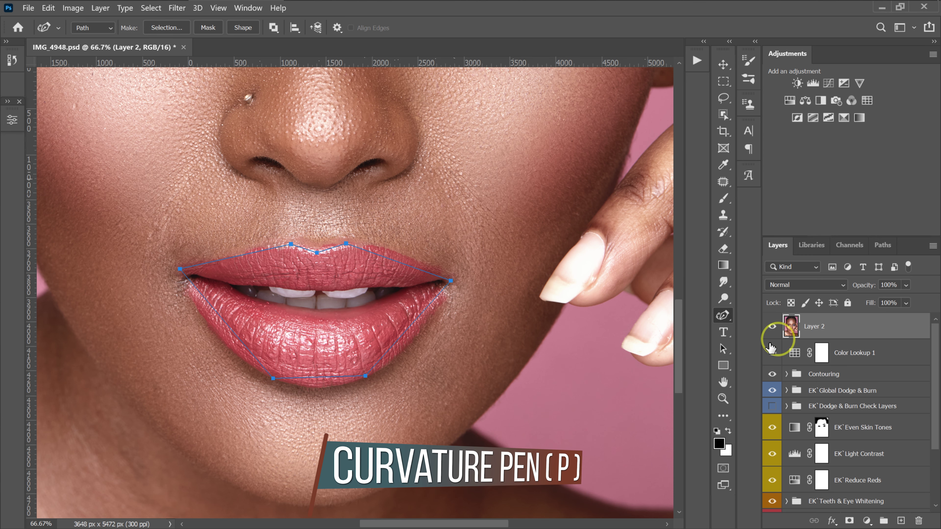
left_click(245, 254)
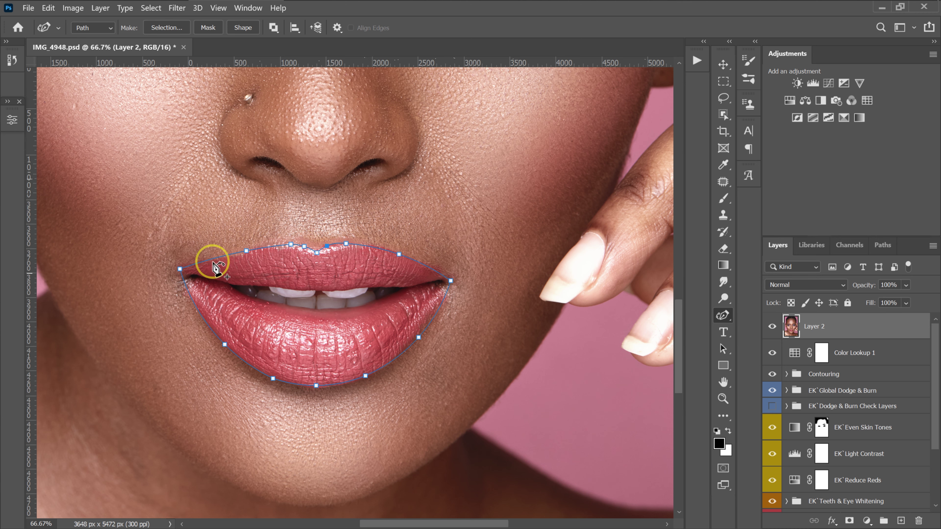
left_click(197, 304)
left_click(440, 303)
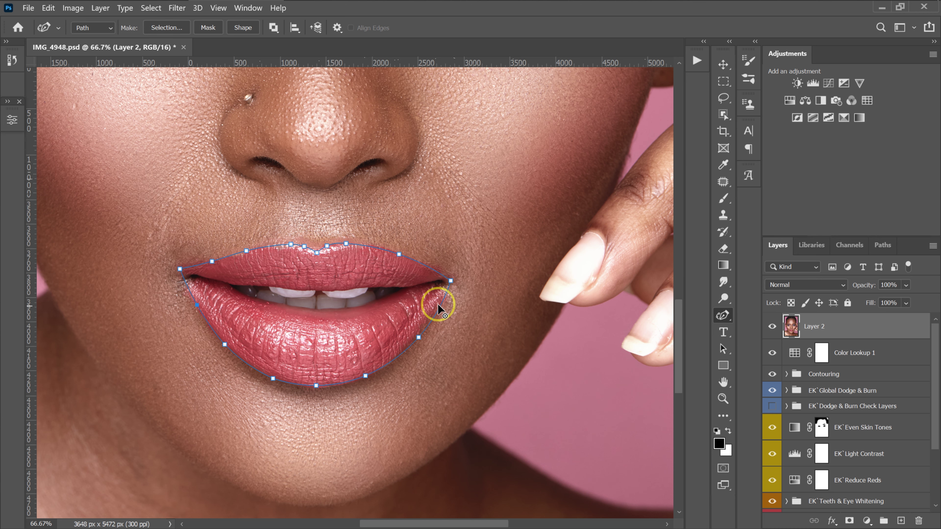
Step: Turn the lip path into a 5-pixel feathered selection and pick the Clone Stamp at size 80
right_click(384, 324)
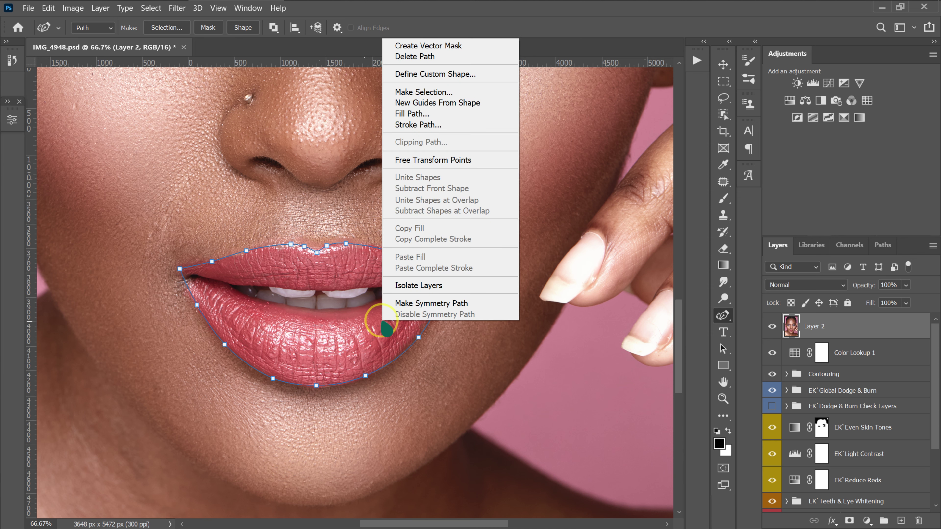
left_click(418, 94)
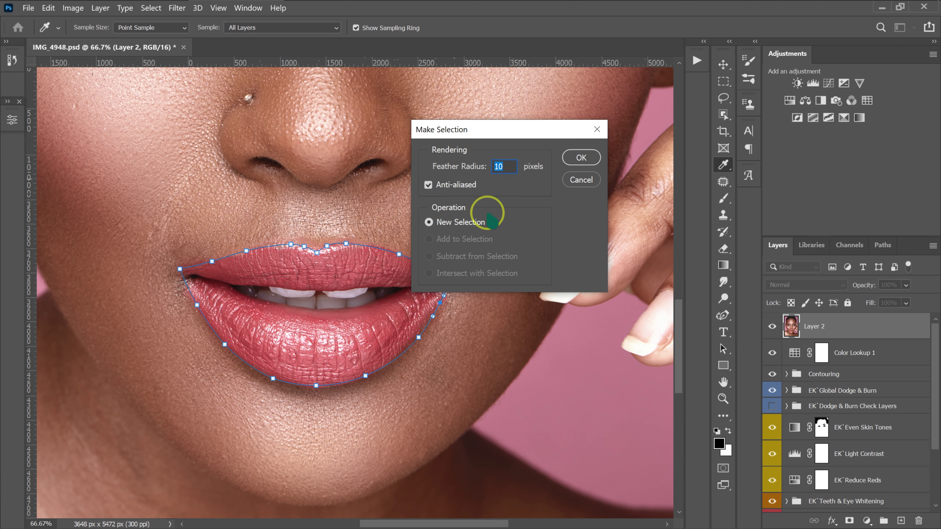
type("5")
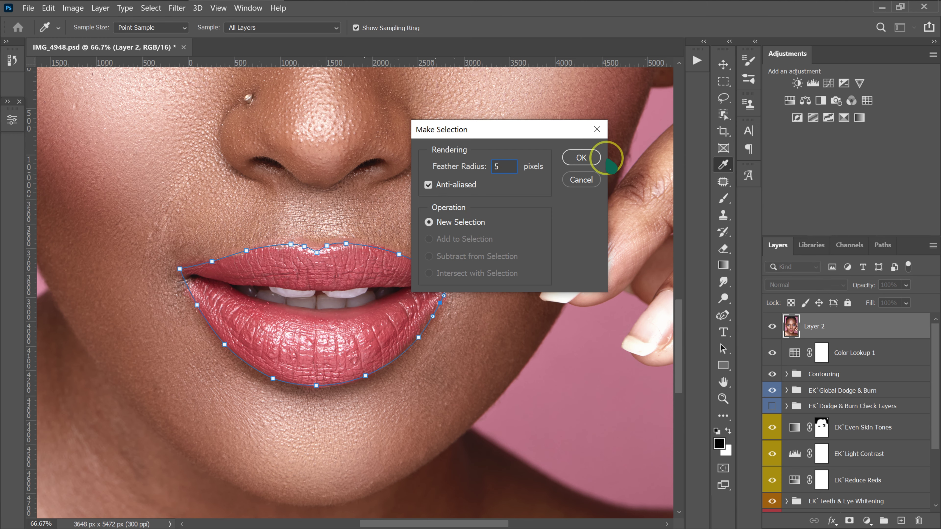
left_click(581, 158)
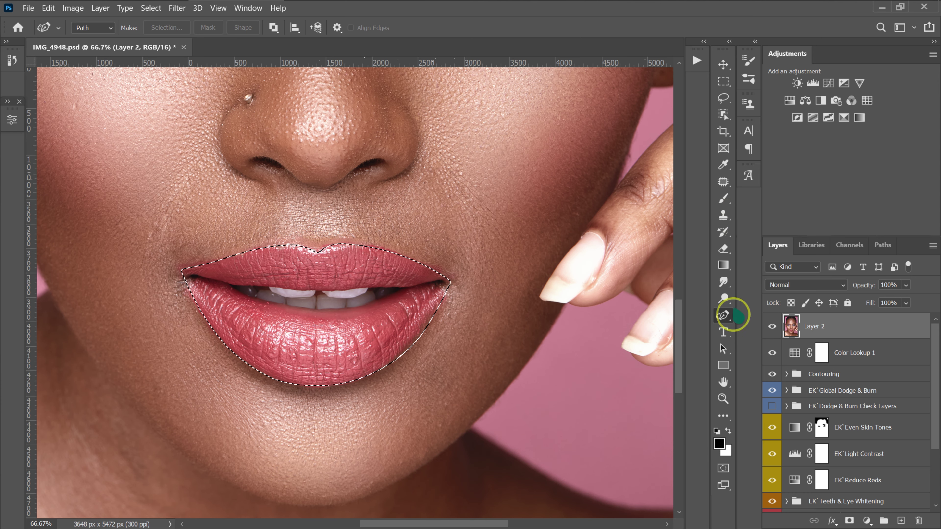
left_click_drag(723, 215, 768, 218)
key("bracketright")
key("bracketright")
key("bracketright")
key("bracketright")
key("bracketright")
key("bracketright")
key("bracketright")
Step: Zoom in, sample clean lip texture, and clone it along the lower lip edge and mouth corner
key("ctrl+plus")
key("ctrl+plus")
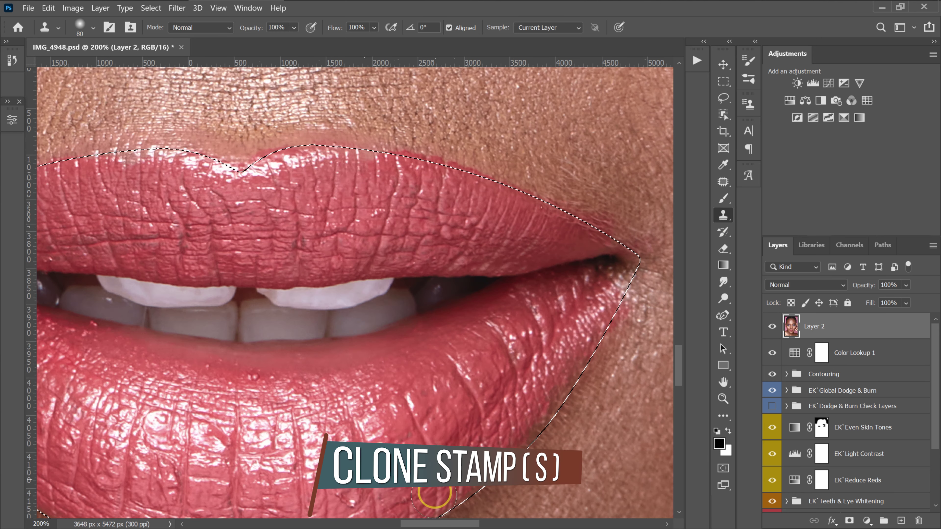
scroll(380, 420, "down", 2)
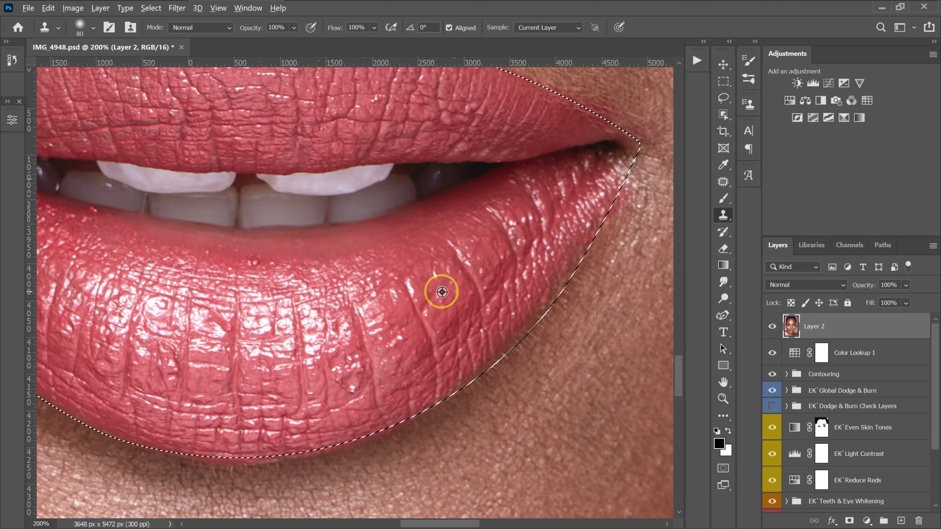
left_click(441, 292, "alt")
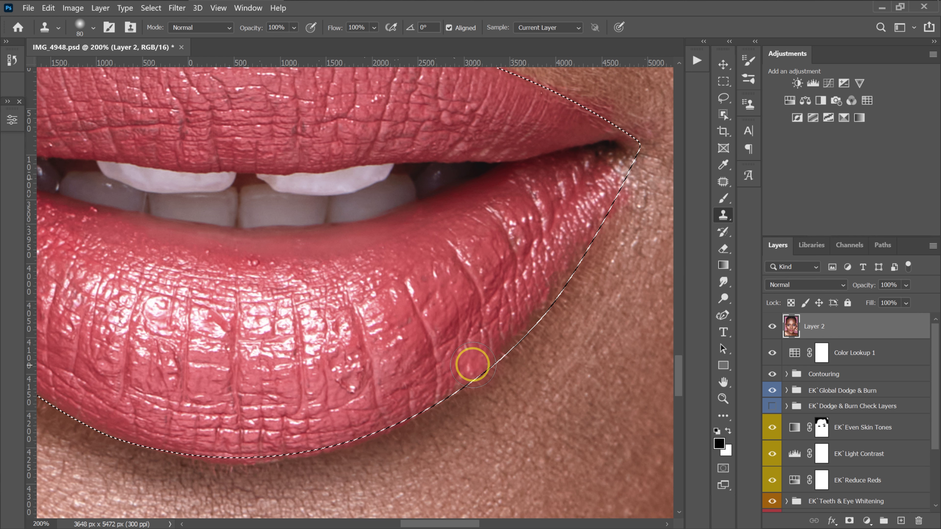
left_click_drag(475, 371, 489, 406)
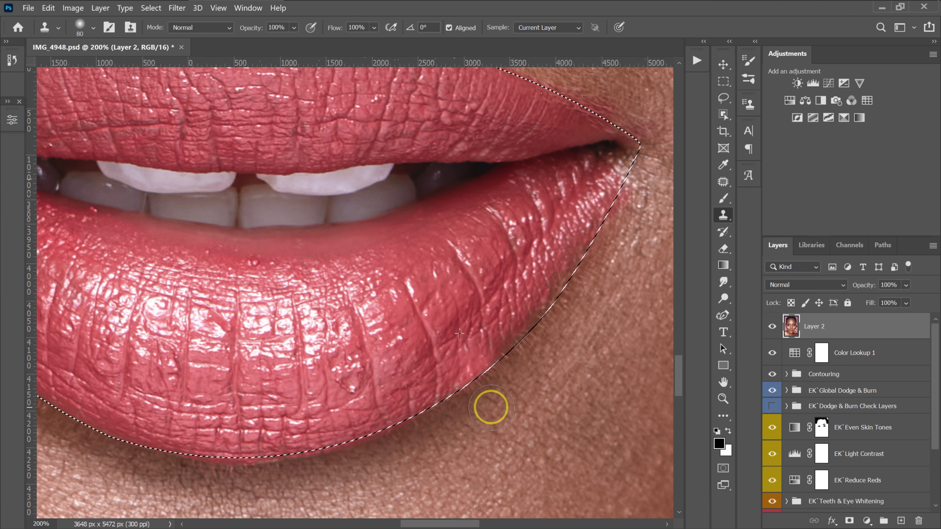
left_click(479, 321, "alt")
left_click(523, 292)
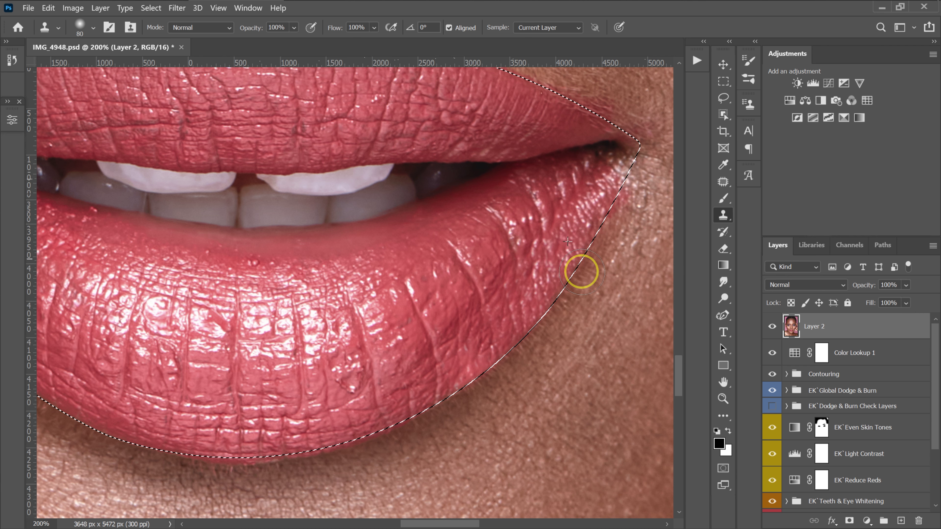
mouse_move(581, 269)
left_mouse_down()
mouse_move(574, 208)
mouse_move(590, 240)
left_mouse_up()
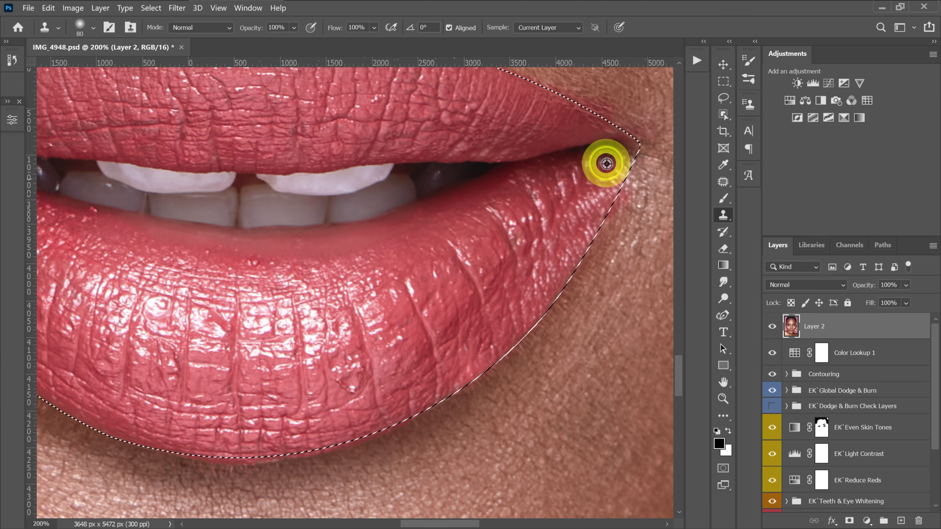
left_click(588, 214)
left_click(336, 522)
Step: With a smaller clone brush, smooth the upper lip's outer edge, then check the lips at 100%
scroll(336, 510, "right", 10)
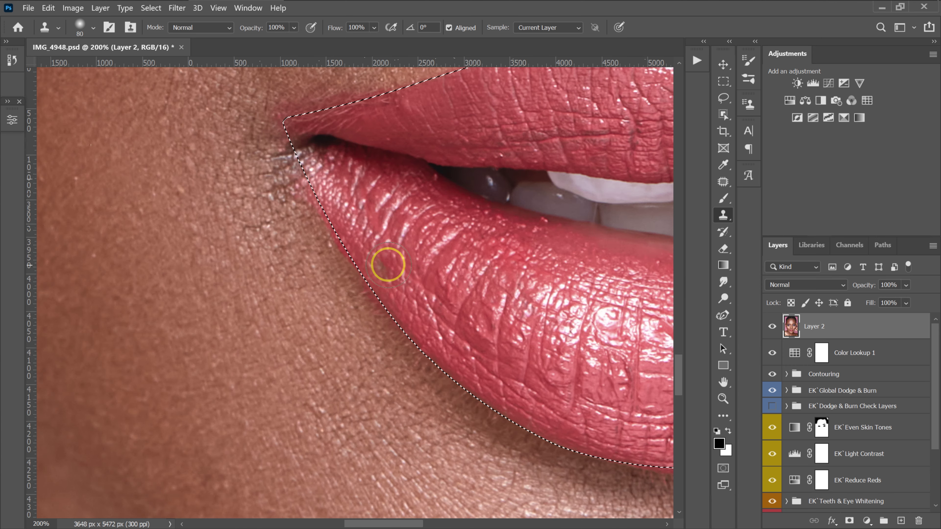
key("bracketleft")
key("bracketleft")
key("bracketleft")
key("bracketleft")
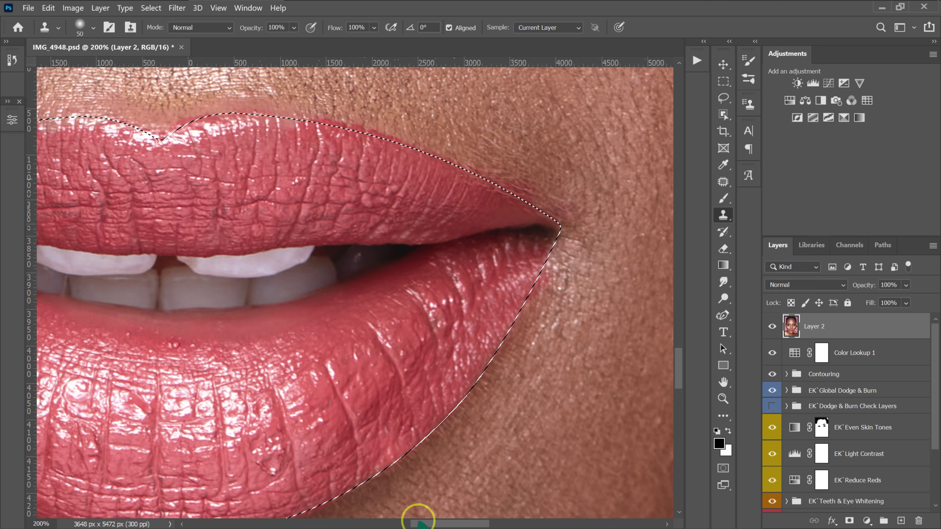
scroll(414, 514, "left", 5)
left_click(420, 158, "alt")
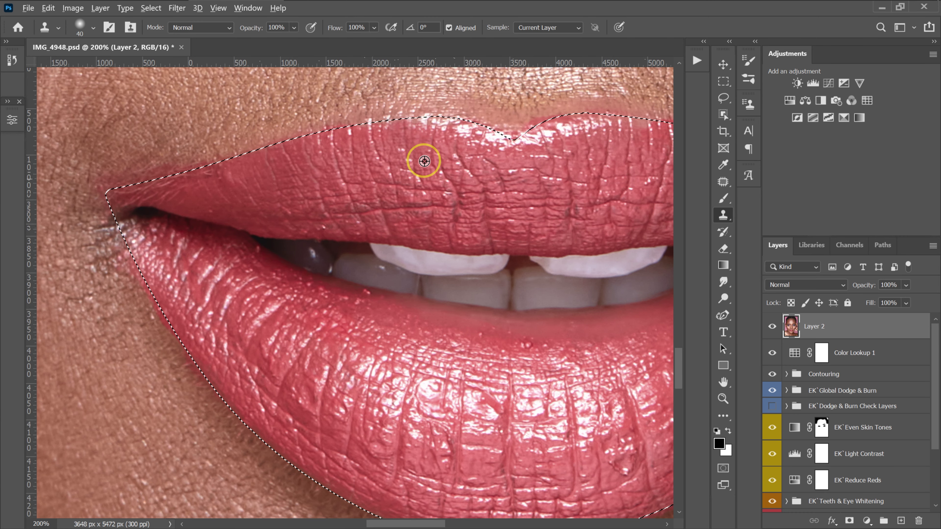
mouse_move(450, 121)
left_mouse_down()
mouse_move(427, 168)
mouse_move(384, 132)
mouse_move(460, 153)
mouse_move(456, 117)
mouse_move(424, 122)
left_mouse_up()
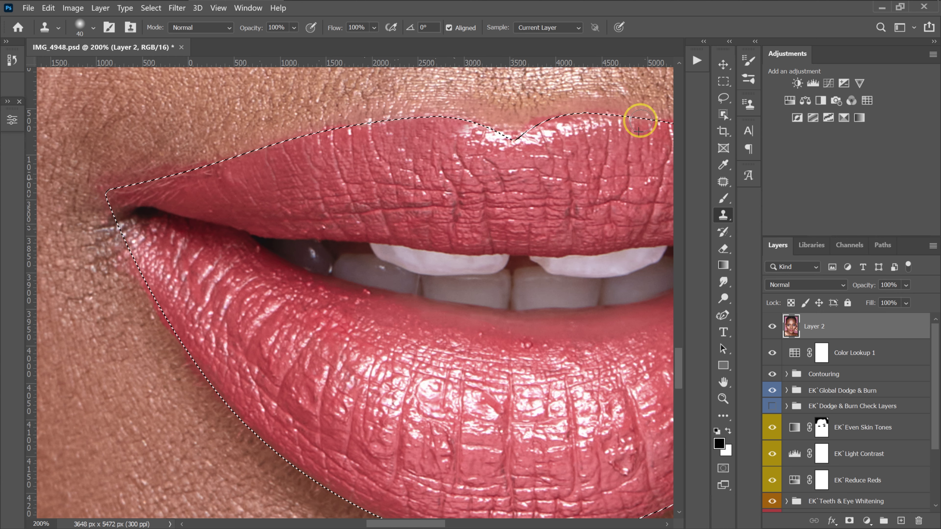
key("ctrl+minus")
key("ctrl+minus")
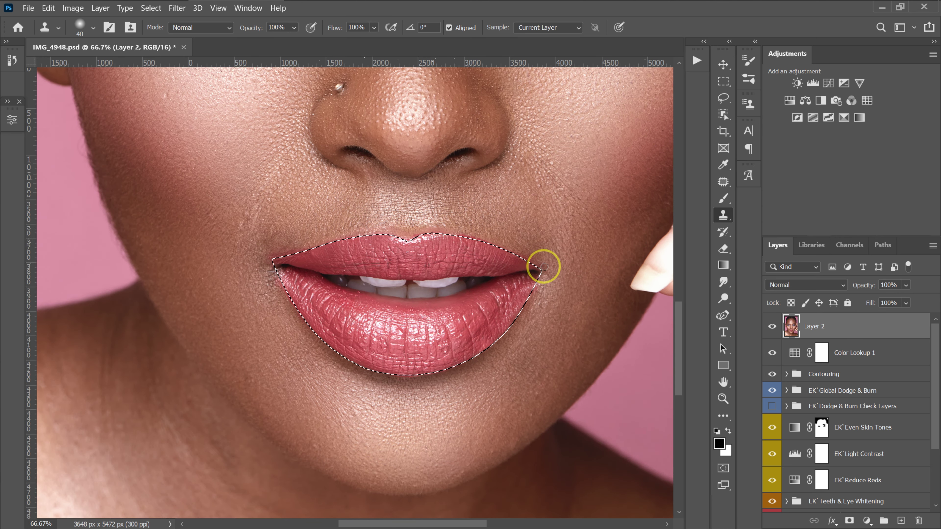
key("ctrl+plus")
key("ctrl+plus")
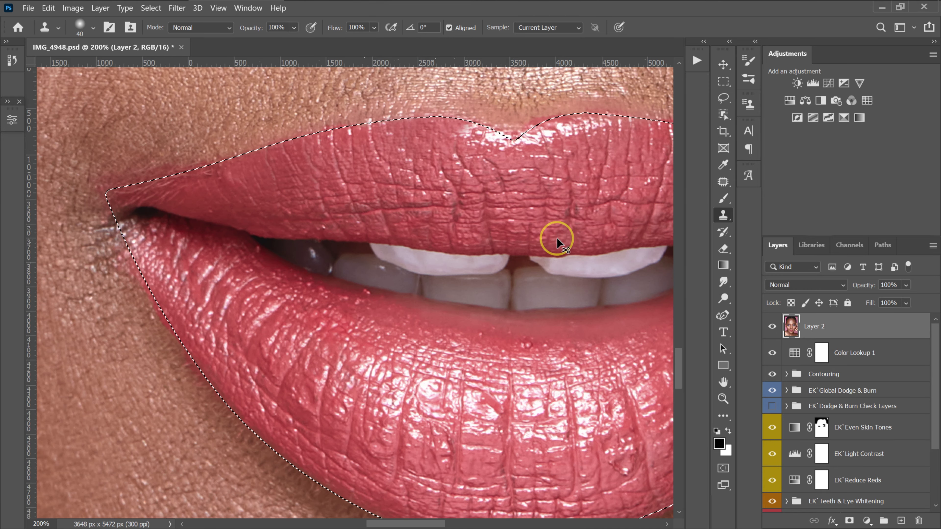
key("ctrl+minus")
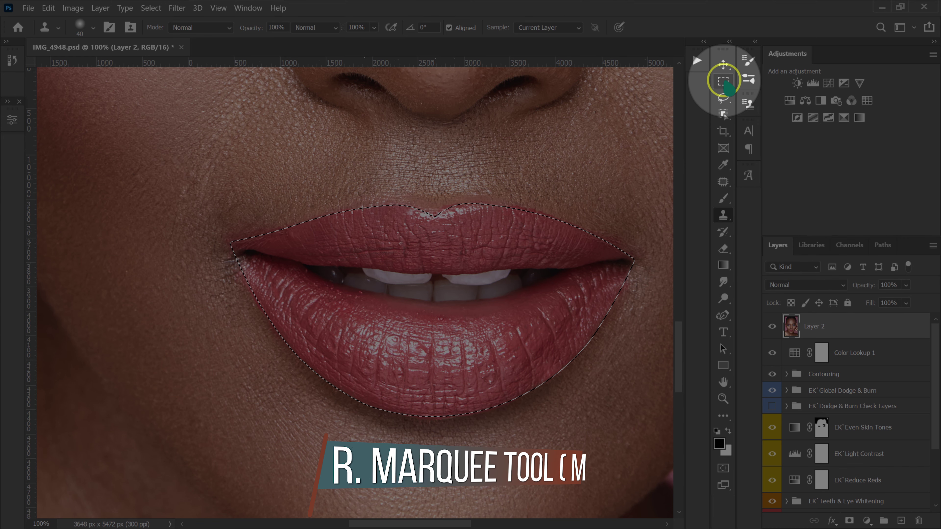
left_click(723, 81)
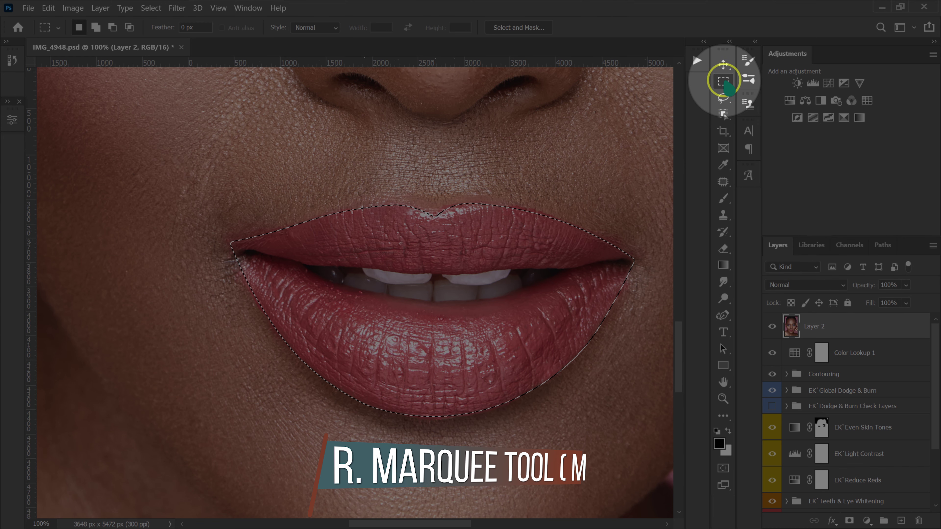
Step: Invert the lip selection and sample clean skin just above the upper lip for cloning
right_click(474, 245)
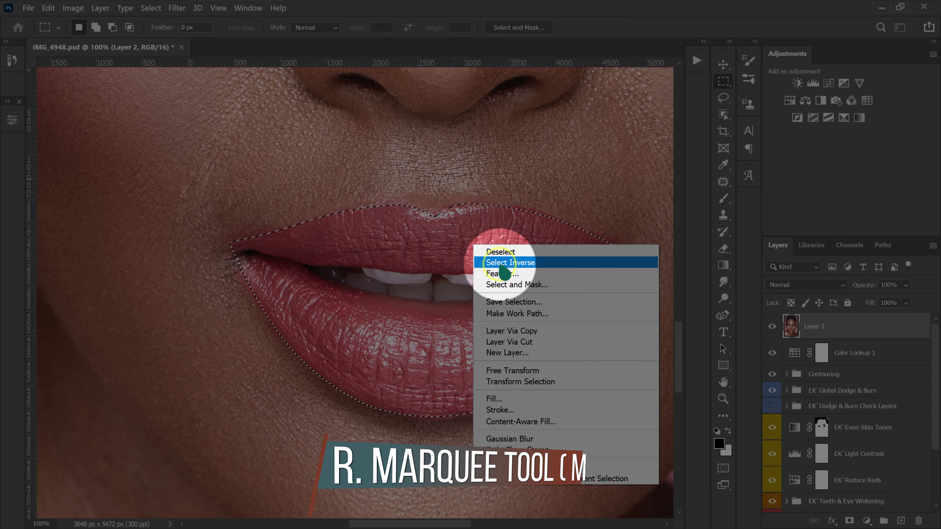
left_click(525, 264)
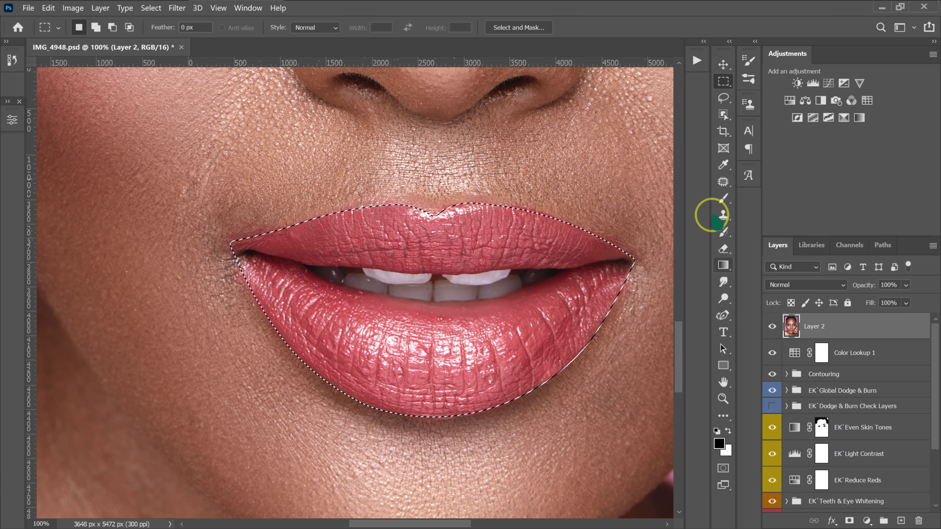
left_click_drag(721, 211, 757, 216)
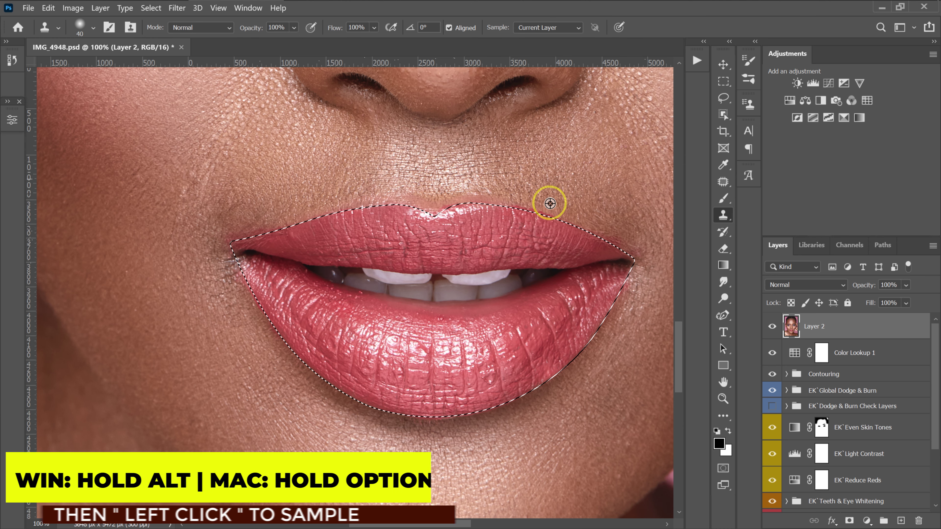
left_click(552, 200, "alt")
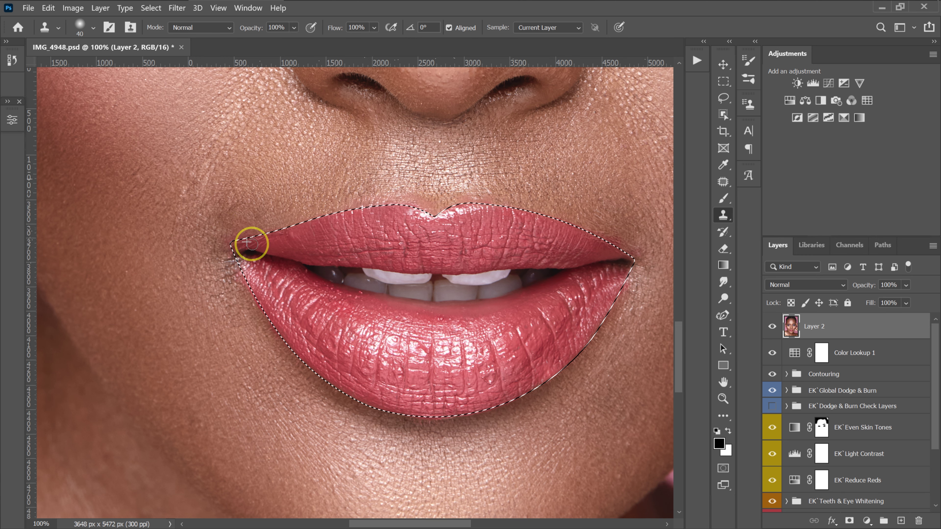
scroll(616, 239, "down", 1)
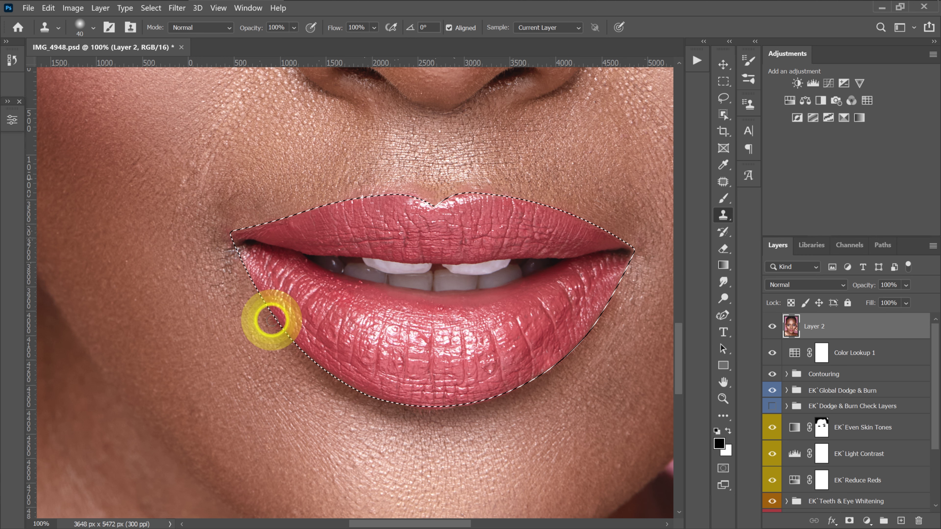
scroll(490, 448, "right", 4)
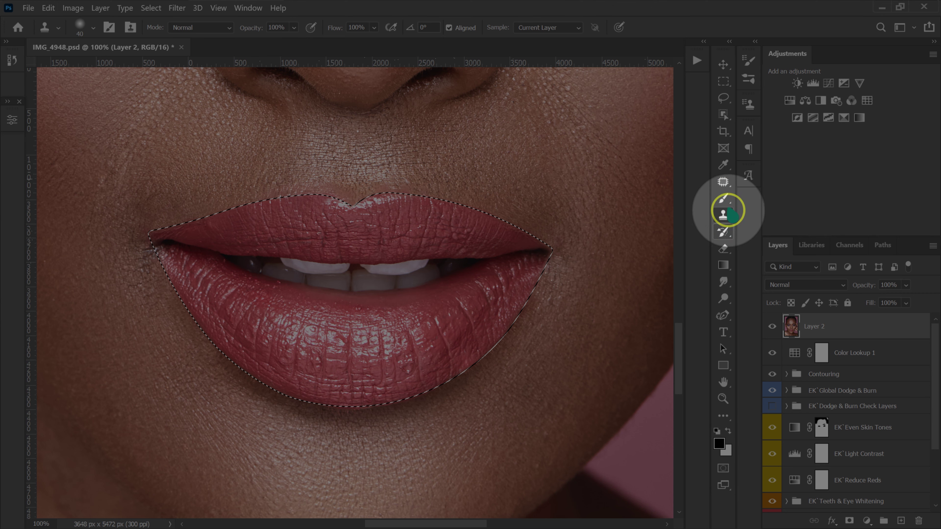
Step: Deselect the feathered lip selection
left_click(724, 82)
right_click(411, 235)
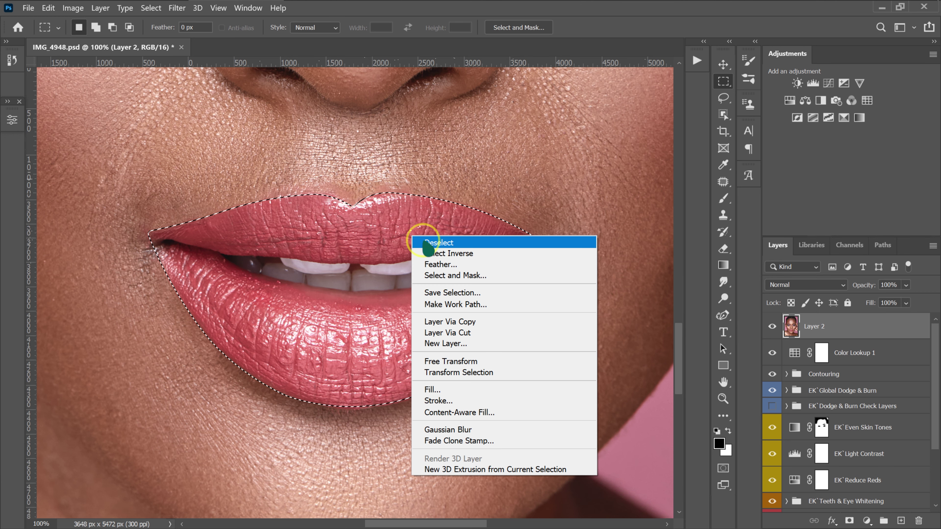
left_click(418, 240)
Step: Toggle Layer 2's visibility twice to compare lips with and without cleanup, then show Actions
left_click(772, 326)
left_click(772, 326)
left_click(773, 326)
left_click(773, 326)
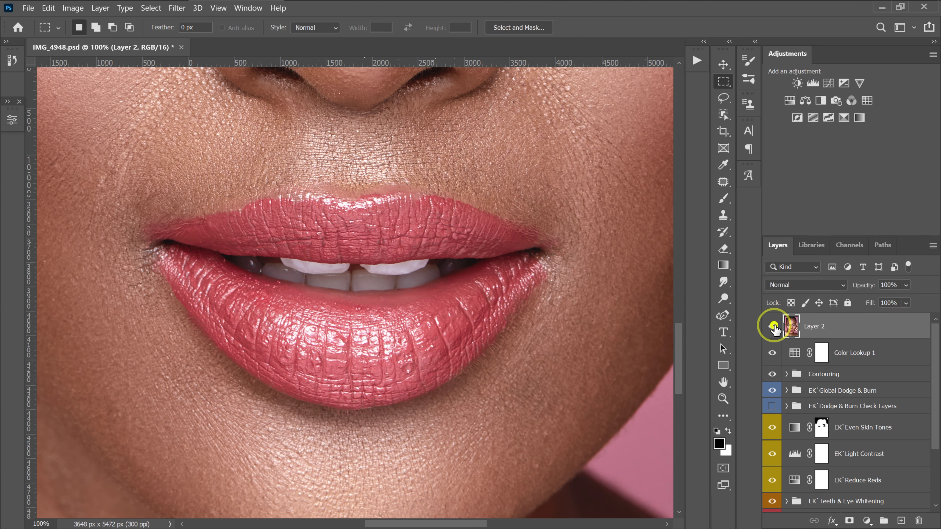
left_click(696, 60)
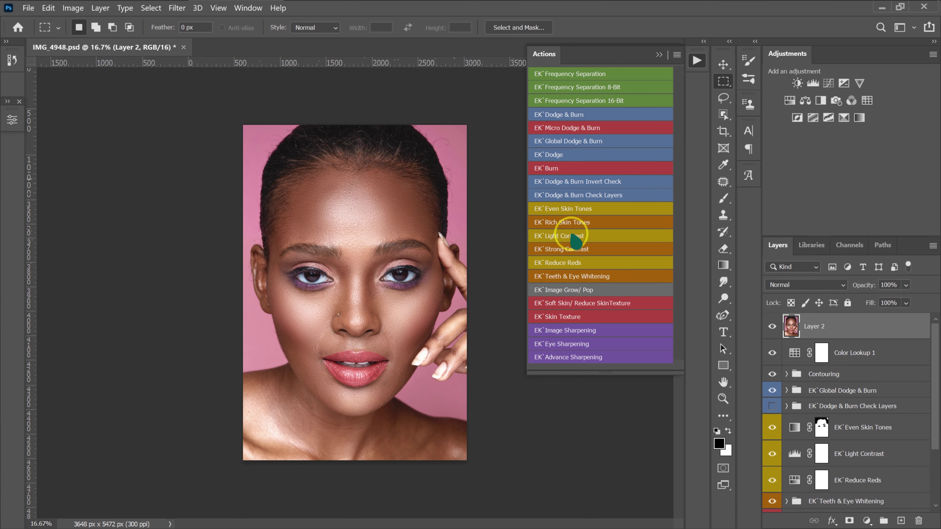
Step: Add an EK`Burn layer, paint it with a small white brush on the lips, then add EK`Dodge
left_click(552, 168)
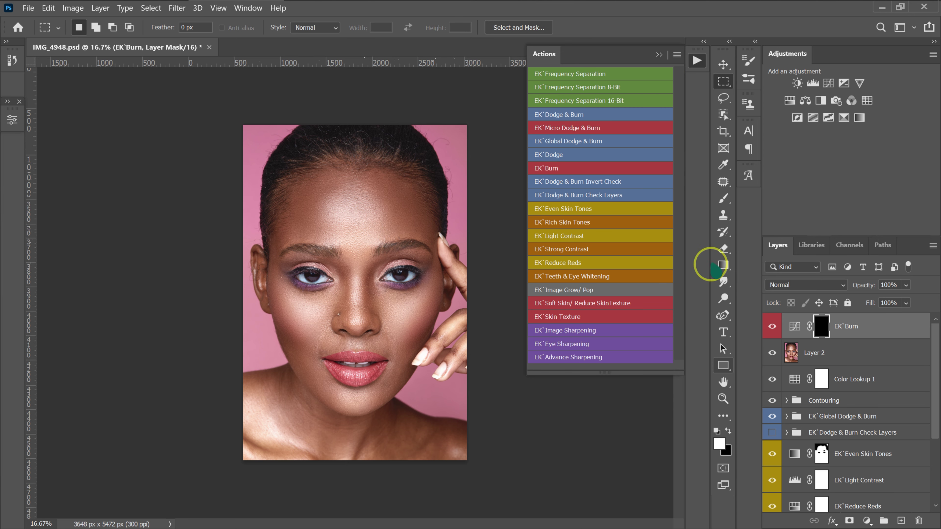
left_click_drag(744, 202, 760, 200)
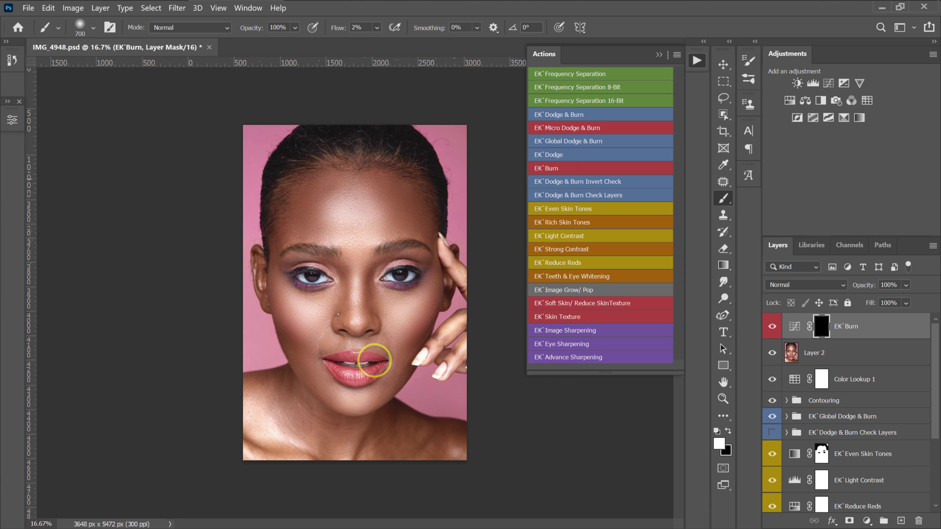
scroll(374, 367, "up", 3)
key("bracketleft")
key("bracketleft")
key("bracketleft")
key("bracketleft")
key("bracketleft")
key("bracketleft")
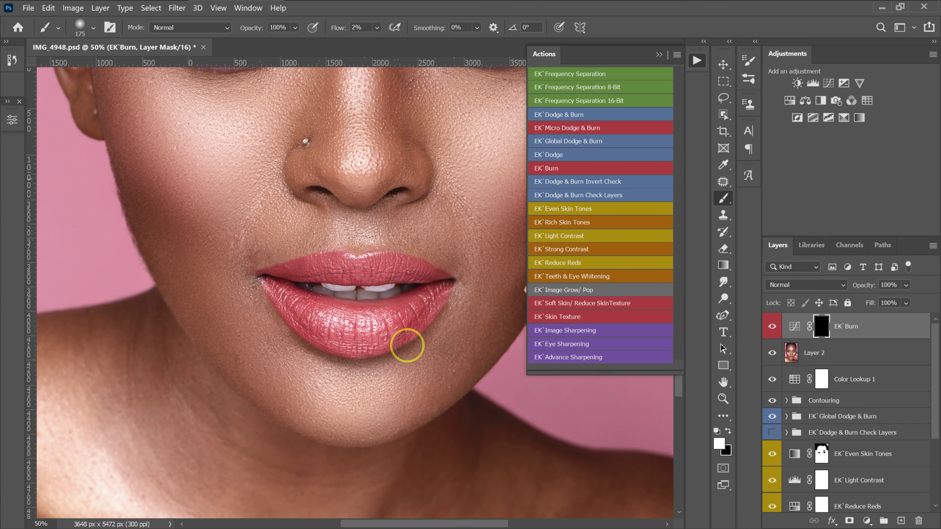
key("bracketleft")
key("bracketleft")
key("bracketleft")
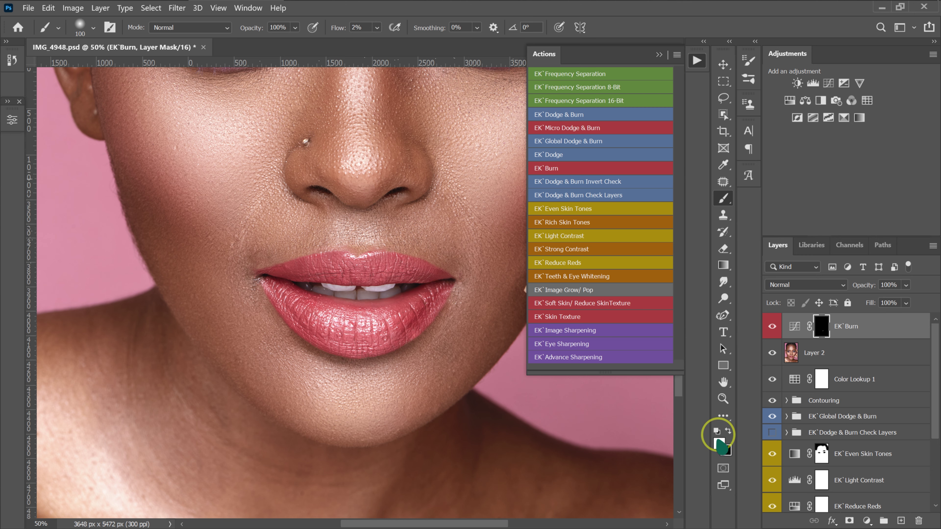
left_click(728, 431)
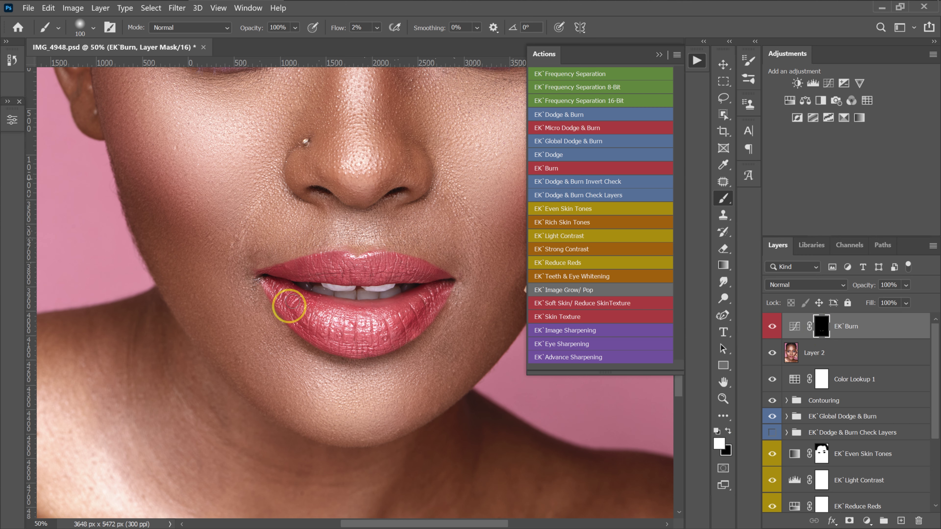
key("bracketleft")
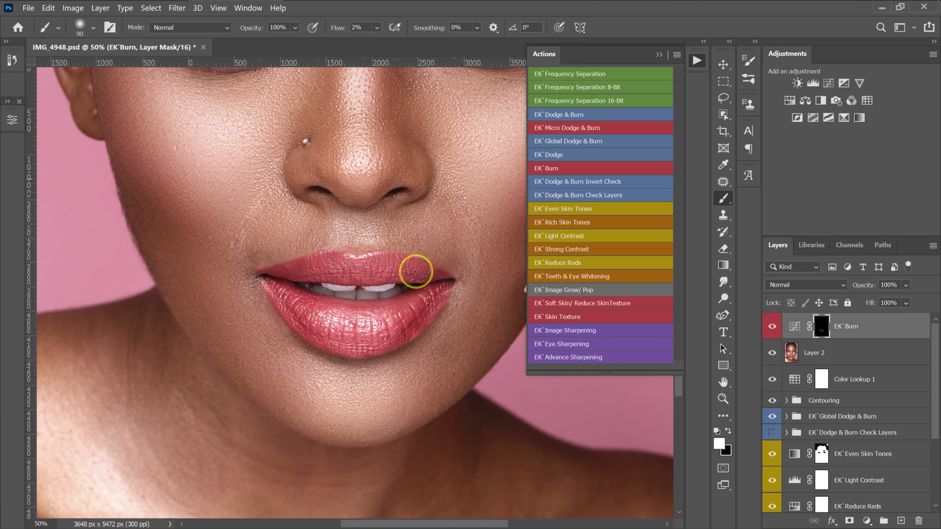
left_click(555, 154)
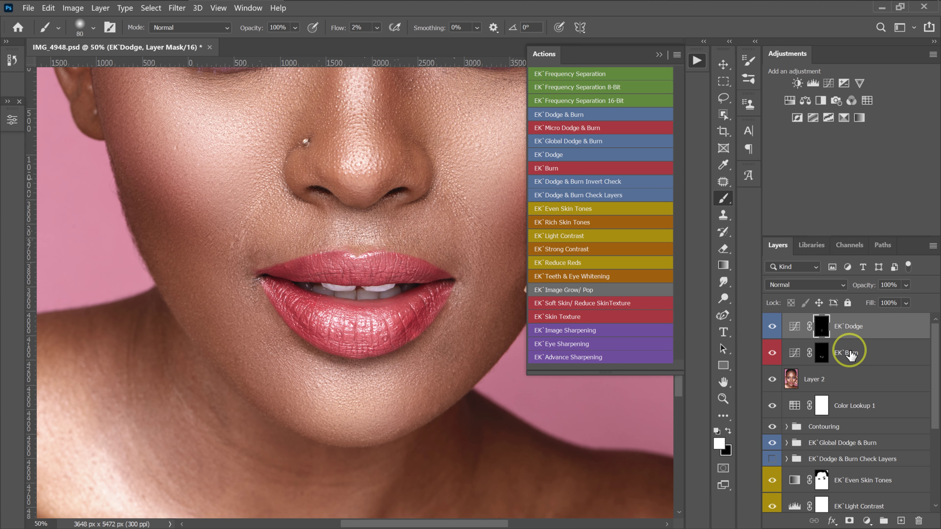
Step: Group EK`Burn and EK`Dodge into Group 1 and toggle it for before/after views, zoomed out
left_click(848, 352, "shift")
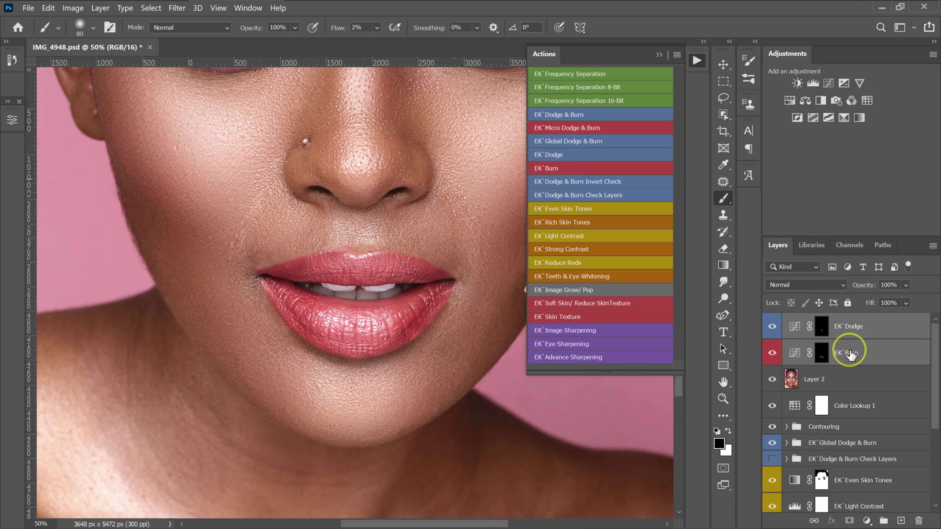
key("ctrl+g")
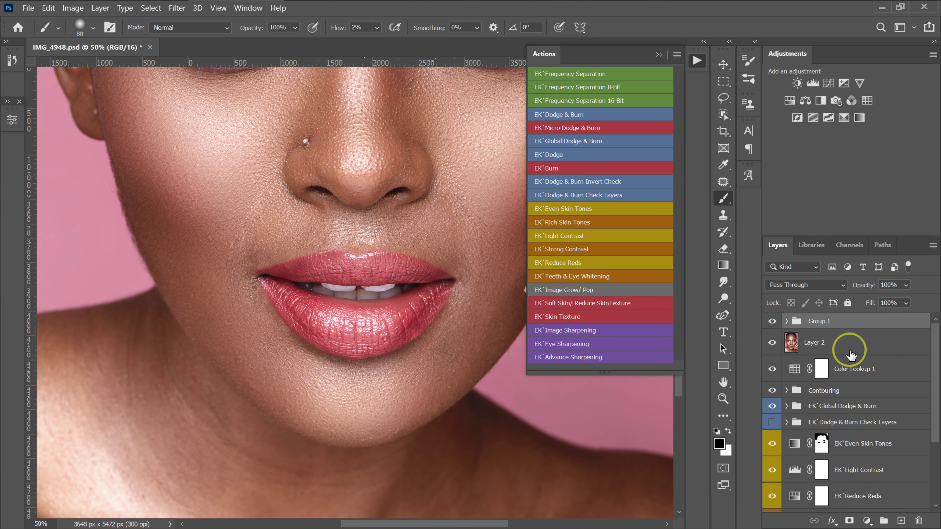
left_click(773, 321)
left_click(772, 322)
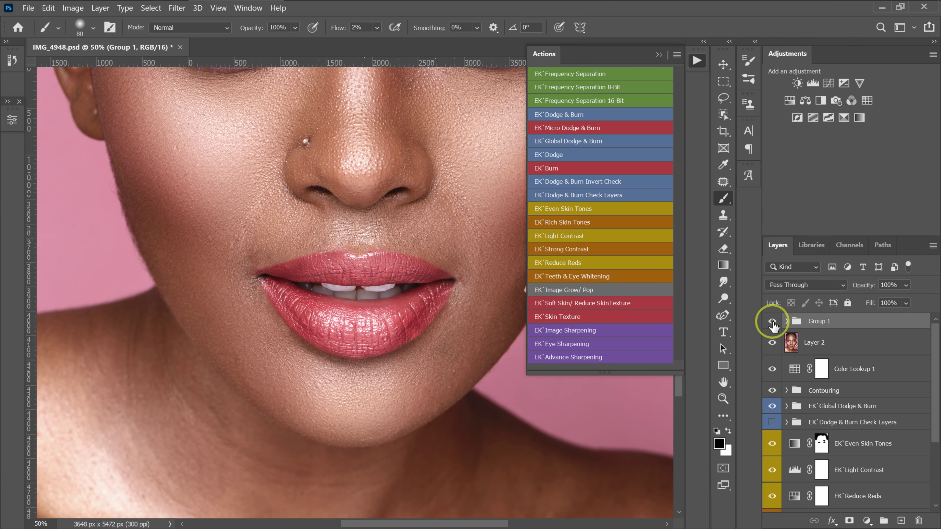
key("ctrl+minus")
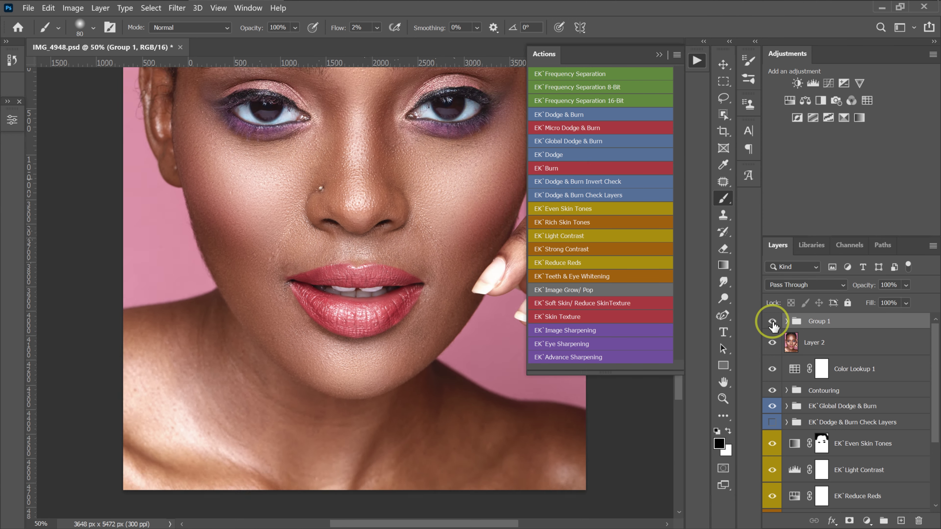
left_click(770, 326)
left_click(770, 323)
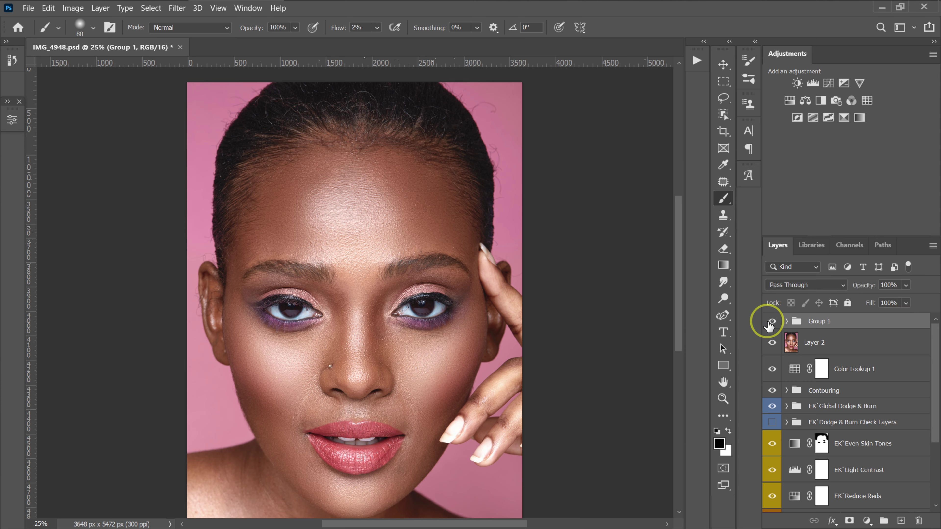